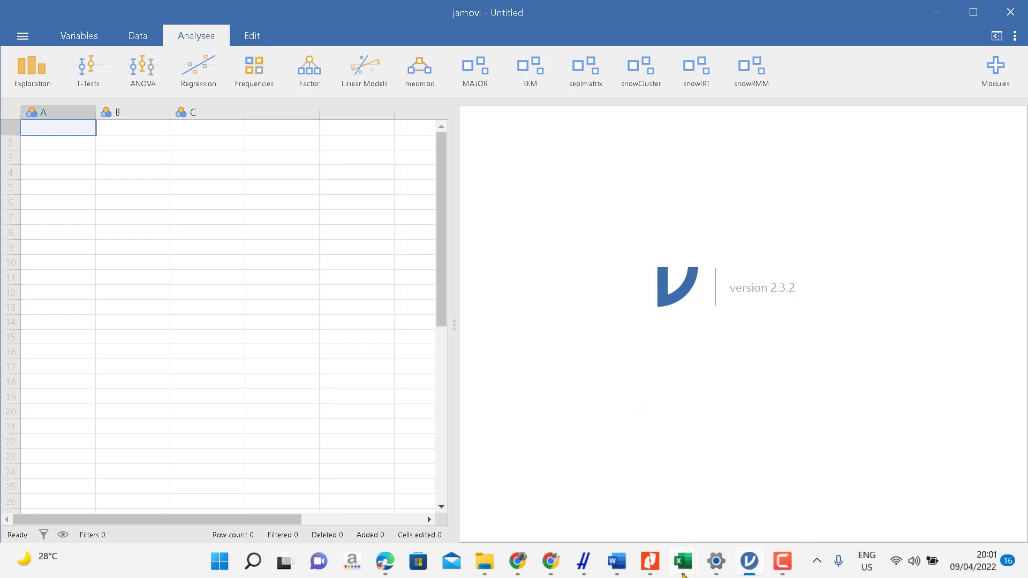
Switch to the concern workbook in Excel and examine its Jumlah sampel, Korelasi Alpha and jumlah item columns
mouse_move(687, 569)
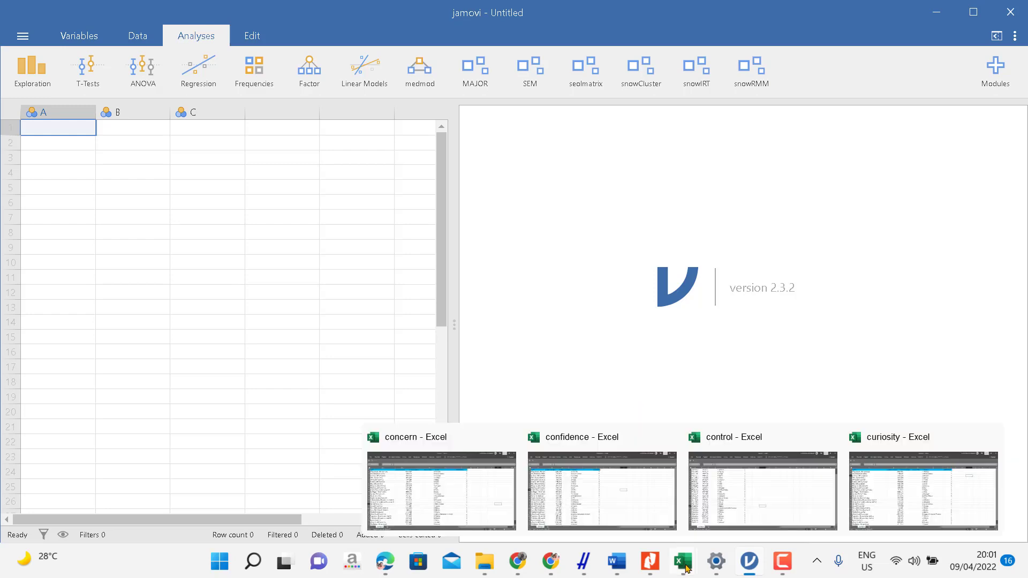
left_click(493, 488)
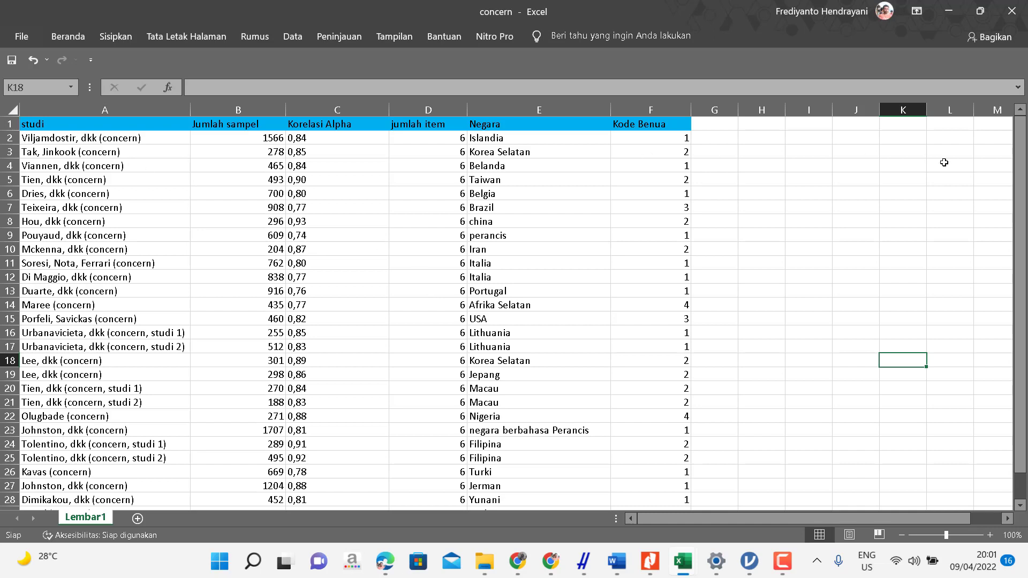
left_click_drag(1021, 250, 1015, 100)
left_click(260, 122)
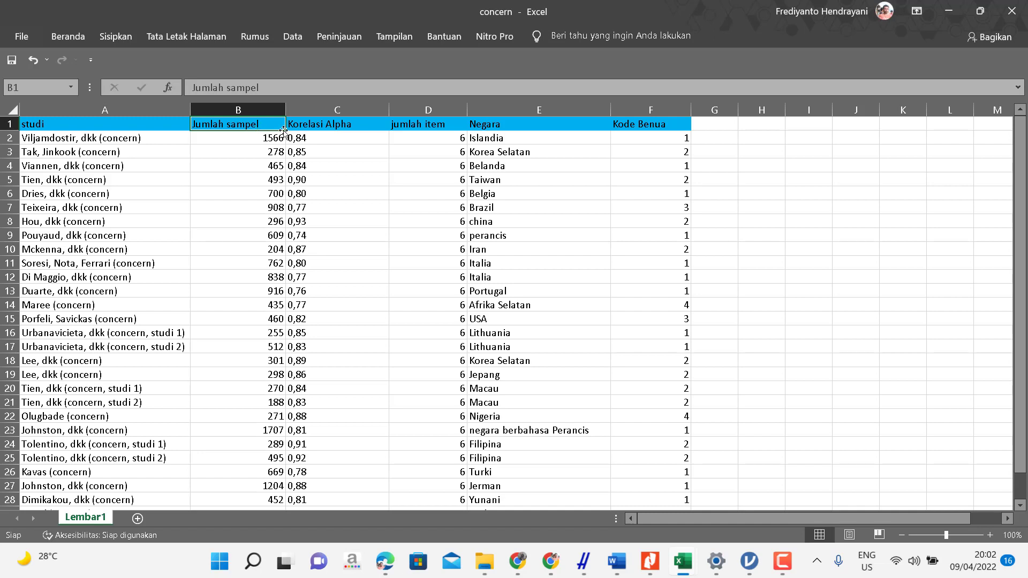
left_click(340, 125)
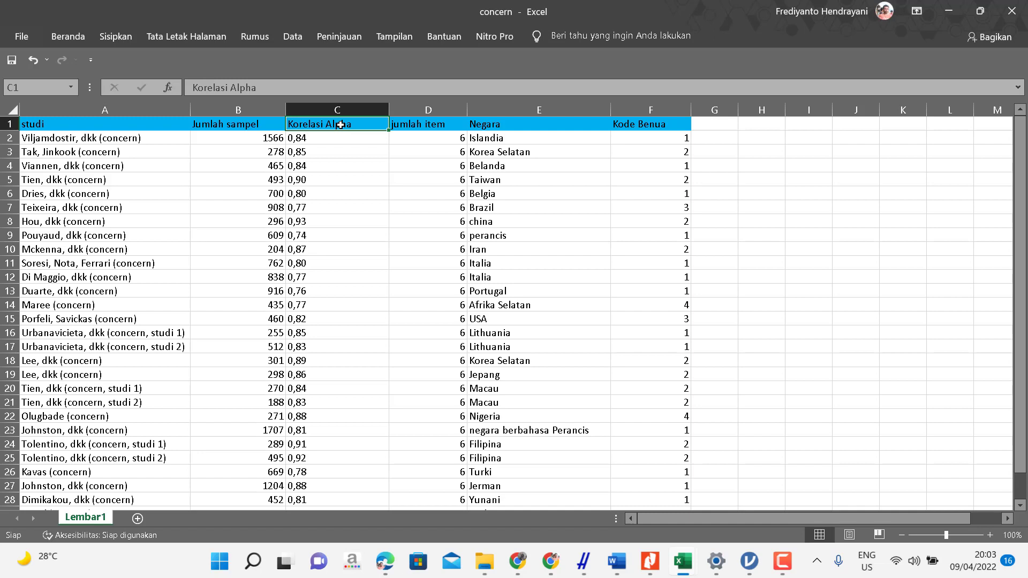
left_click(414, 124)
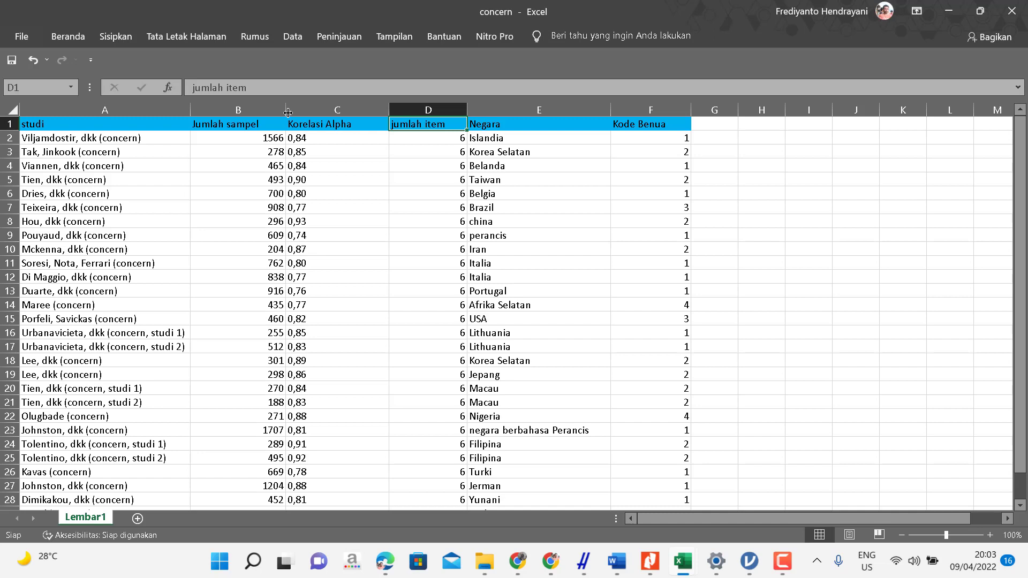
left_click_drag(217, 124, 330, 131)
left_click(410, 126)
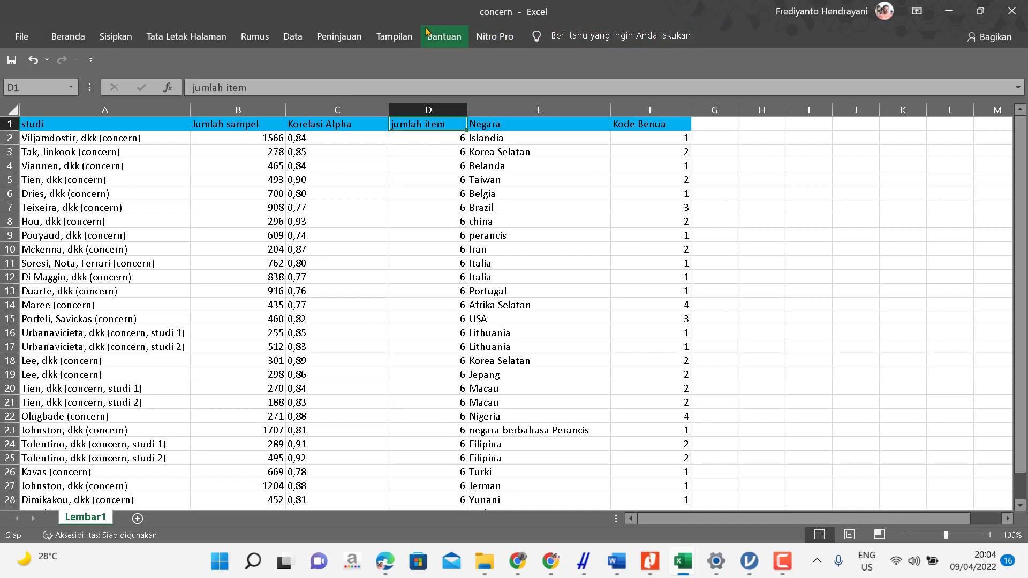
View the confidence, control and curiosity workbooks one after another
mouse_move(683, 561)
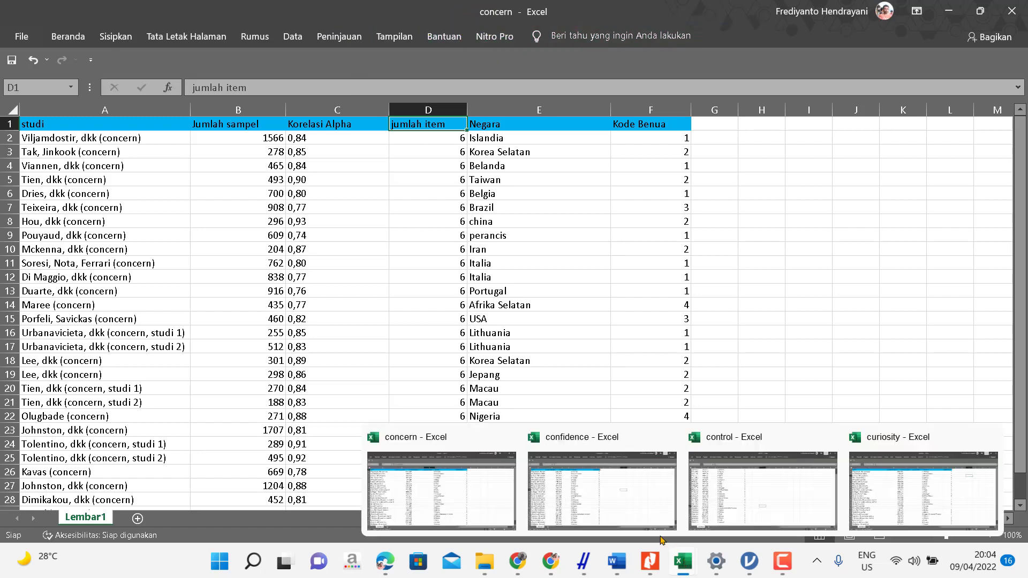
left_click(627, 501)
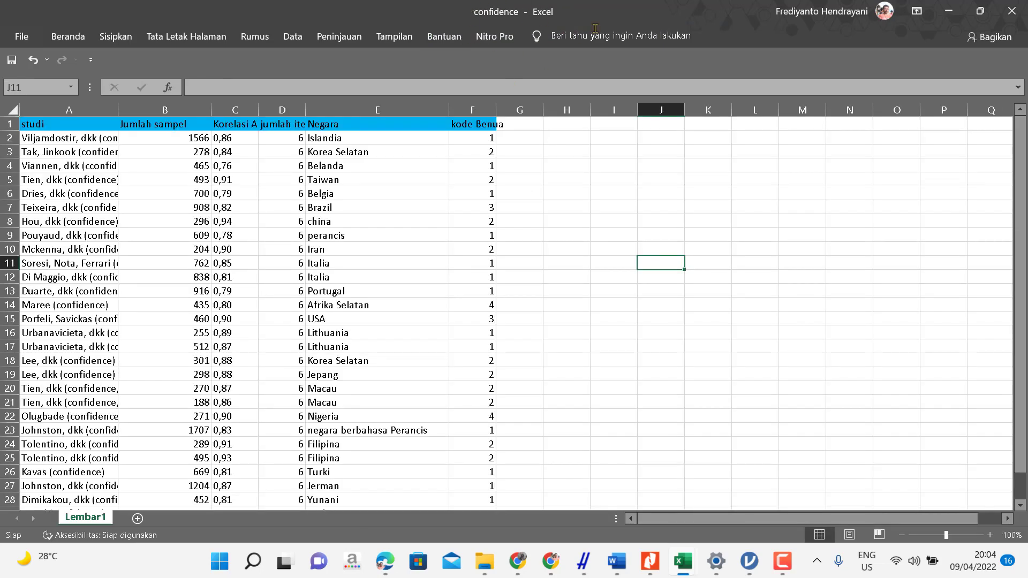
mouse_move(670, 542)
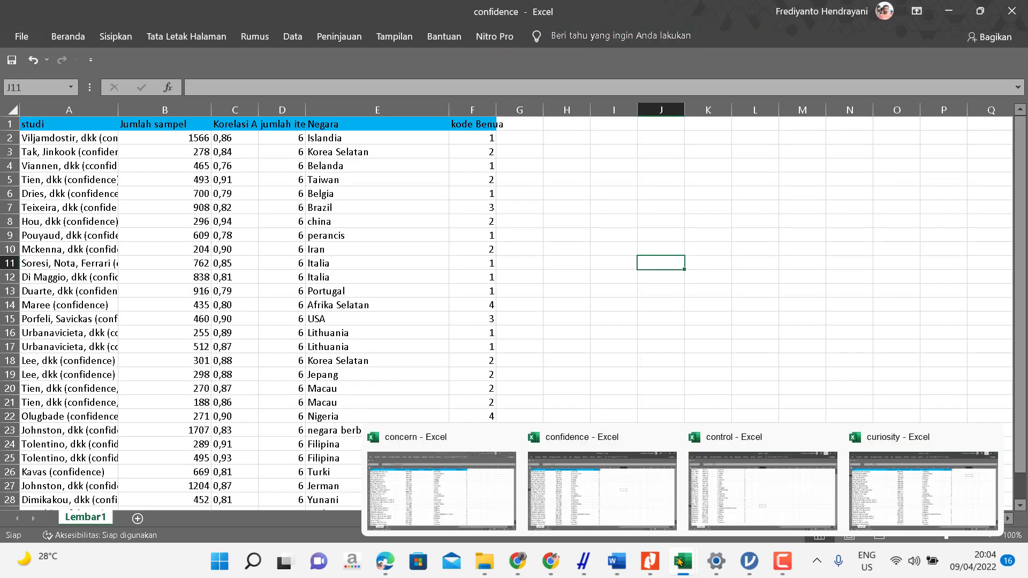
left_click(739, 508)
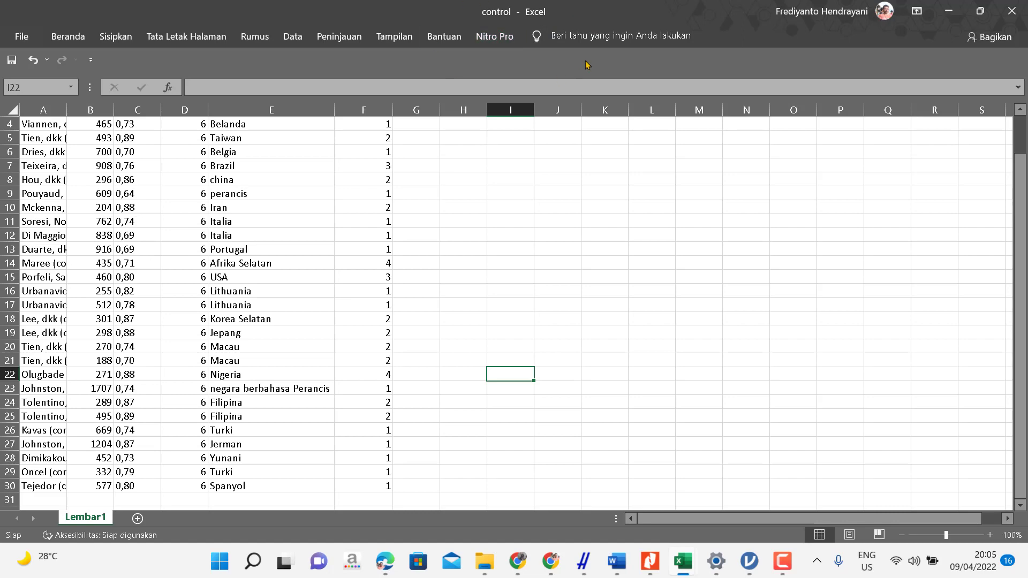
mouse_move(687, 564)
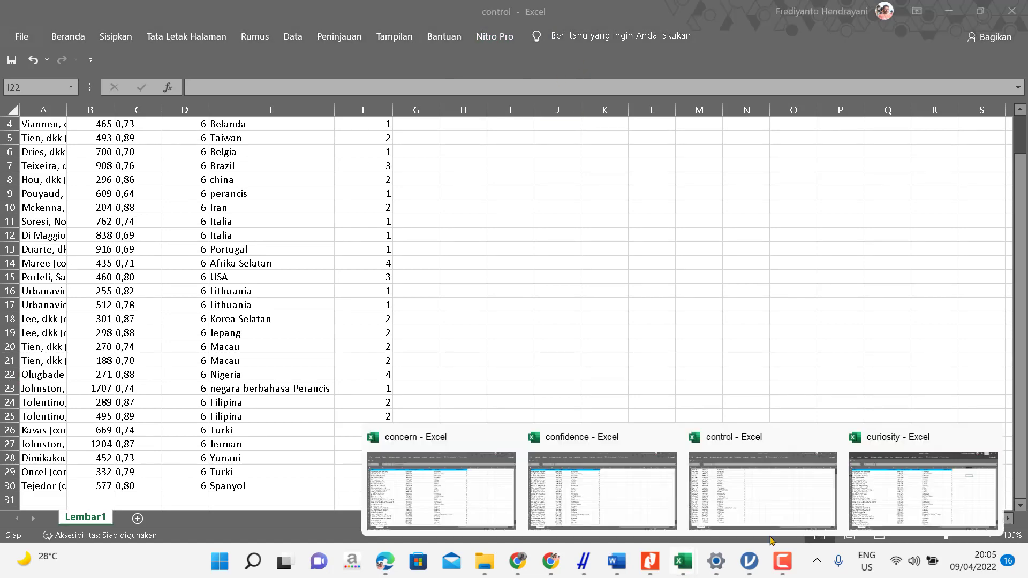
left_click(879, 505)
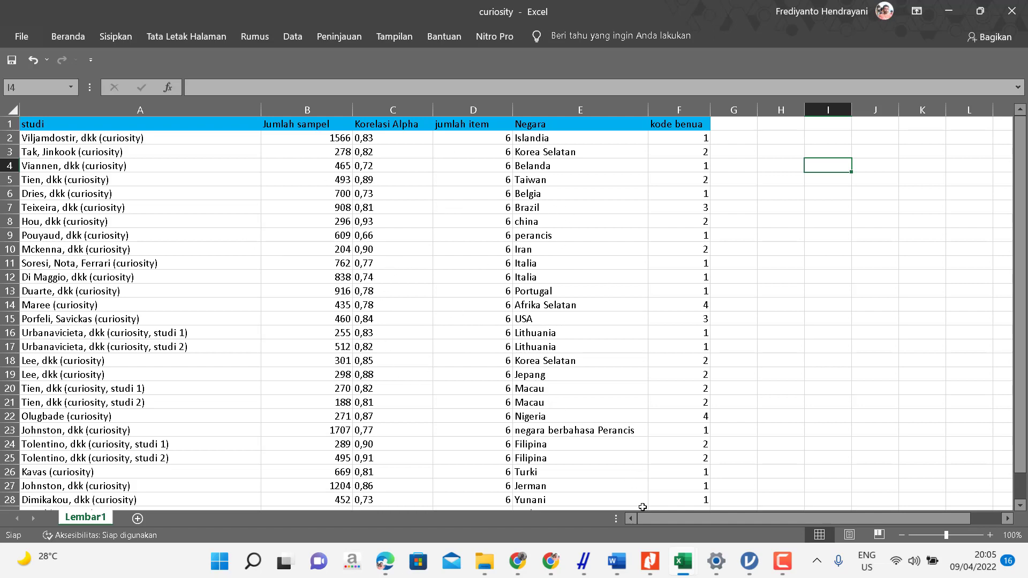
Examine the jumlah item column and the kode benua codes for several countries in the curiosity workbook
mouse_move(678, 561)
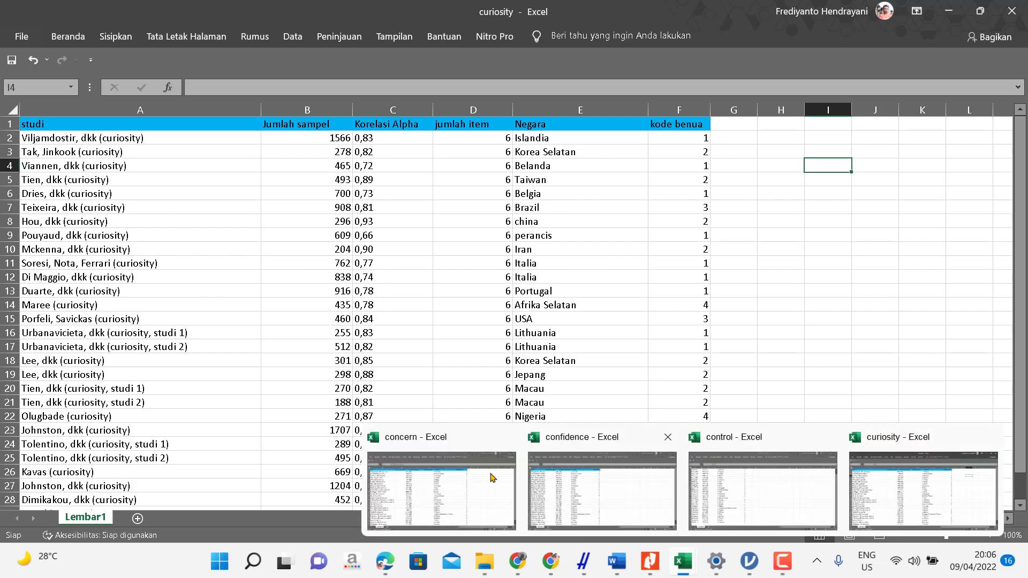
left_click(456, 351)
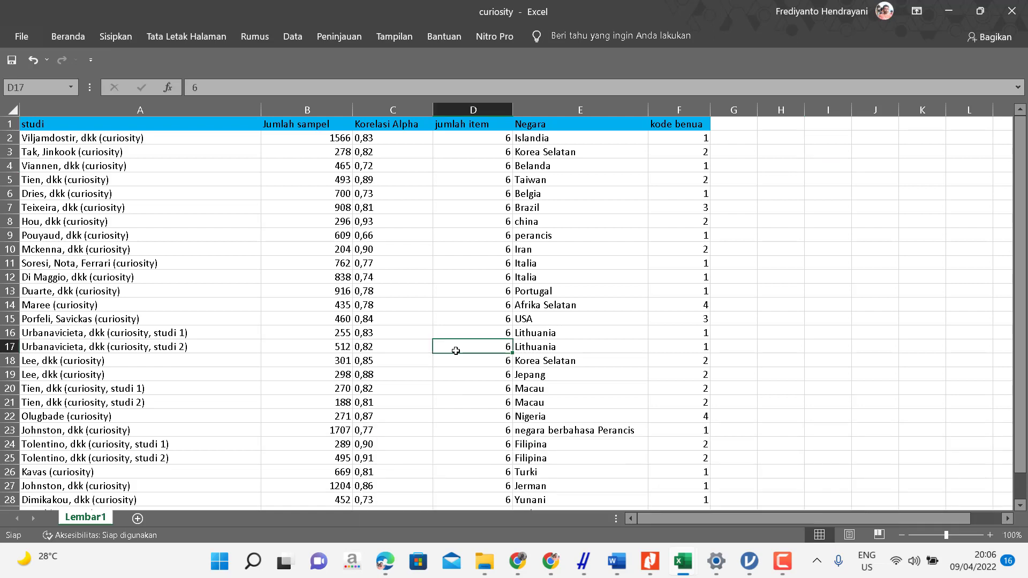
left_click(465, 148)
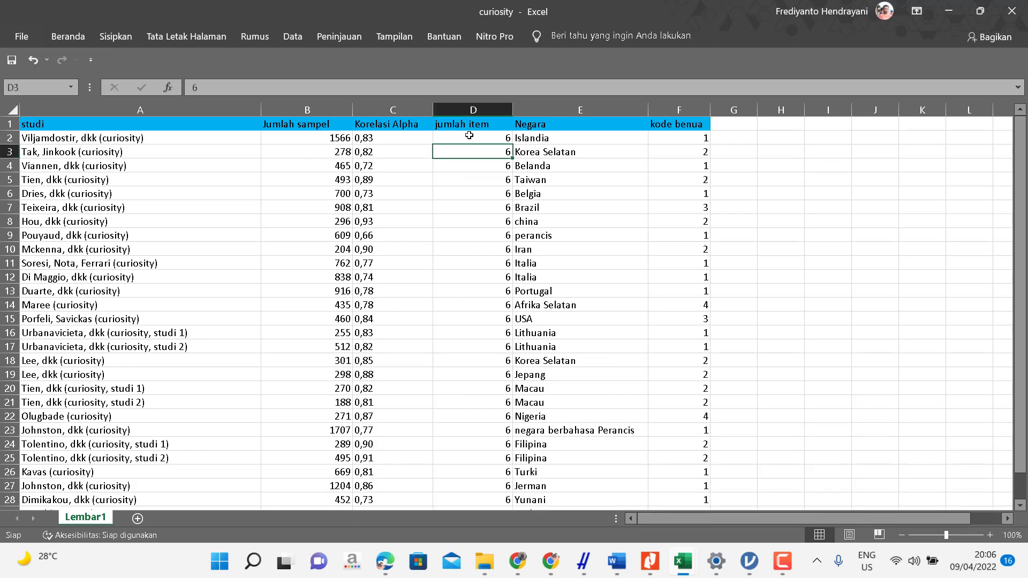
left_click(469, 136)
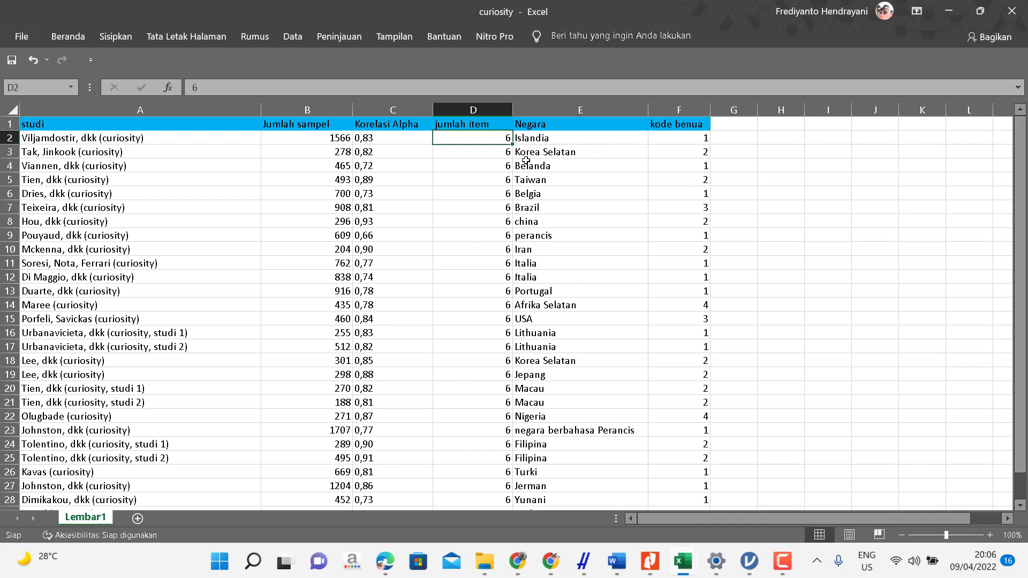
left_click(675, 124)
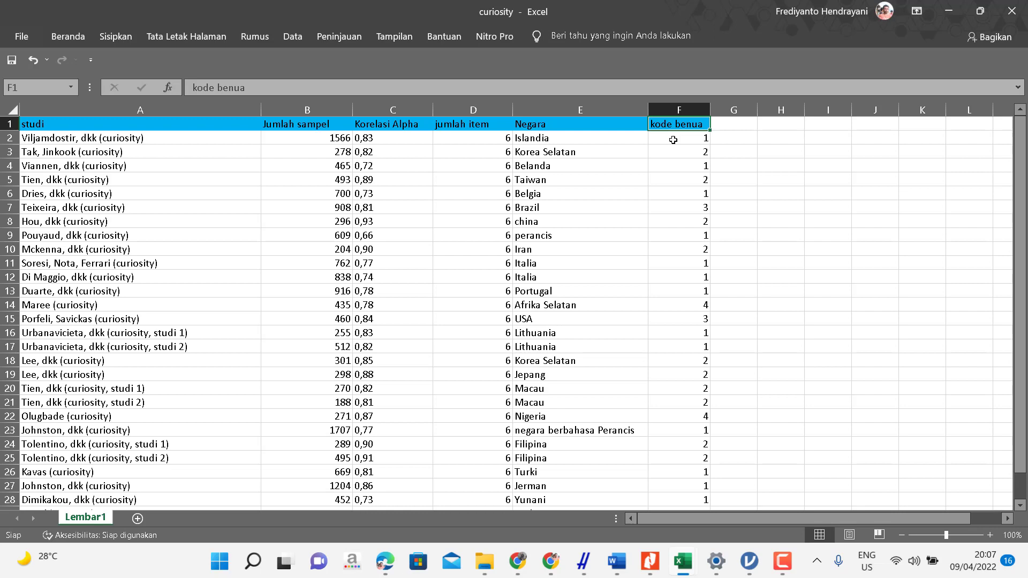
left_click(702, 138)
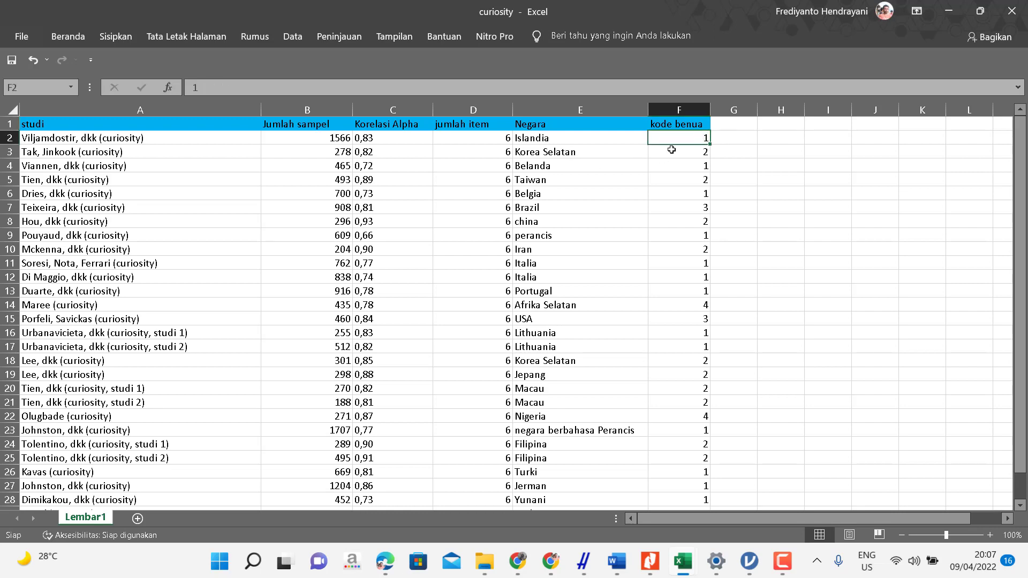
left_click(689, 150)
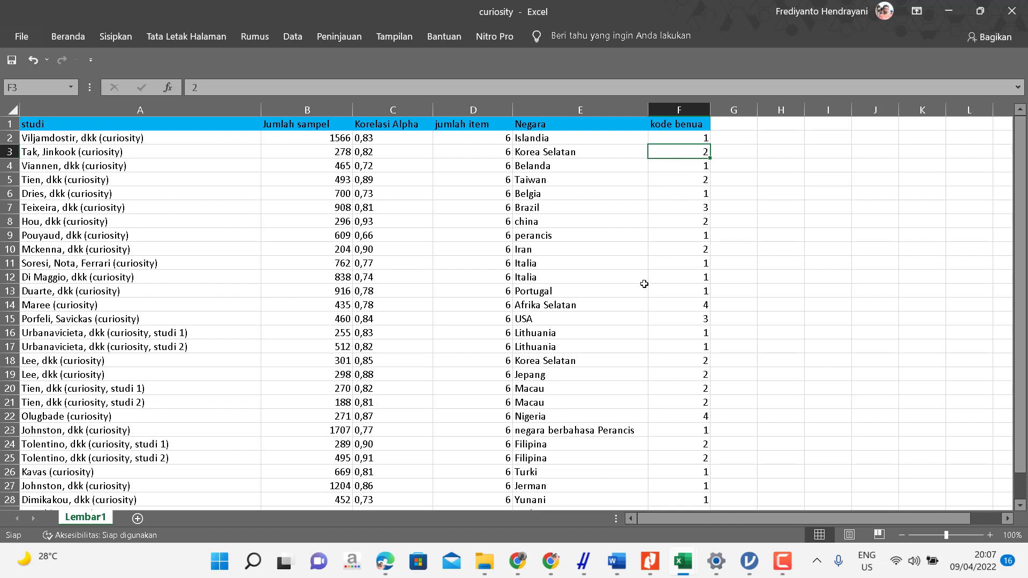
left_click(696, 319)
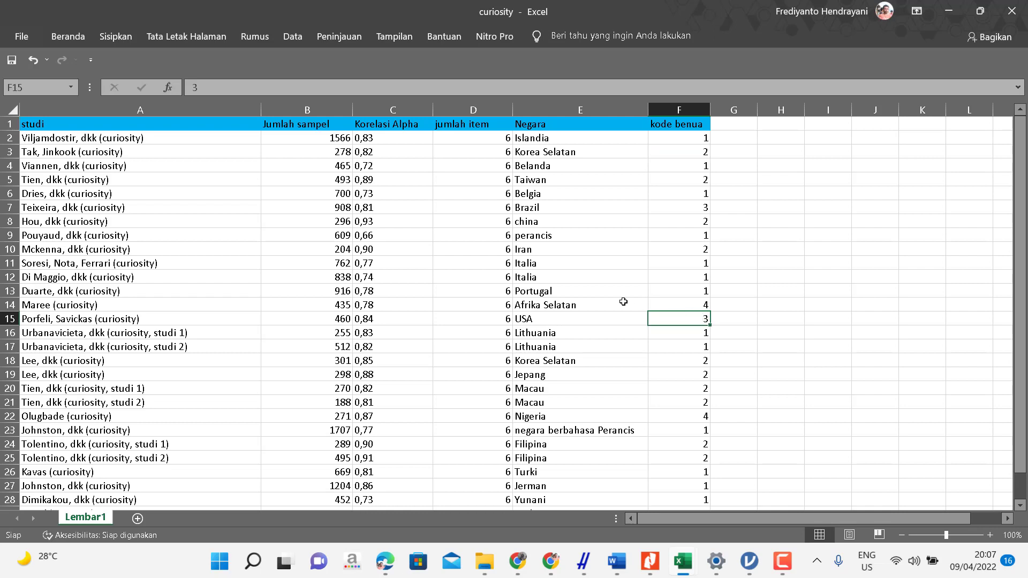
left_click(695, 301)
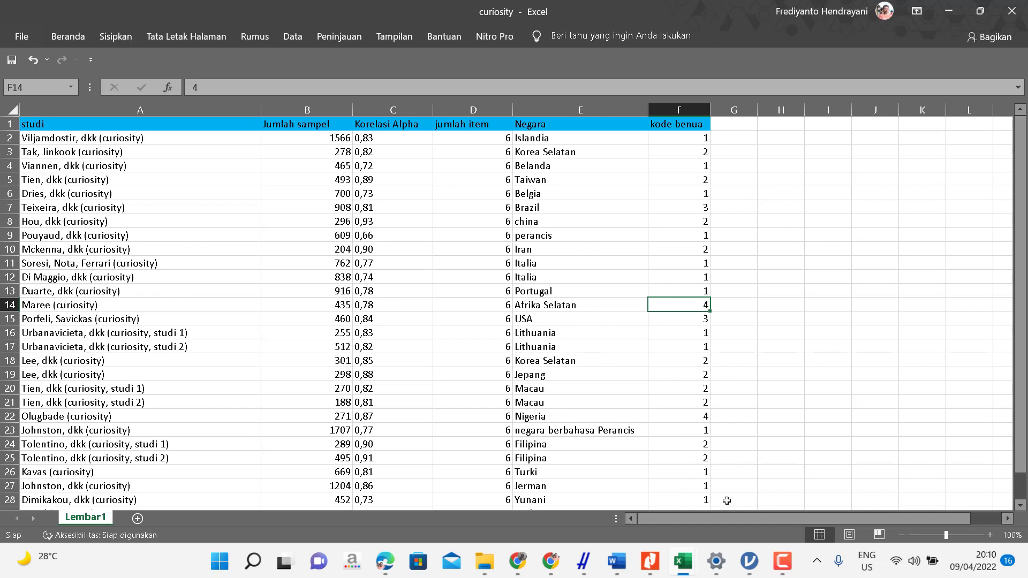
Switch to jamovi and open the concern Excel file as the data set
mouse_move(754, 570)
left_click(751, 562)
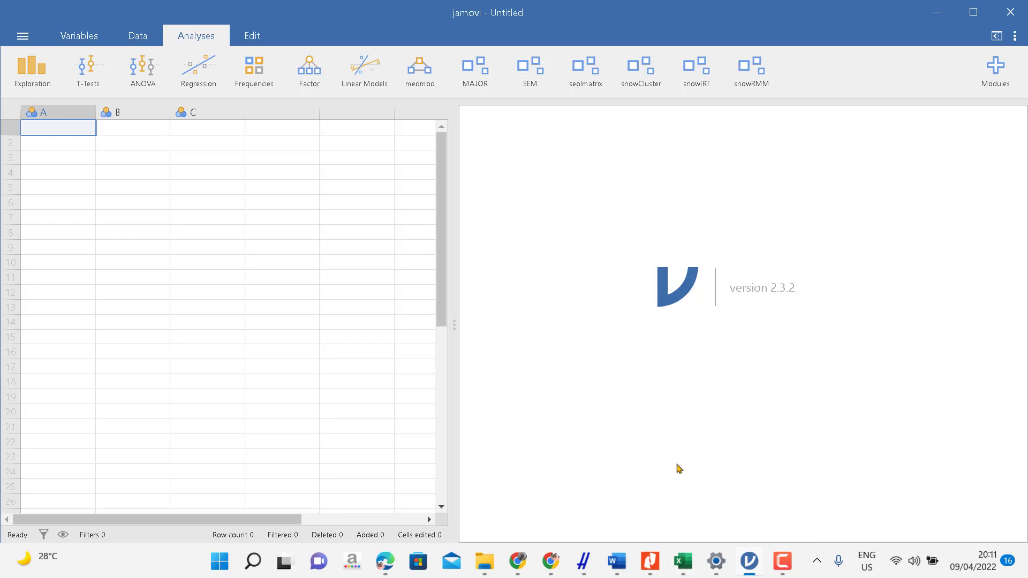
mouse_move(682, 560)
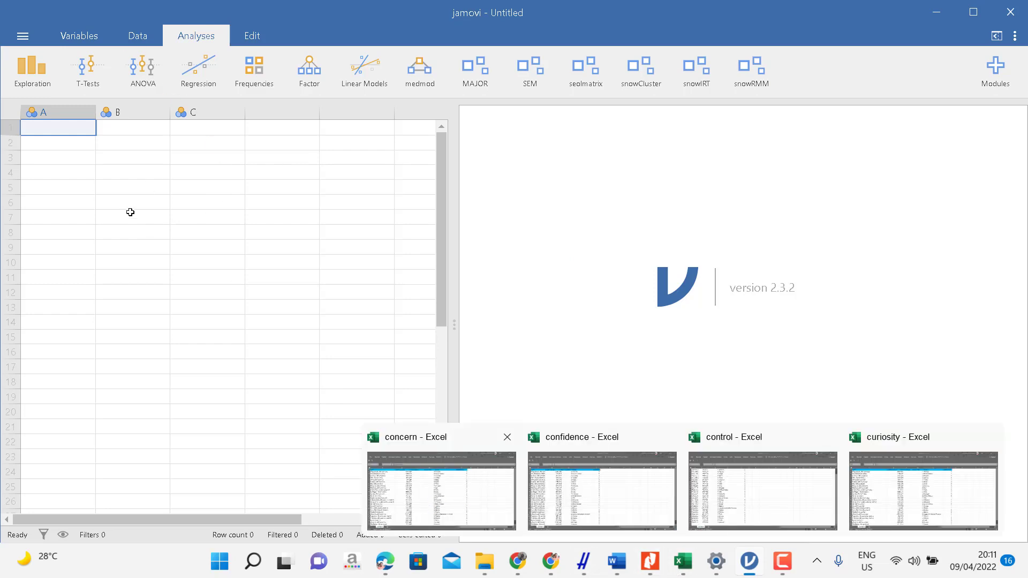
left_click(23, 36)
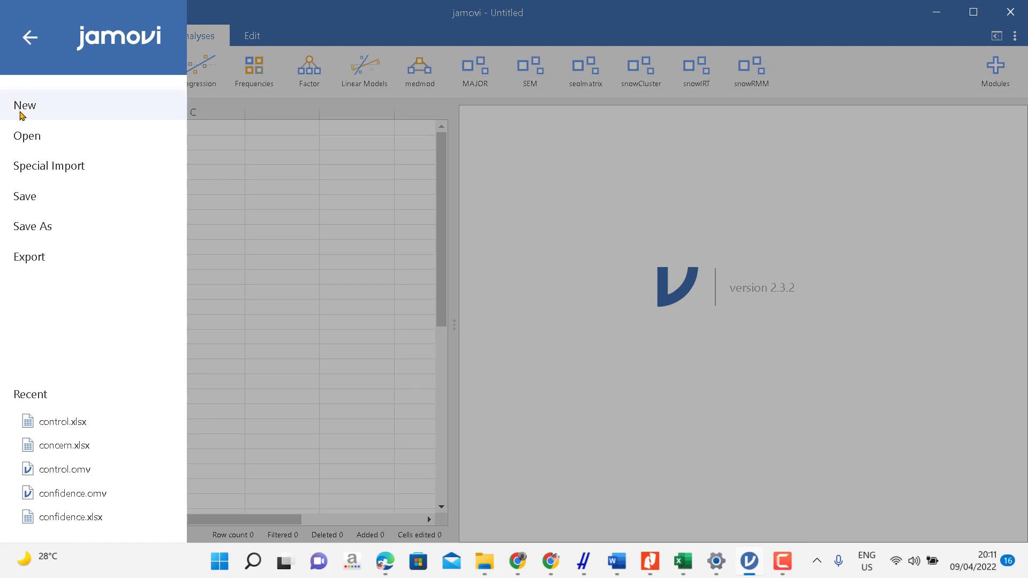
left_click(34, 139)
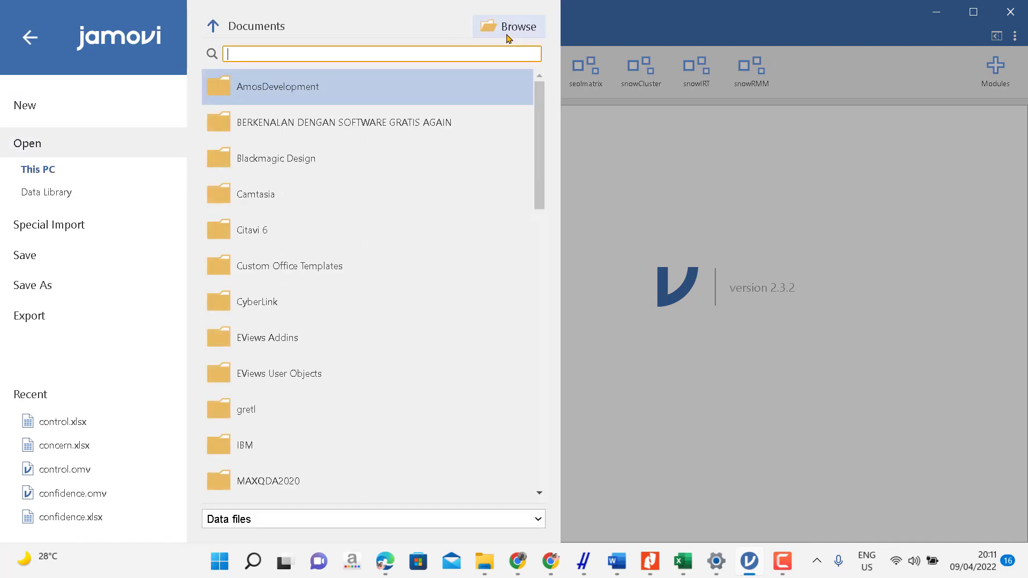
left_click(508, 37)
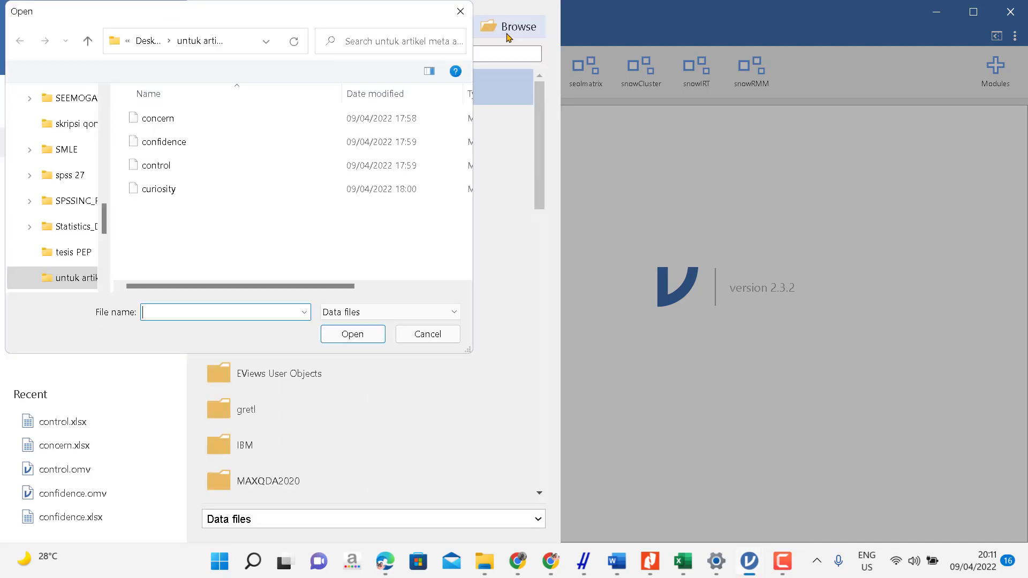
left_click(177, 117)
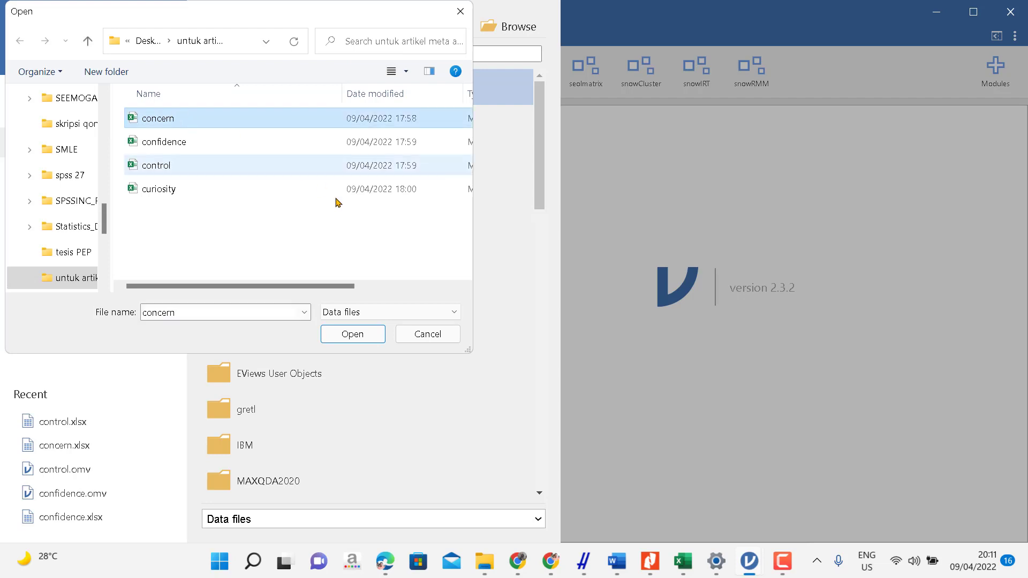
left_click(355, 335)
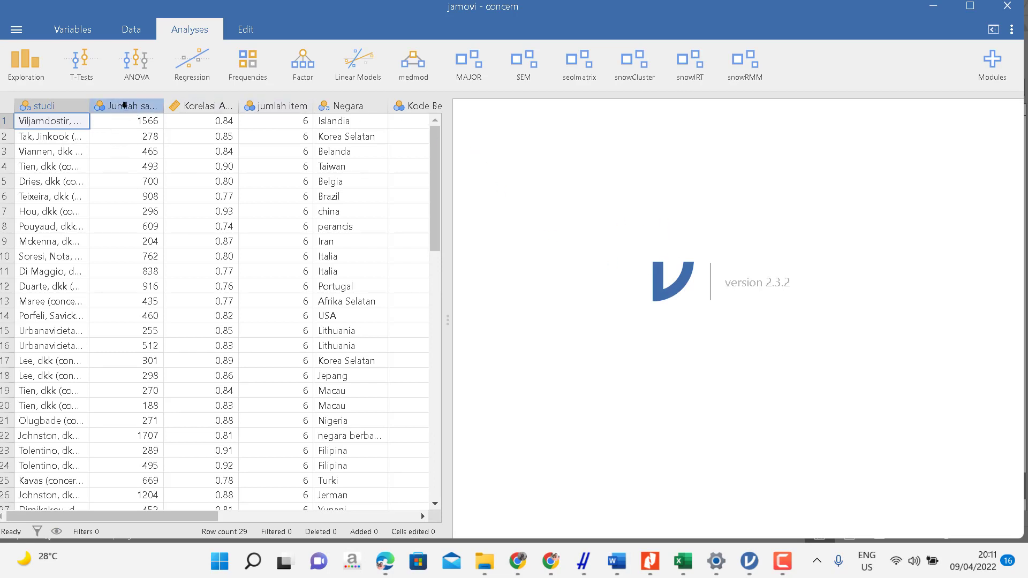
Set the measure type of the Jumlah sampel variable to Continuous
left_click(124, 105)
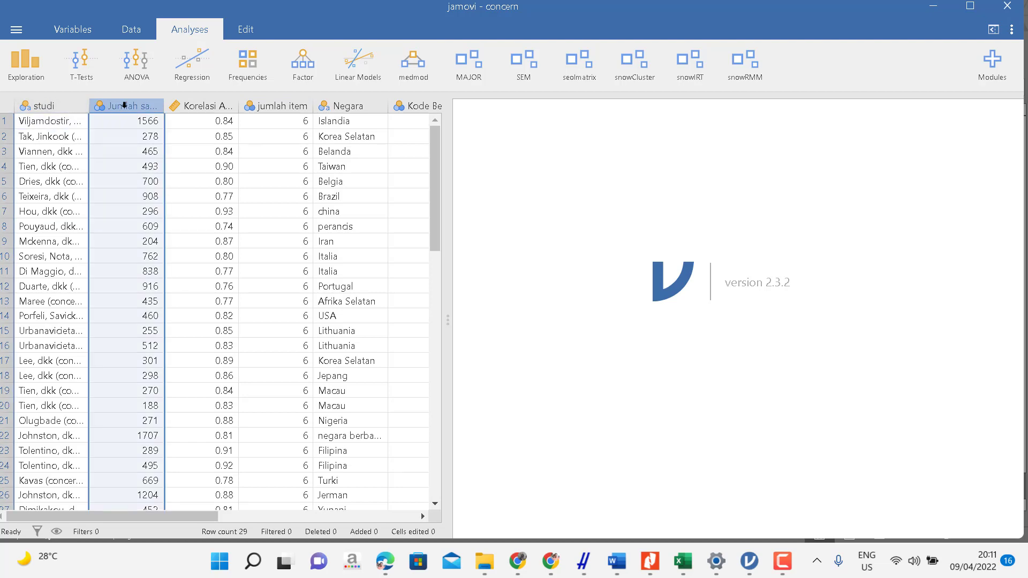
double_click(124, 105)
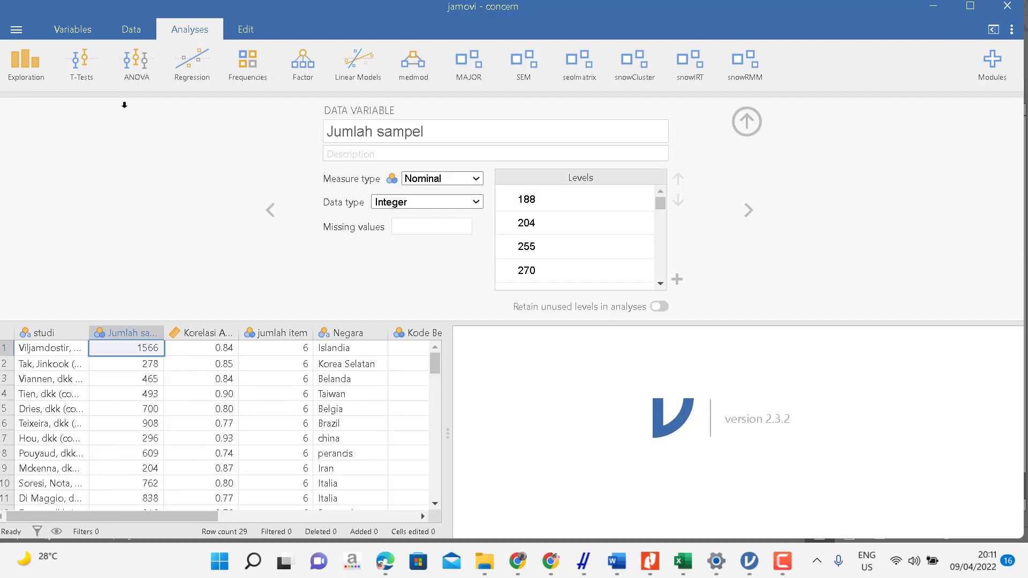
left_click(476, 182)
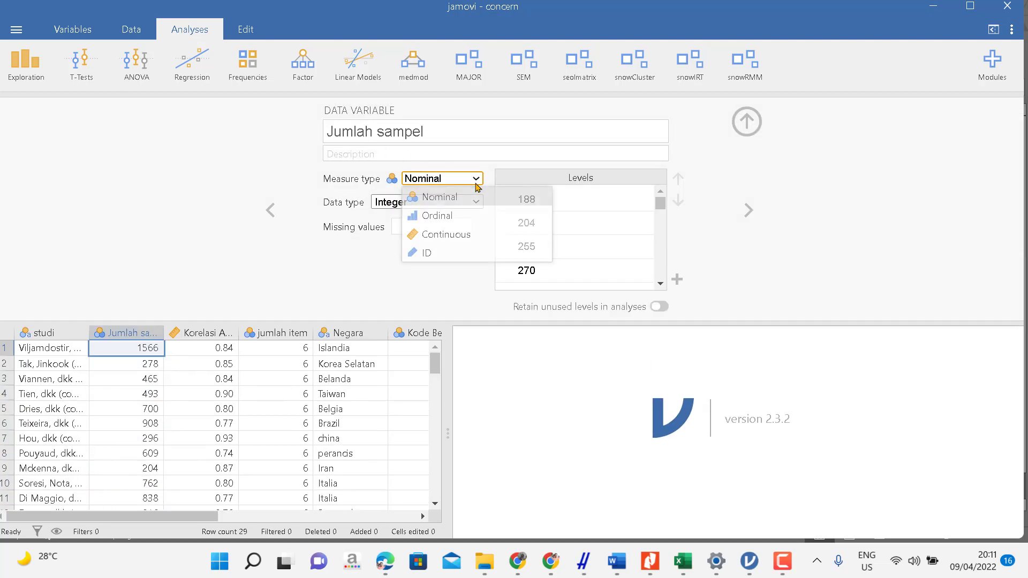
left_click(453, 236)
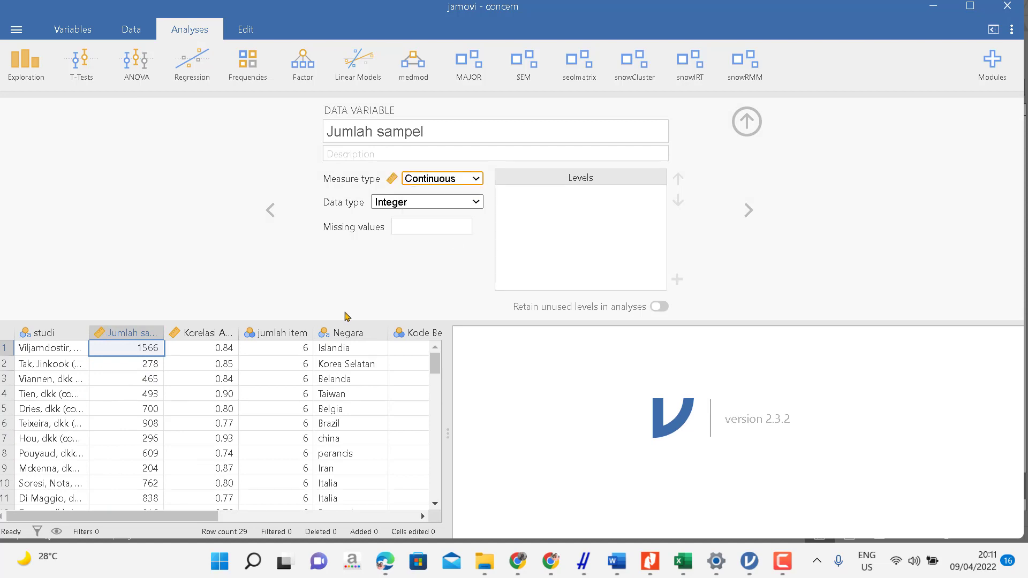
Set the measure type of the jumlah item variable to Continuous and close the variable editor
left_click(286, 333)
left_click(479, 181)
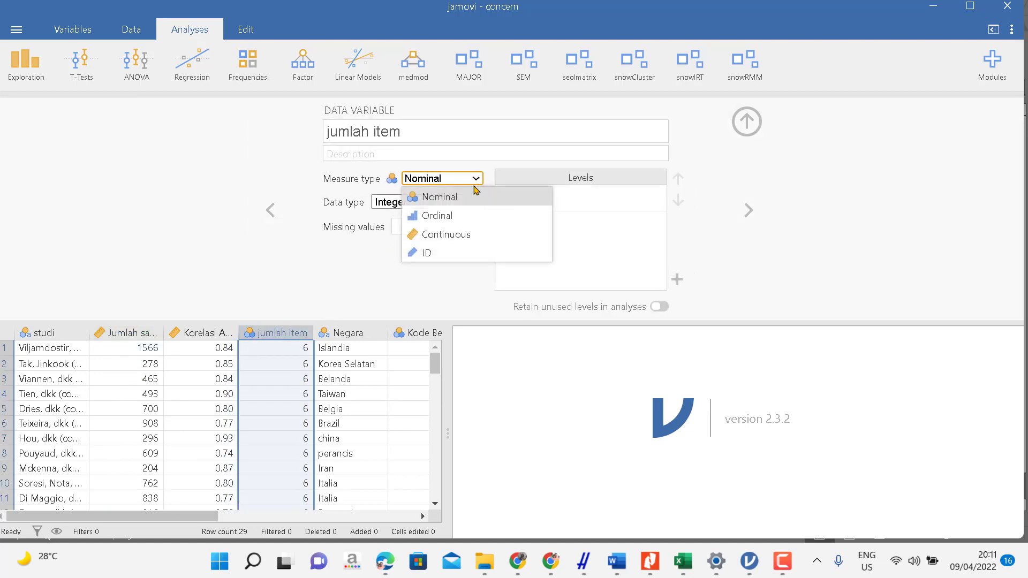
left_click(466, 237)
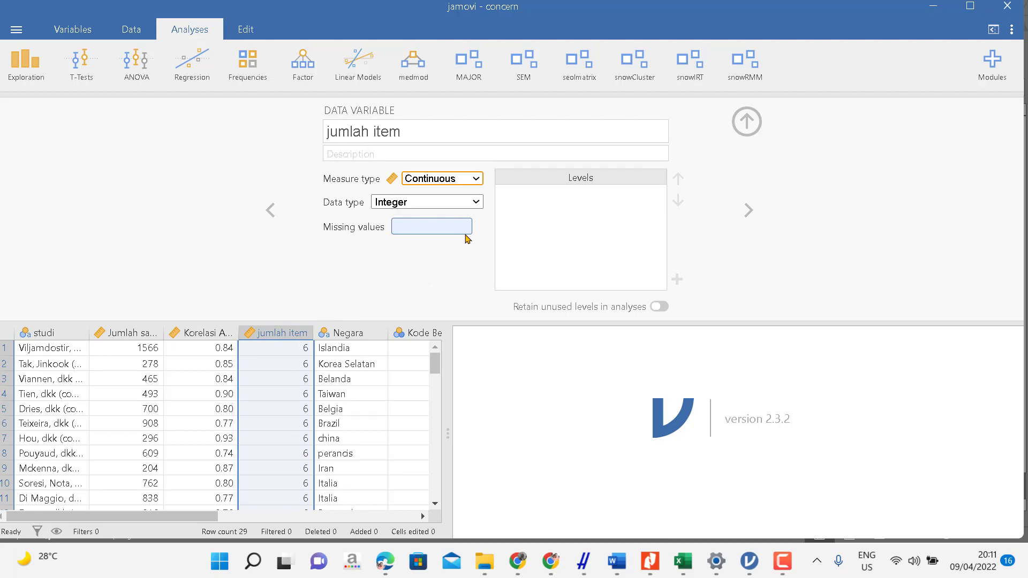
left_click(747, 124)
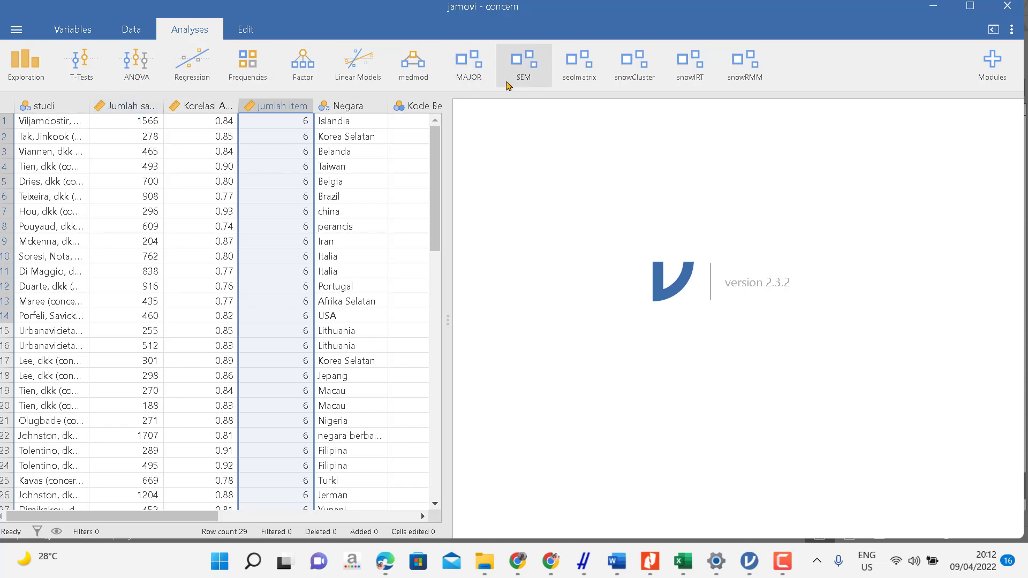
Start a Reliability Generalization meta-analysis from the MAJOR module and expand its model options
left_click(469, 73)
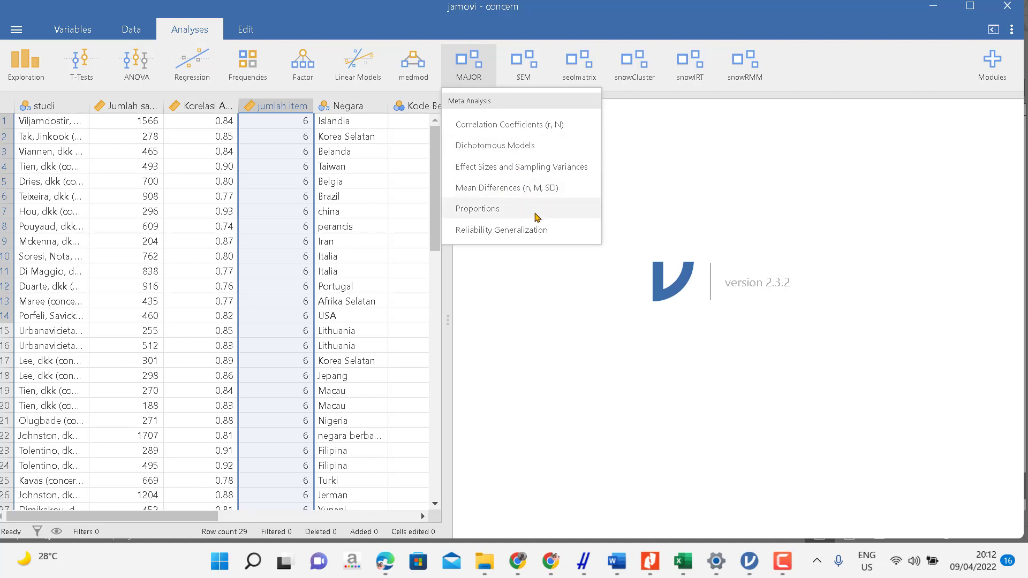
left_click(503, 231)
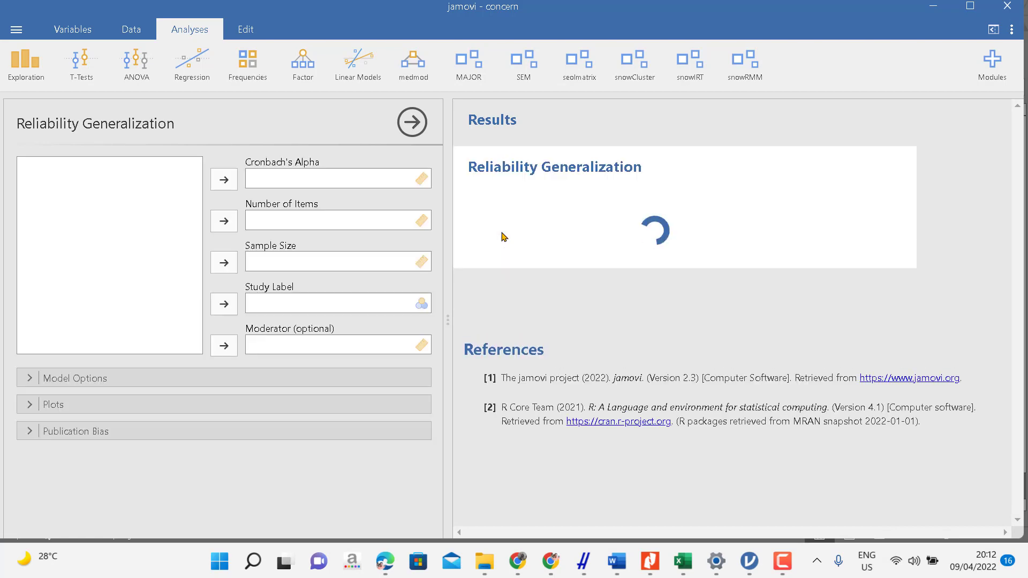
left_click(29, 380)
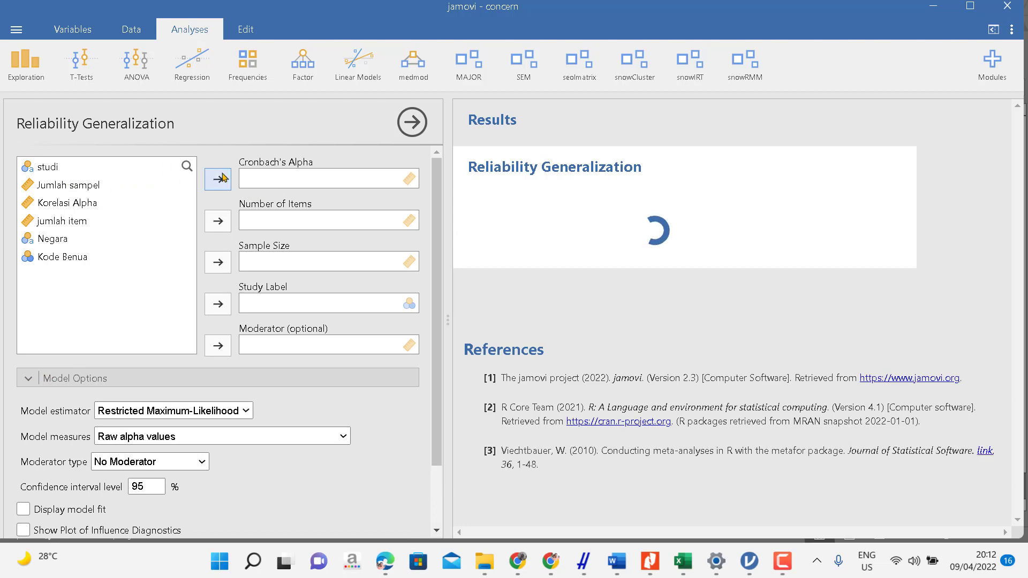
Assign Korelasi Alpha as Cronbach's Alpha, jumlah item as Number of Items, Jumlah sampel as Sample Size and studi as Study Label
left_click(71, 207)
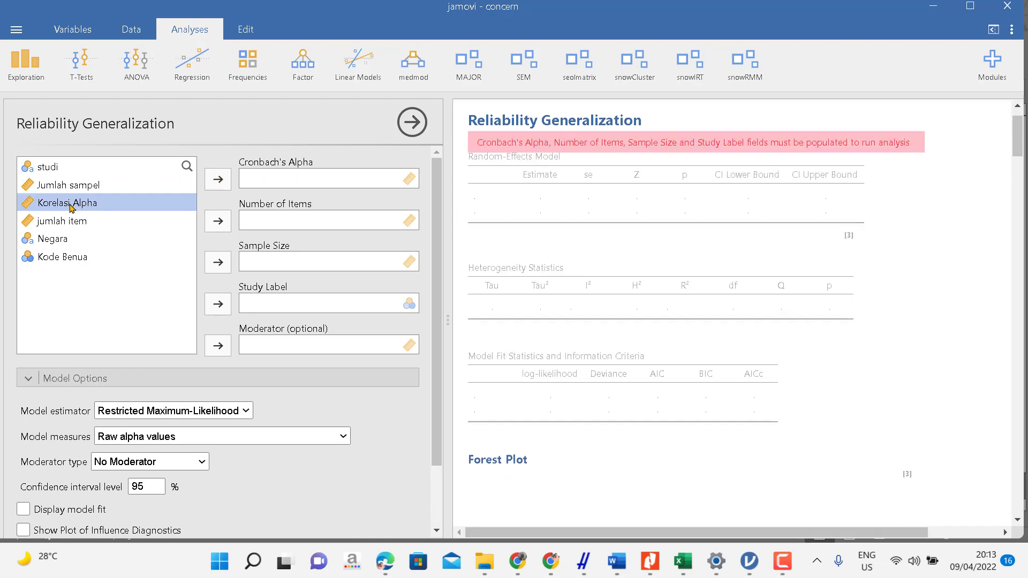
left_click(212, 184)
left_click(74, 185)
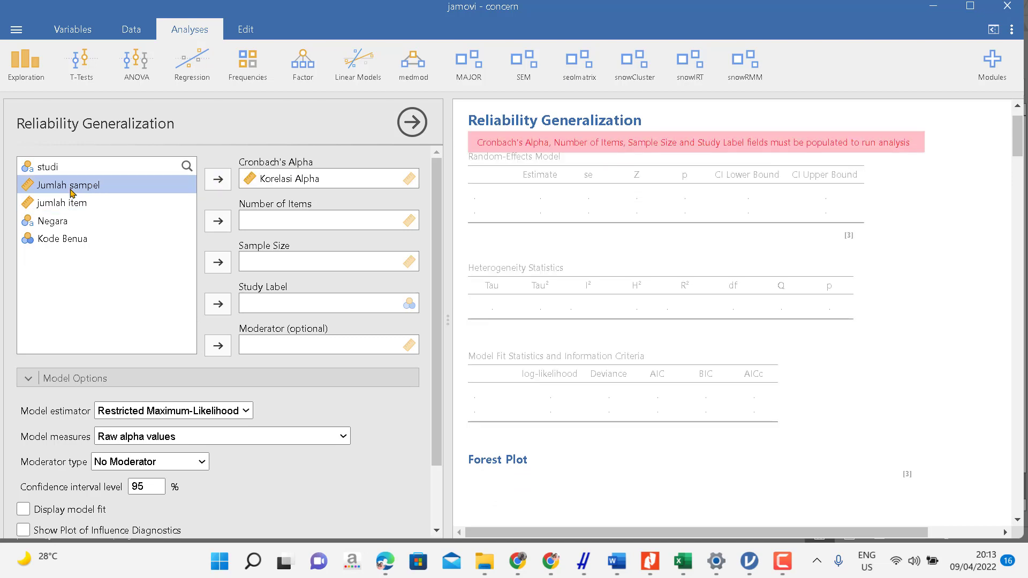
left_click(218, 263)
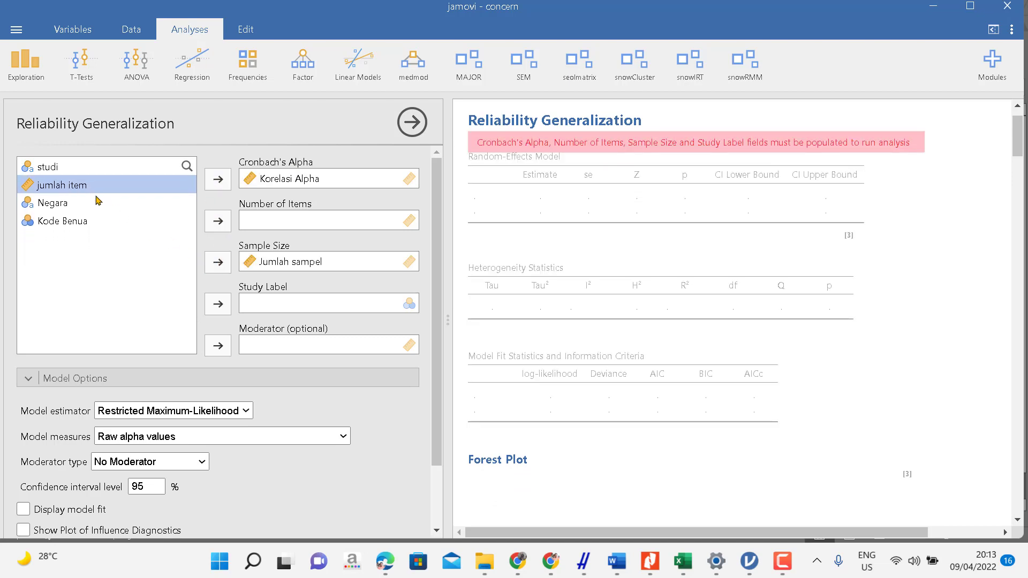
left_click(217, 221)
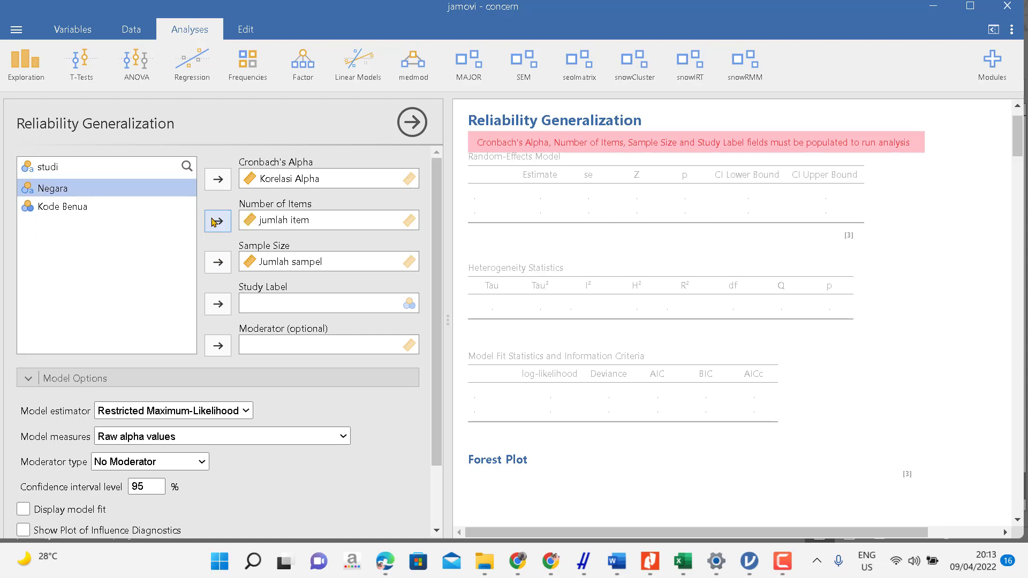
left_click(46, 168)
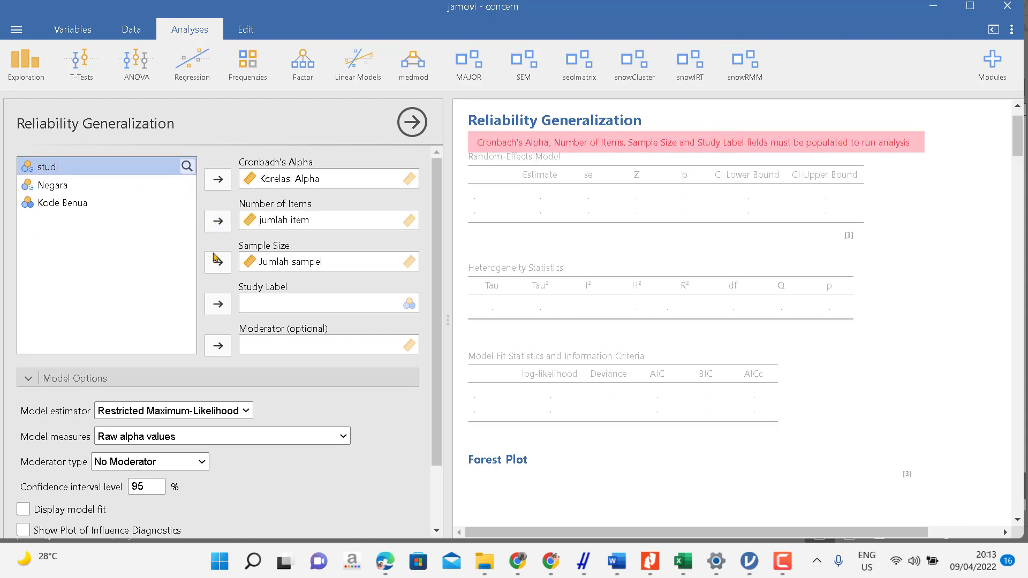
left_click(218, 305)
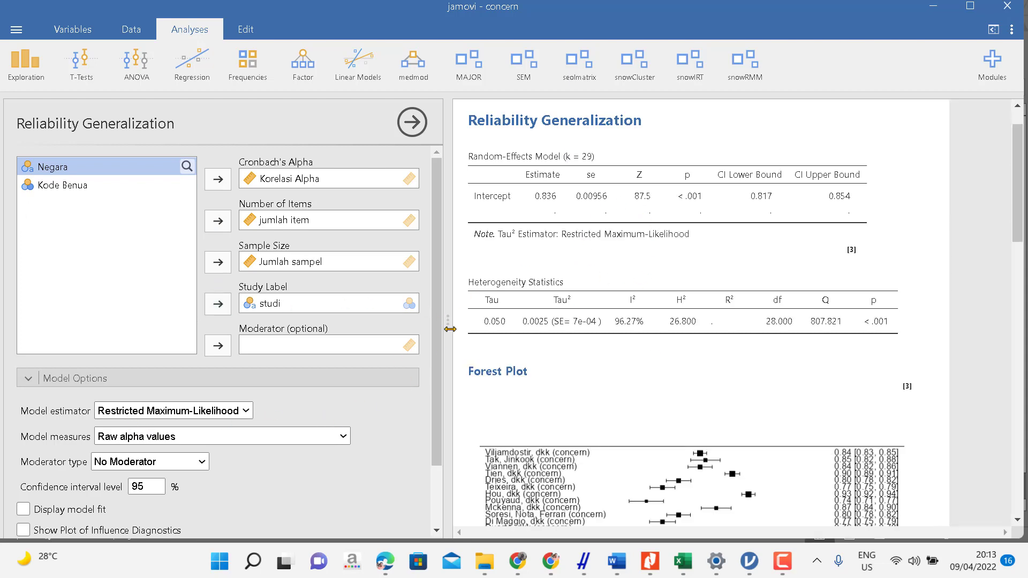
Review the available model estimators, from DerSimonian-Laird to Fixed-Effect, without choosing another one
scroll(440, 332, "down", 3)
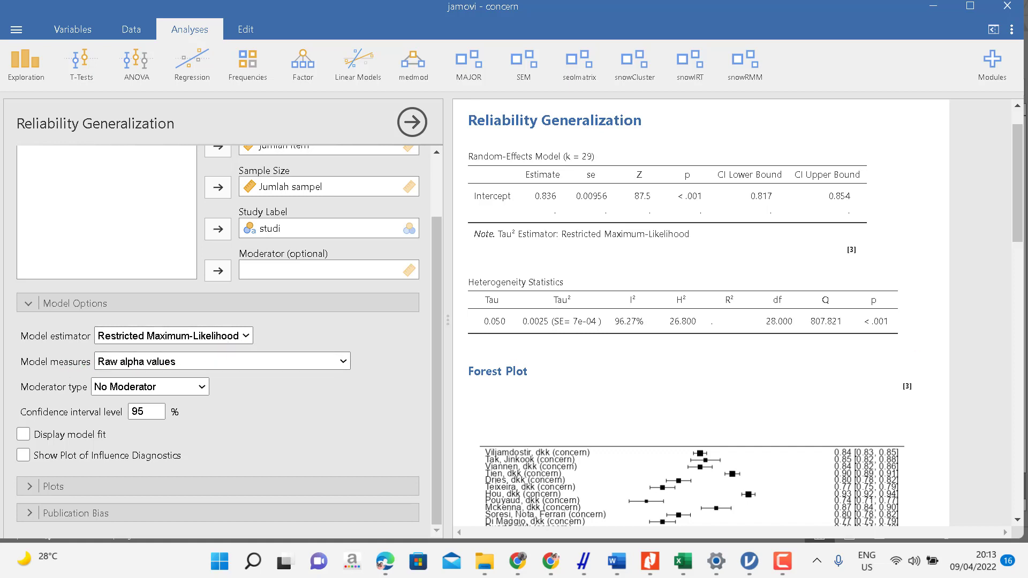
scroll(1020, 215, "up", 1)
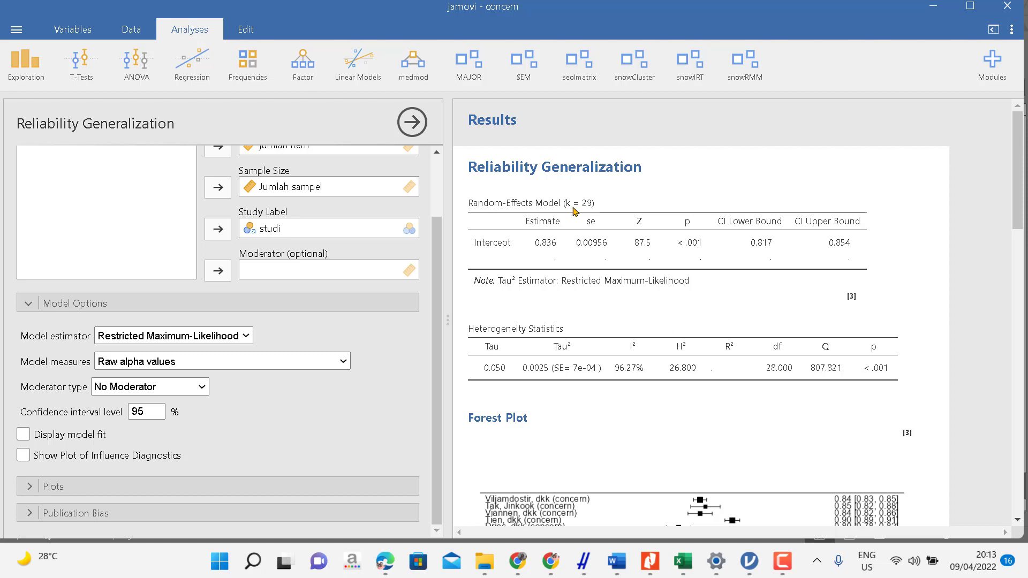
left_click(246, 336)
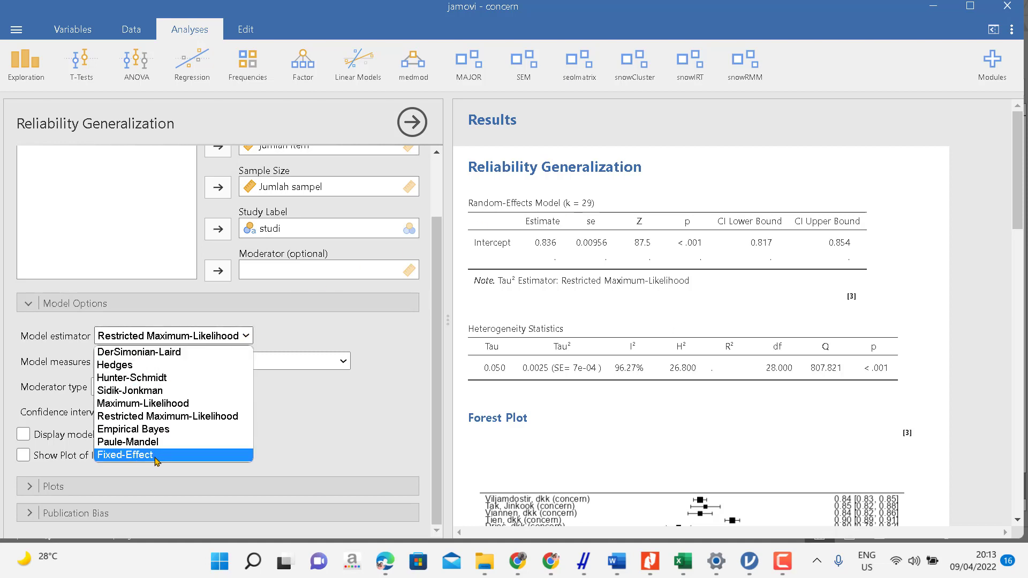
left_click(378, 422)
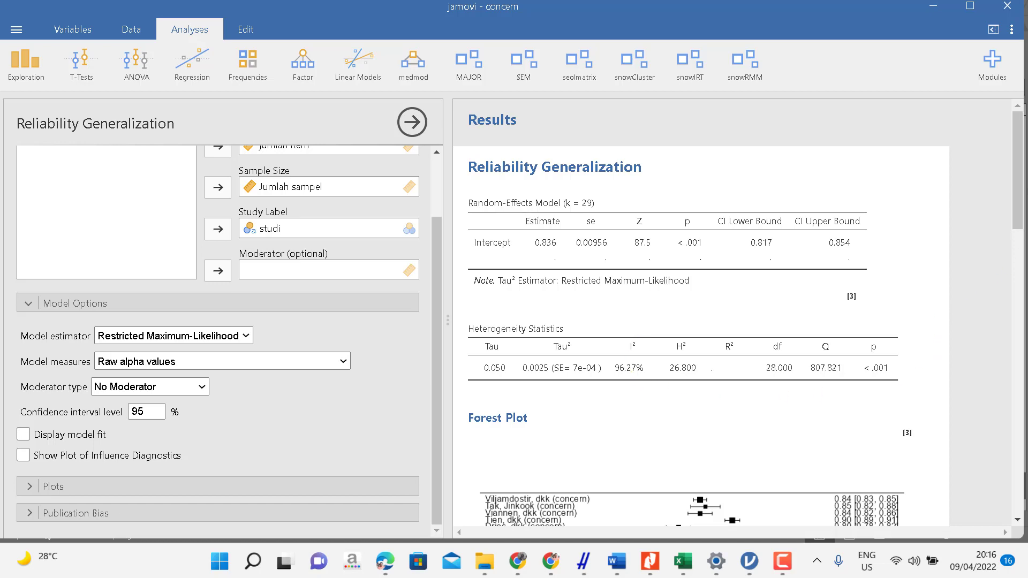
left_click_drag(1020, 182, 1020, 186)
left_click_drag(1019, 252, 1021, 182)
key("alt+Tab")
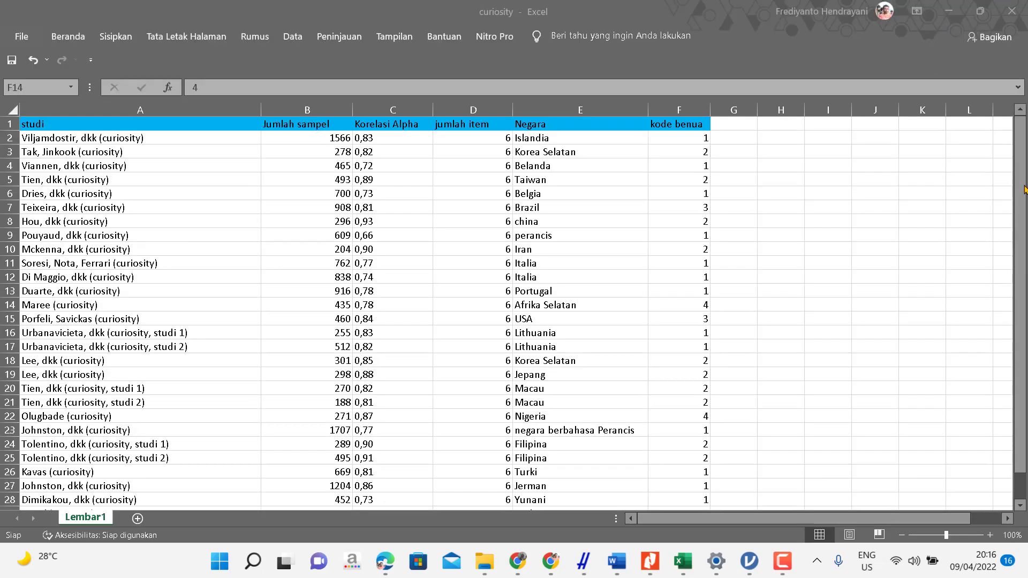
left_click(750, 563)
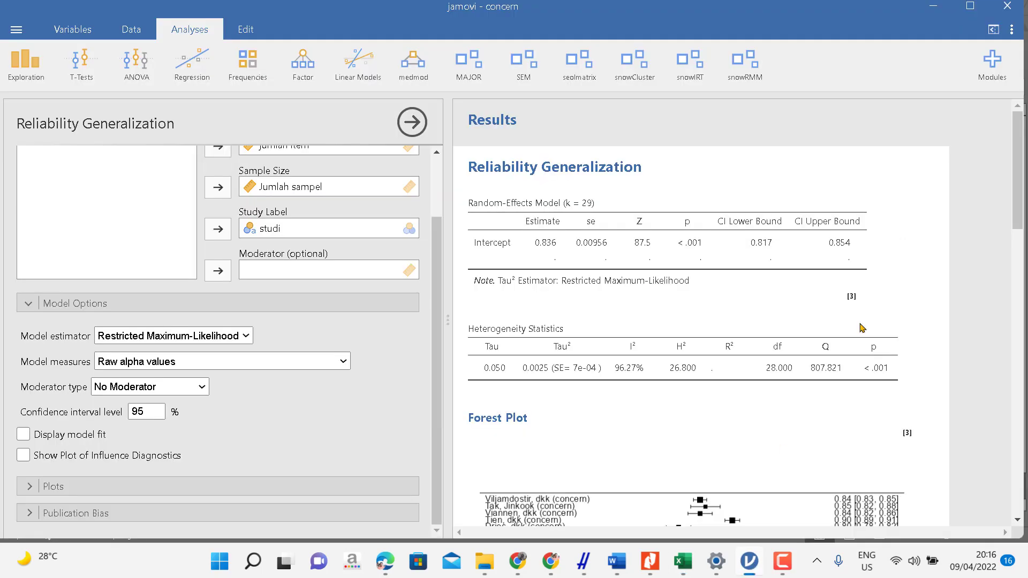
mouse_move(1015, 193)
left_mouse_down()
mouse_move(1013, 210)
mouse_move(1008, 190)
left_mouse_up()
Set the moderator type to Categorical moderator and assign Kode Benua as the moderator
scroll(440, 288, "up", 3)
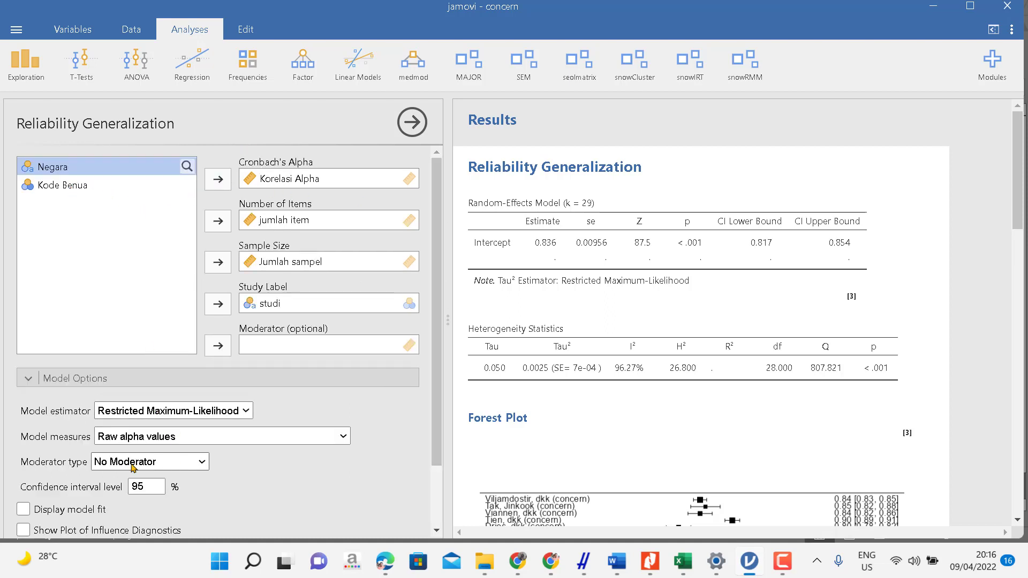
left_click(188, 464)
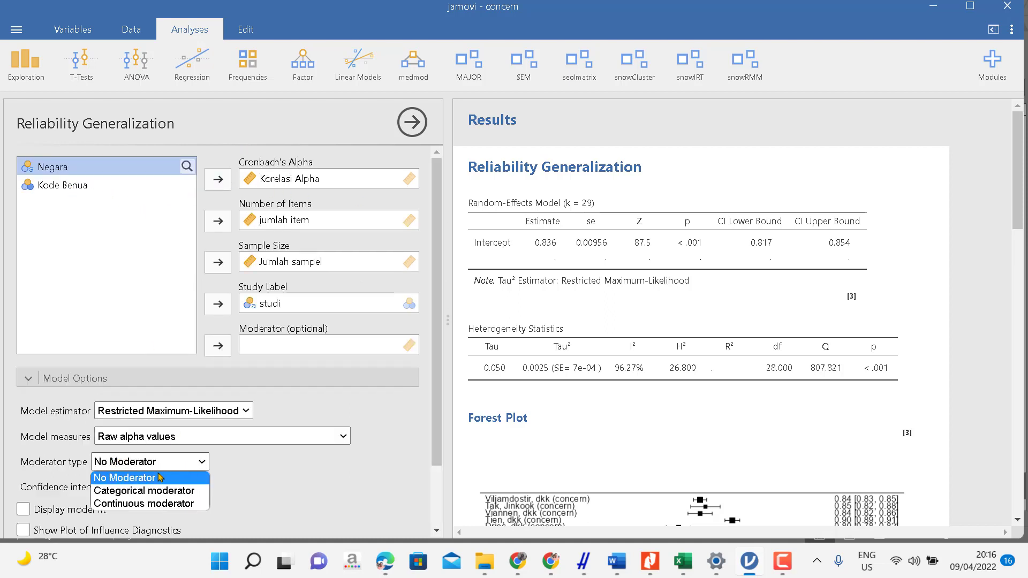
left_click(148, 491)
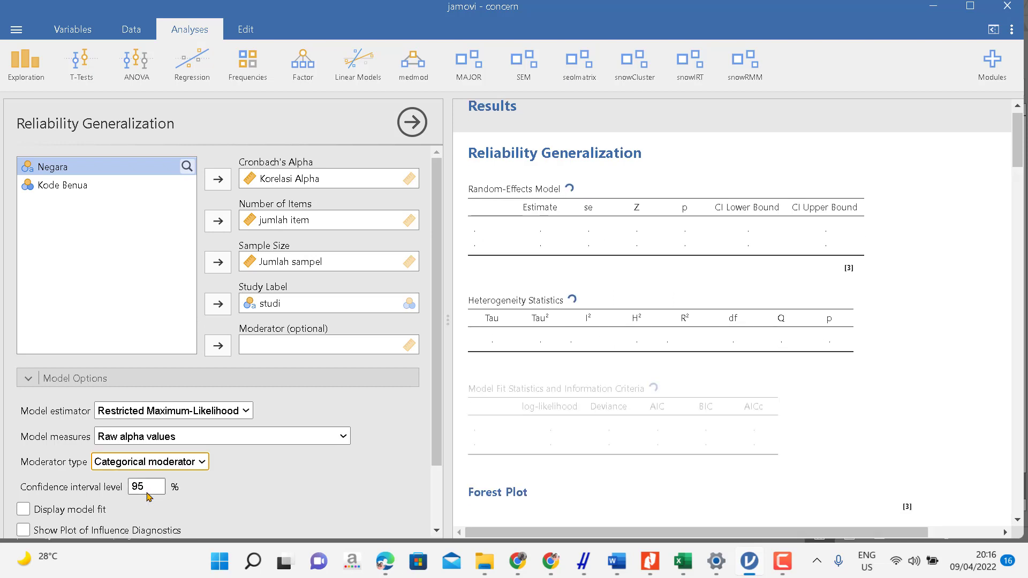
left_click(66, 187)
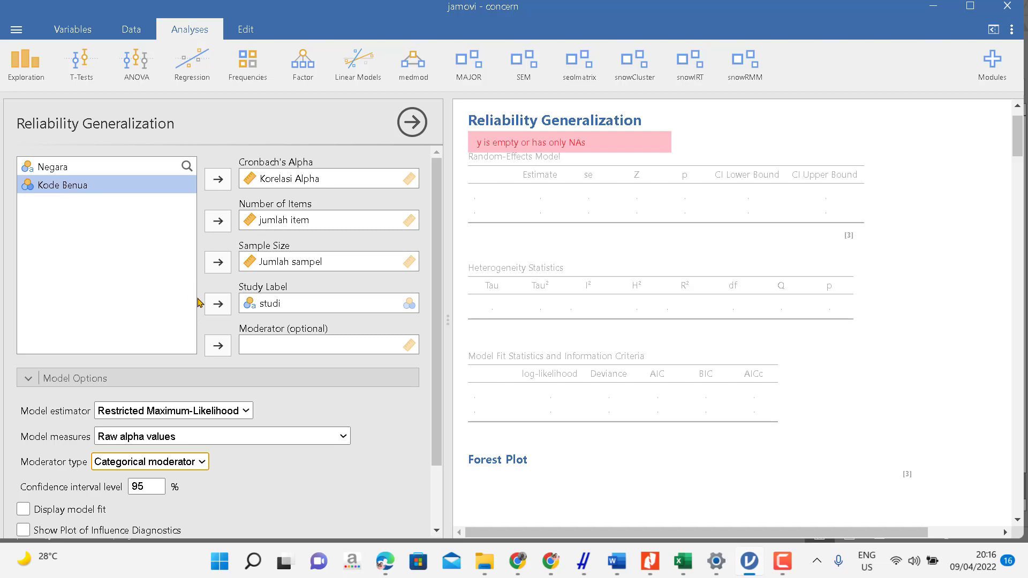
left_click(225, 348)
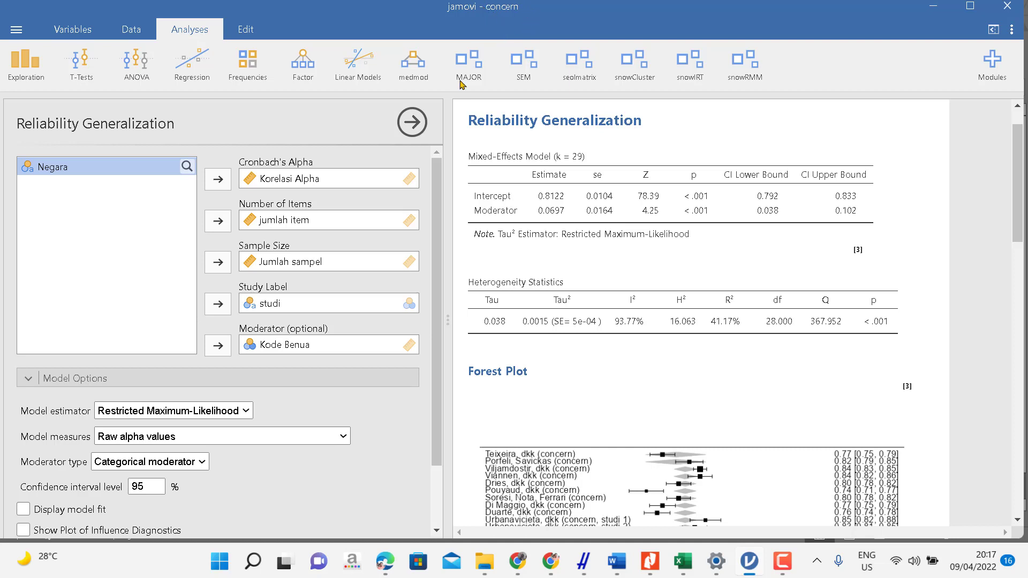
Remove Kode Benua from the moderator variable and set the moderator type back to No Moderator
left_click(266, 343)
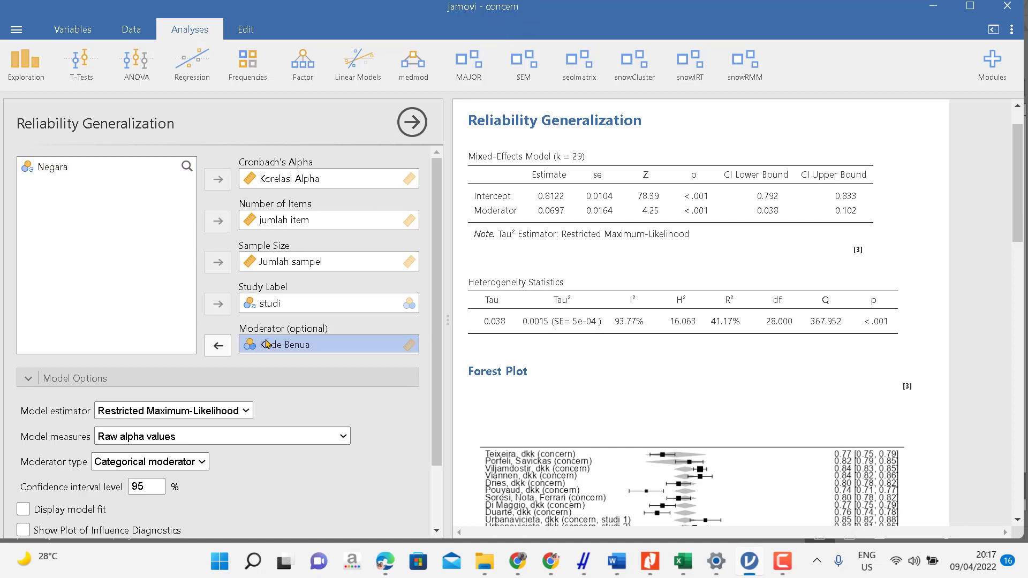
left_click(218, 346)
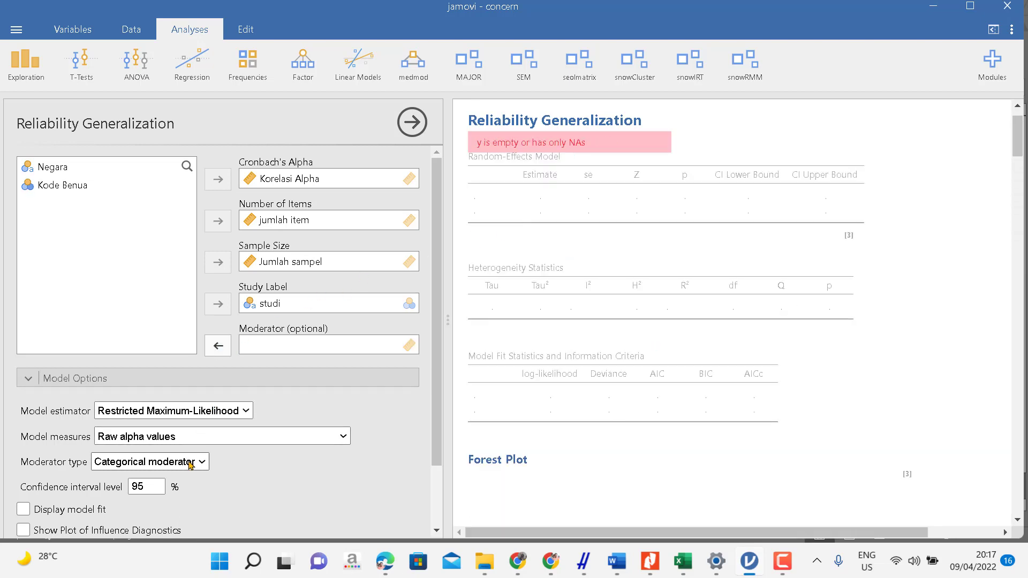
left_click(160, 462)
left_click(124, 478)
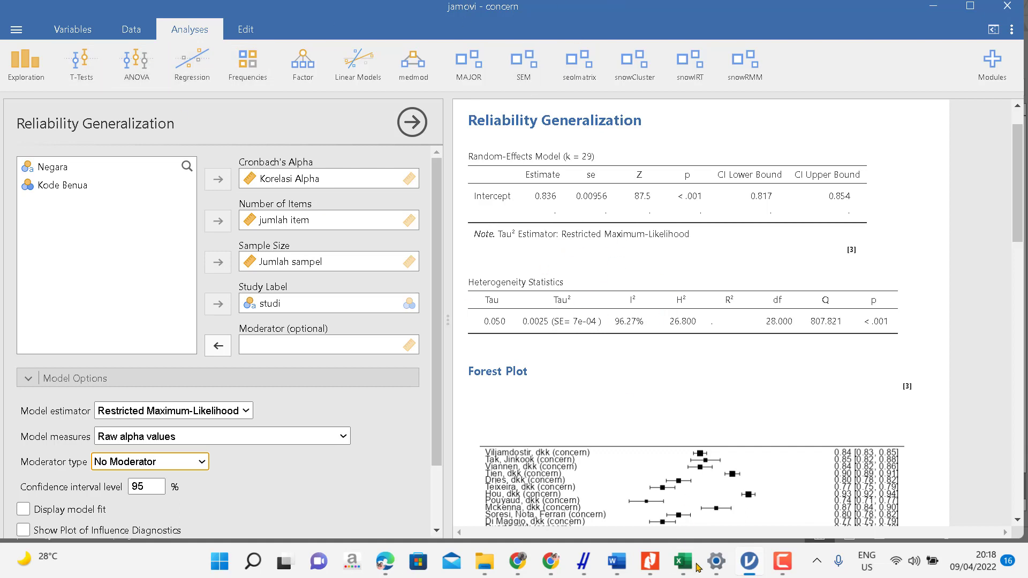
Open the confidence Excel file as a new data set
mouse_move(683, 561)
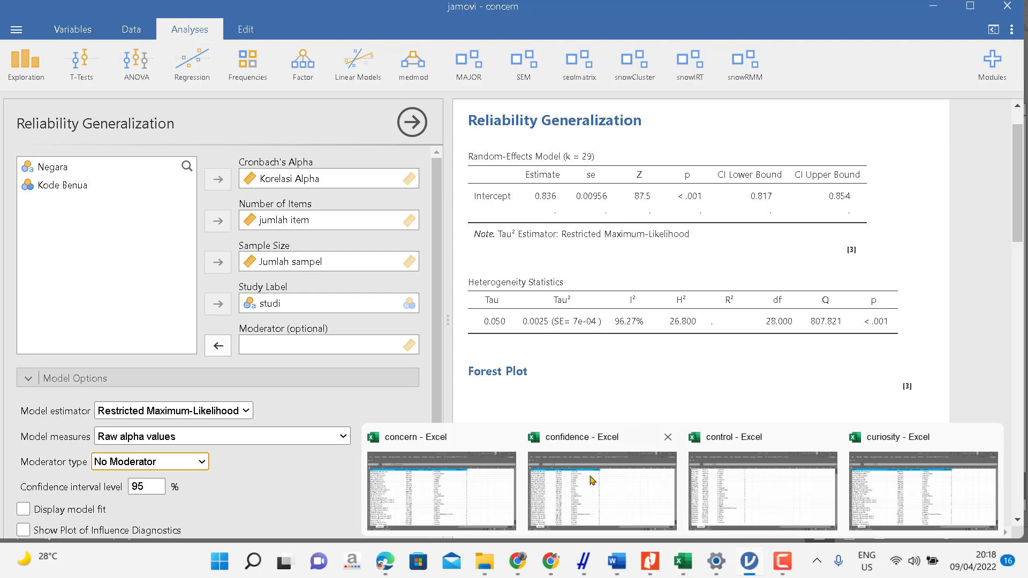
left_click(16, 28)
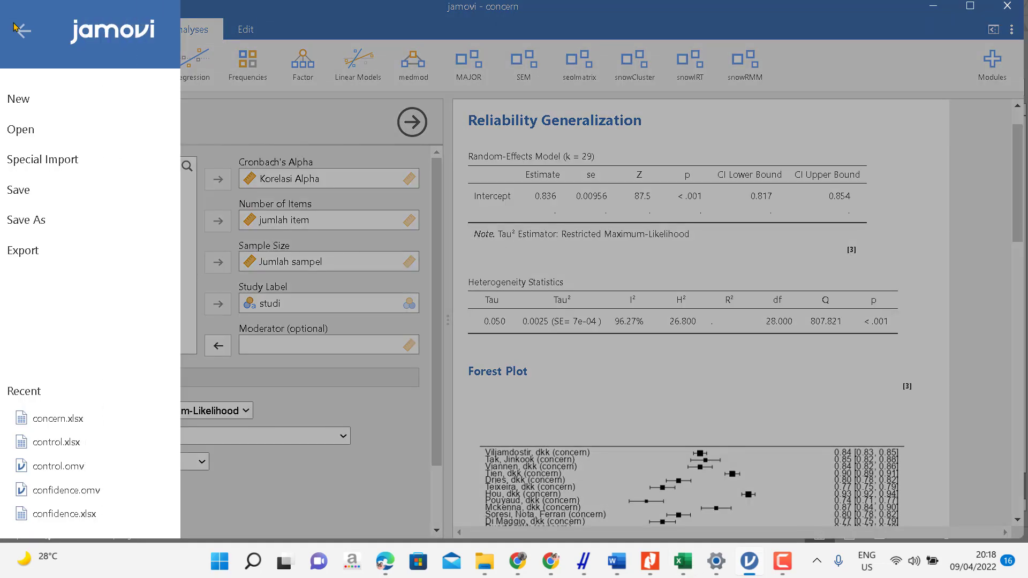
left_click(45, 127)
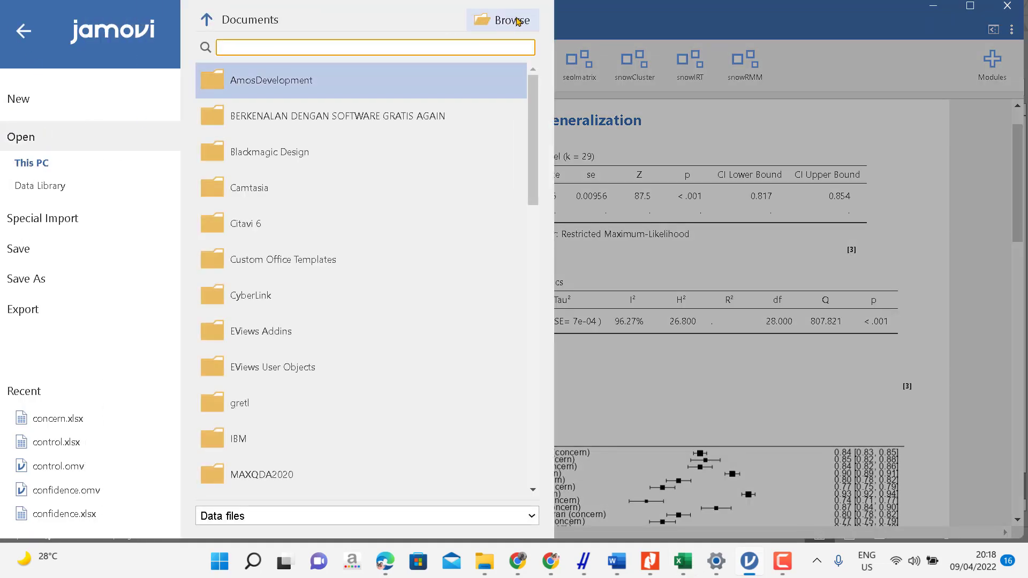
left_click(512, 21)
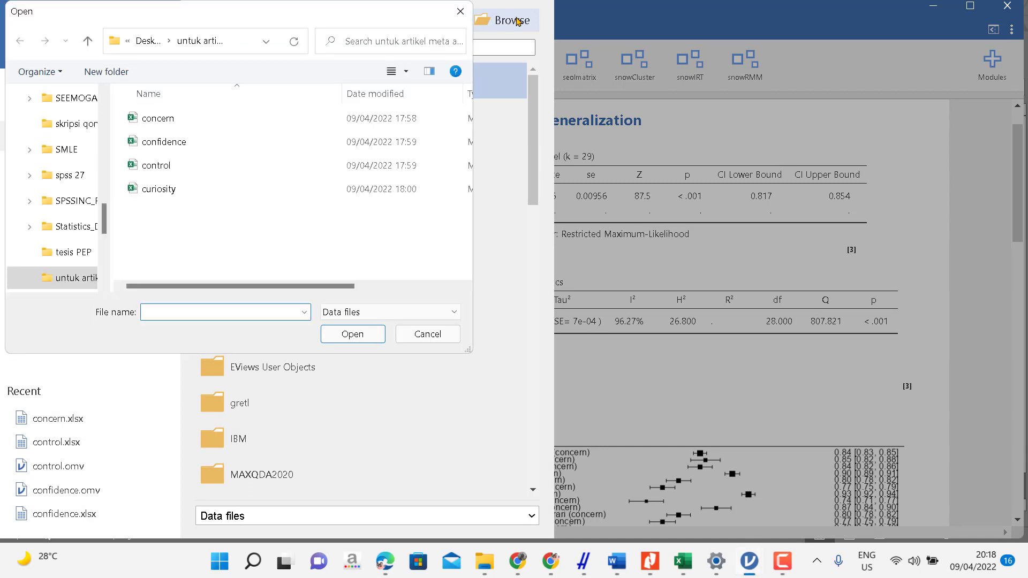
left_click(166, 142)
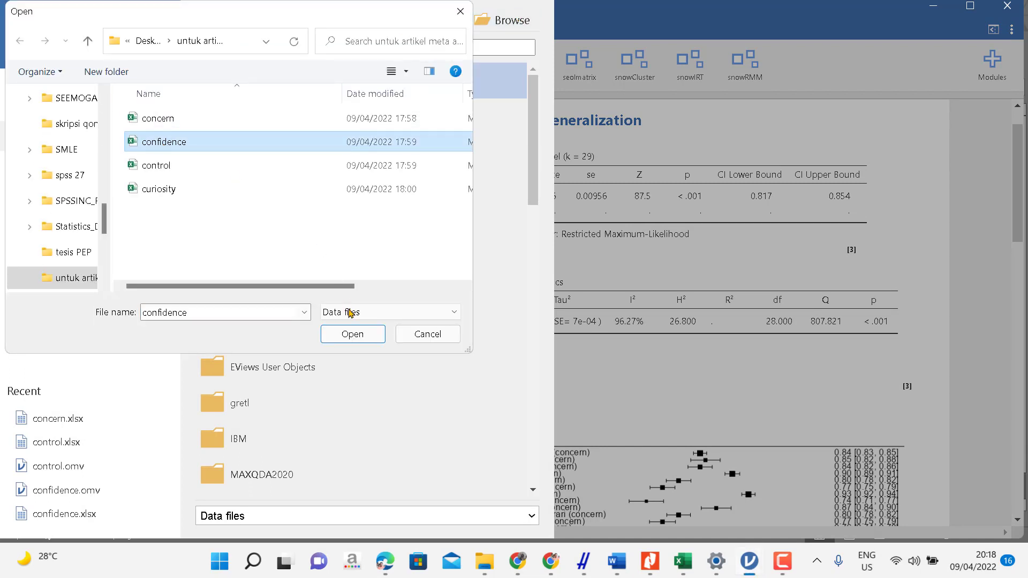
left_click(356, 338)
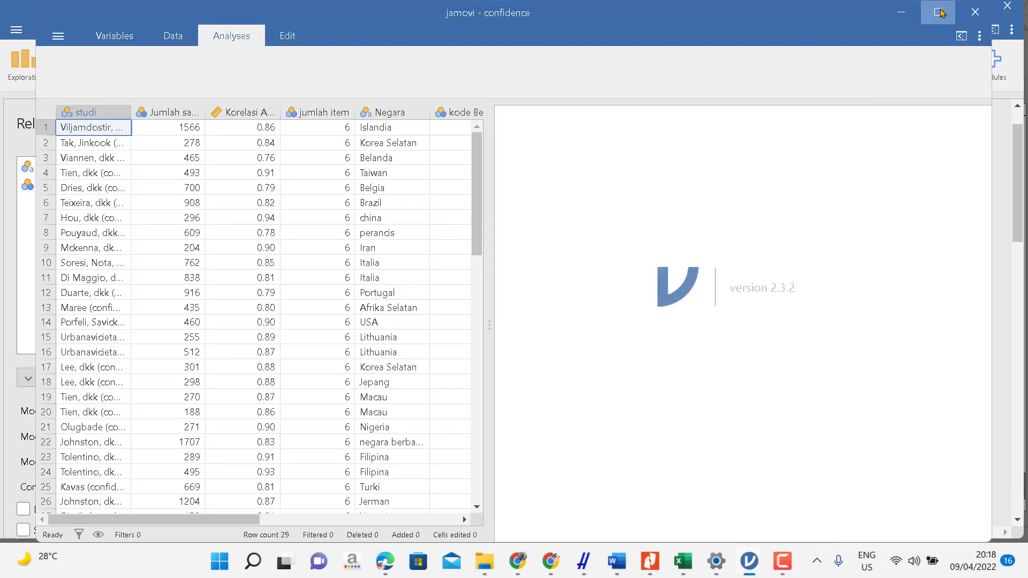
Set the measure type of the Jumlah sampel variable in the confidence data to Continuous
double_click(119, 113)
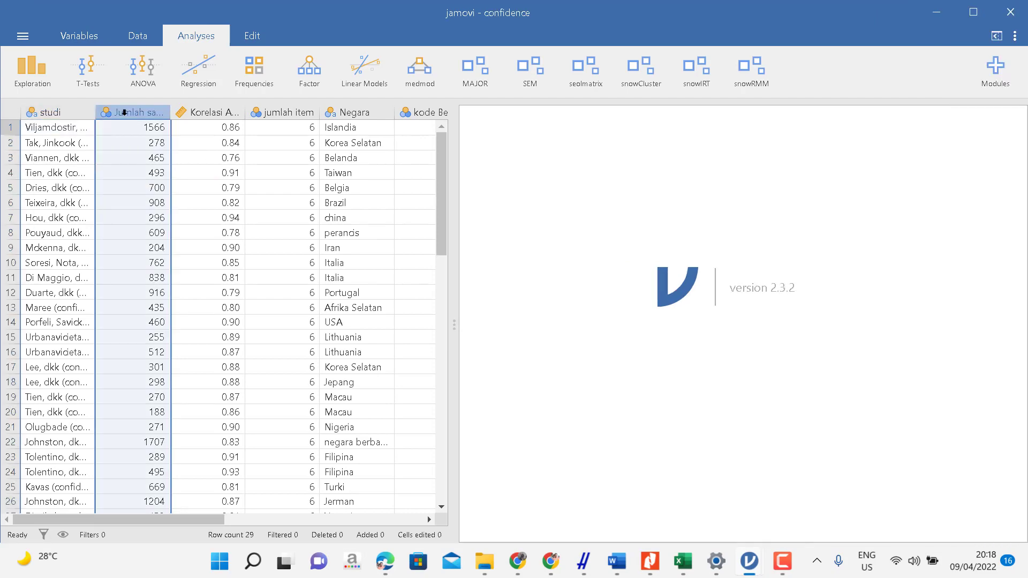
left_click(478, 191)
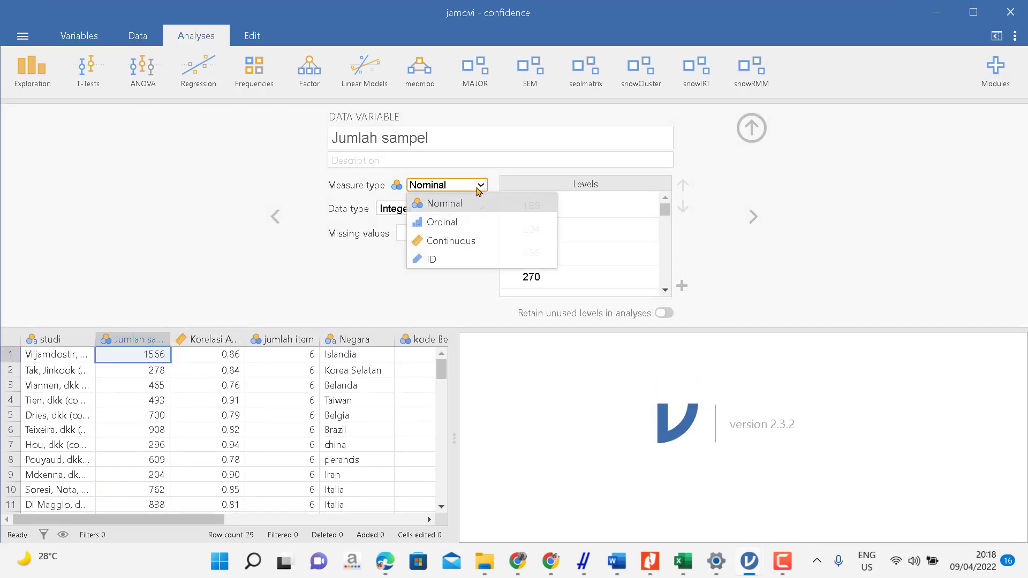
left_click(460, 243)
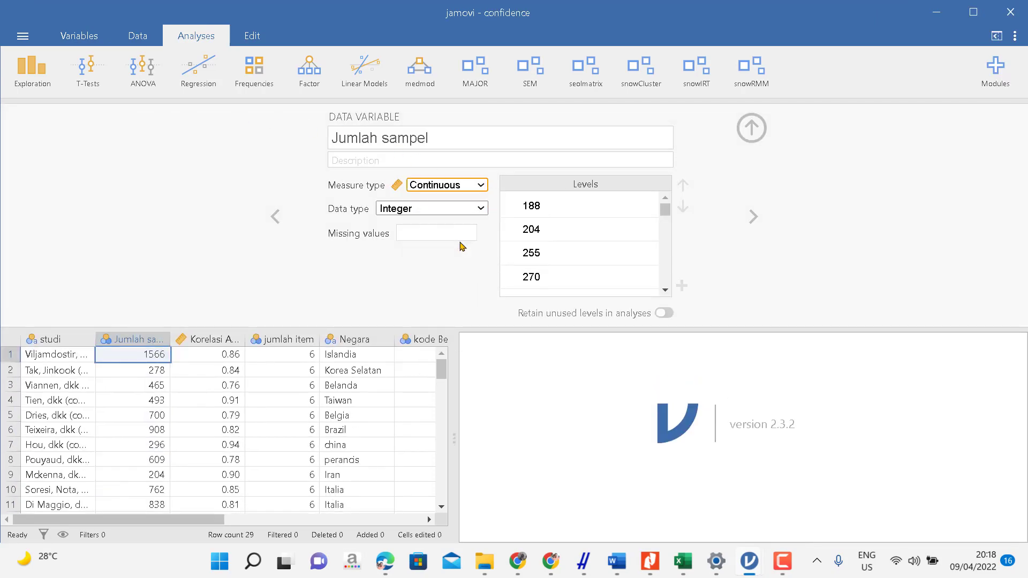
Set the measure type of the jumlah item variable in the confidence data to Continuous and close the variable editor
left_click(291, 338)
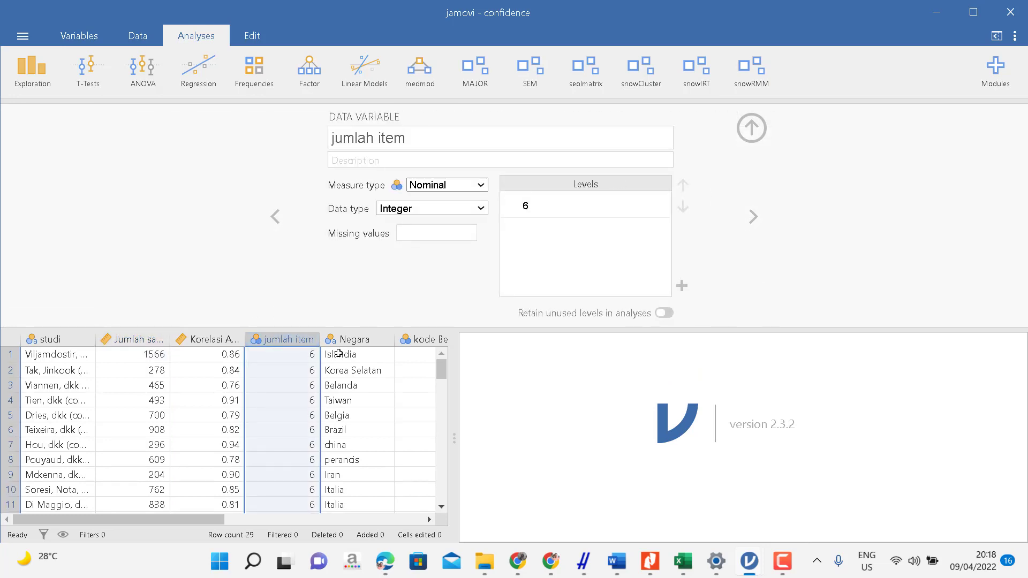
left_click(478, 191)
left_click(471, 243)
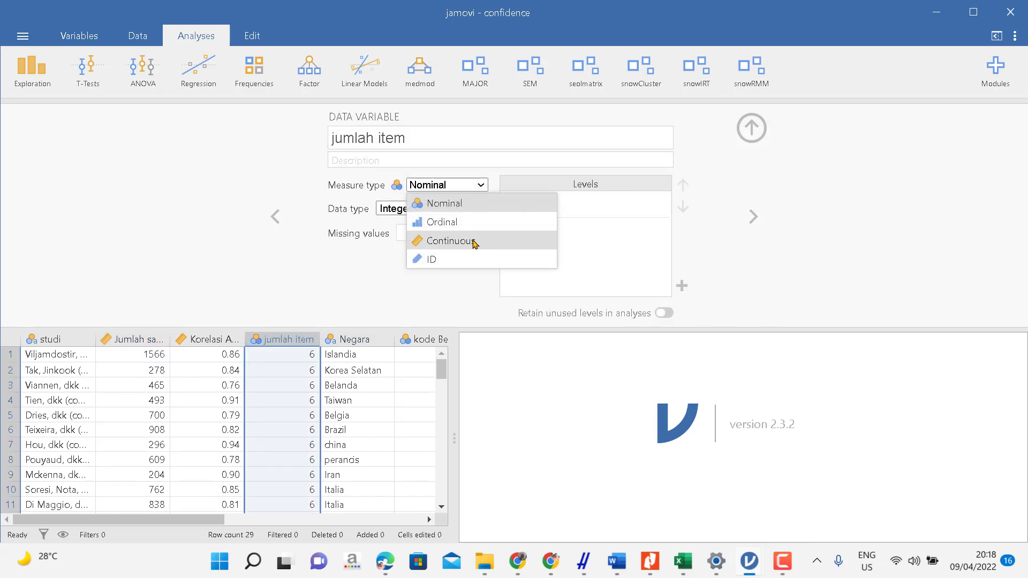
left_click(754, 127)
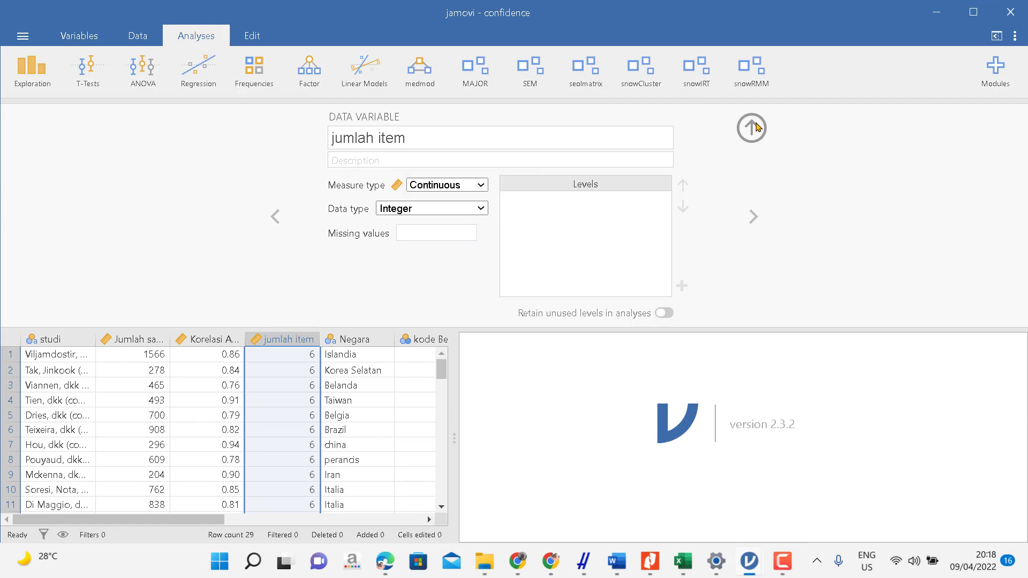
Set up a Reliability Generalization with Korelasi Alpha as Cronbach's alpha, jumlah item as item count, Jumlah sampel as sample size and studi as study label
left_click(464, 75)
left_click(506, 237)
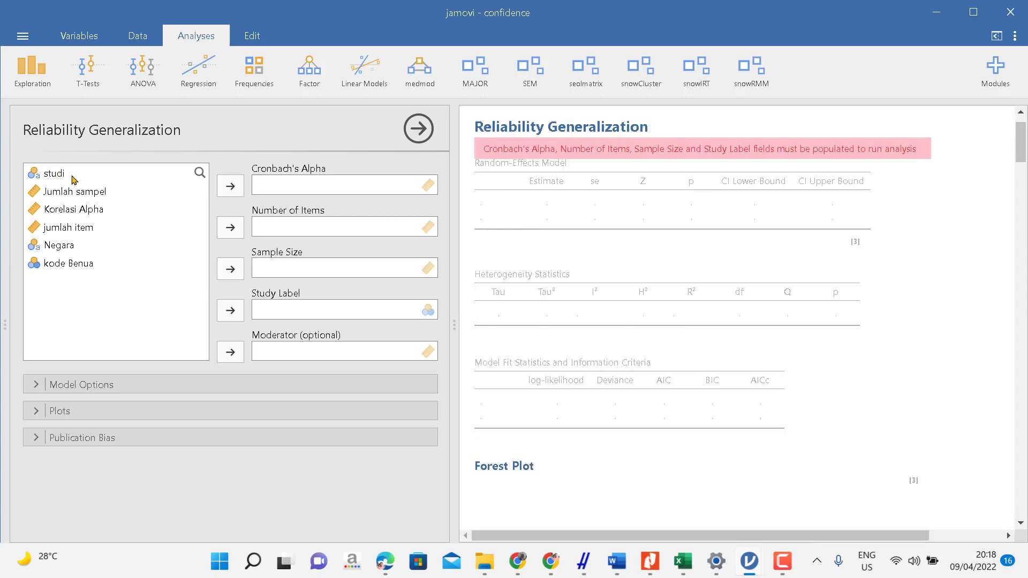
left_click(70, 178)
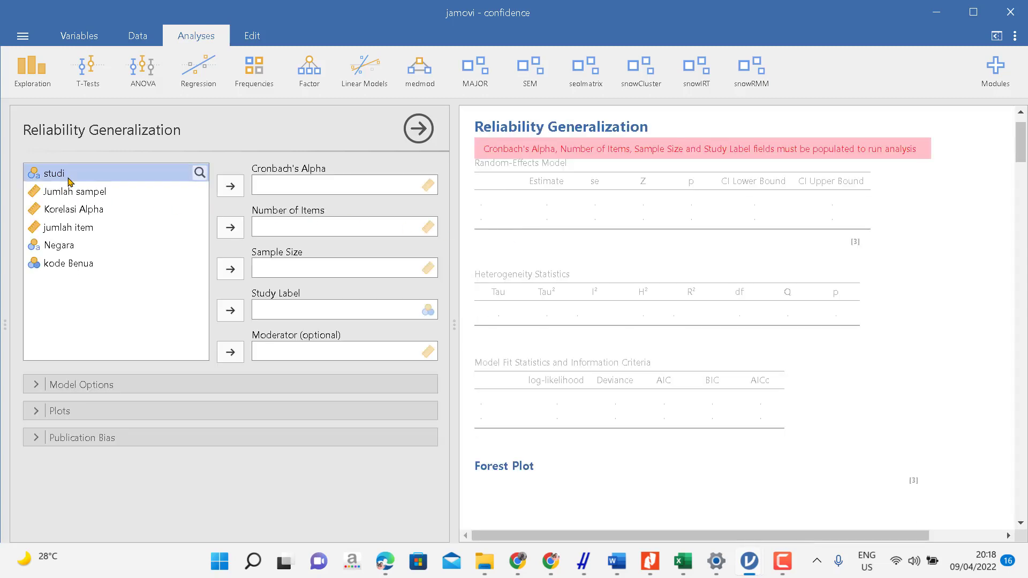
left_click(231, 310)
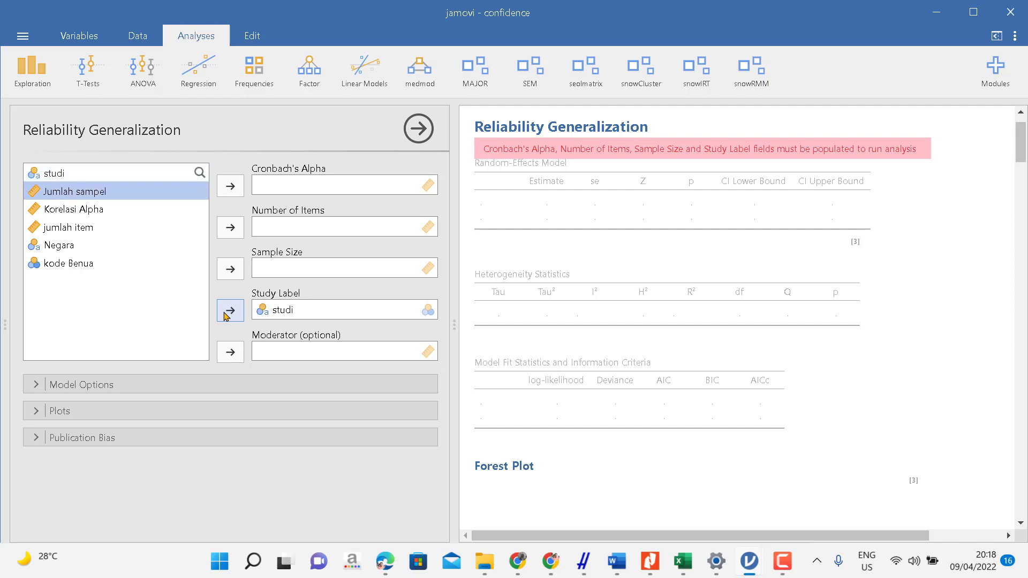
left_click(230, 269)
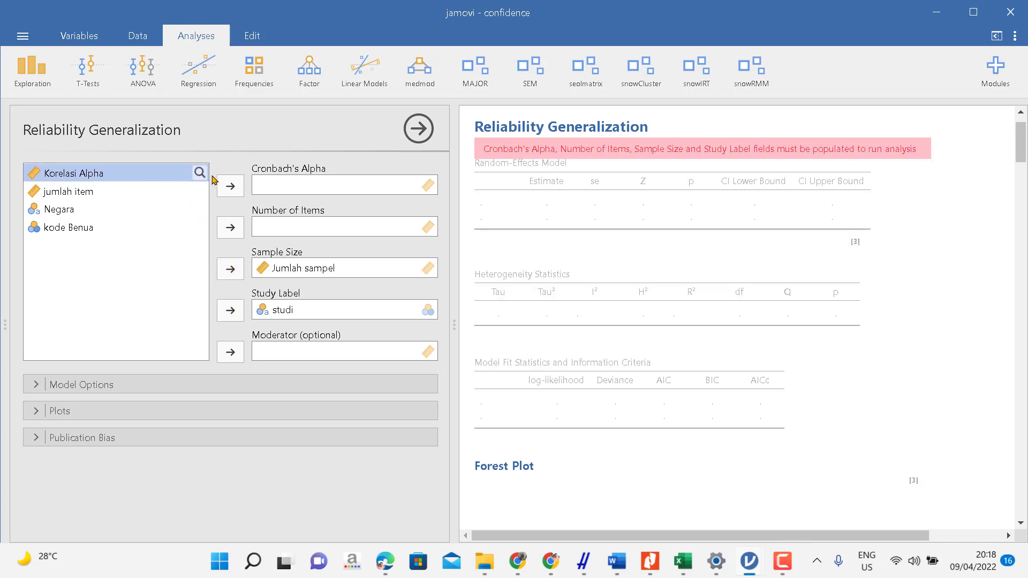
left_click(230, 186)
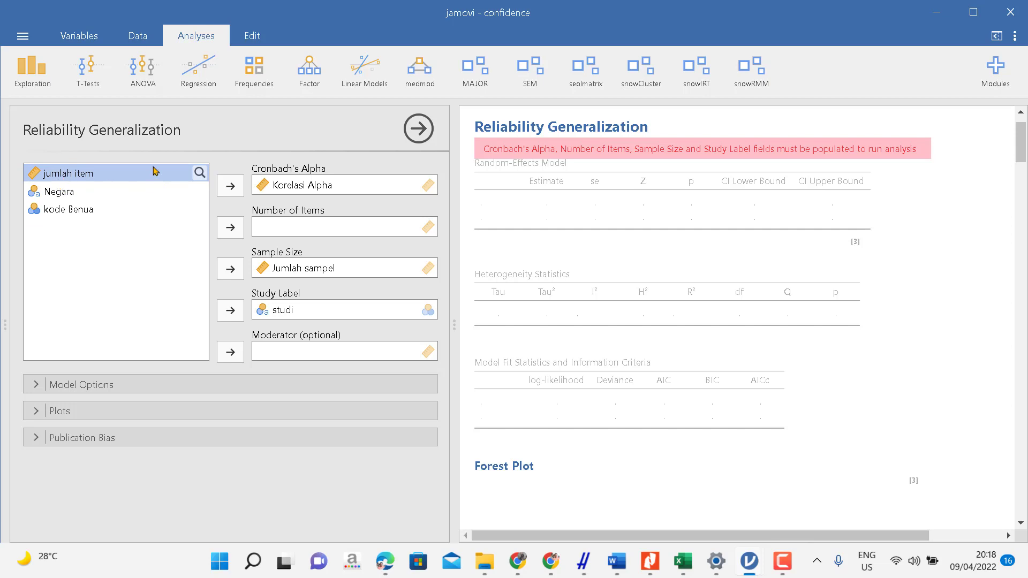
left_click(231, 227)
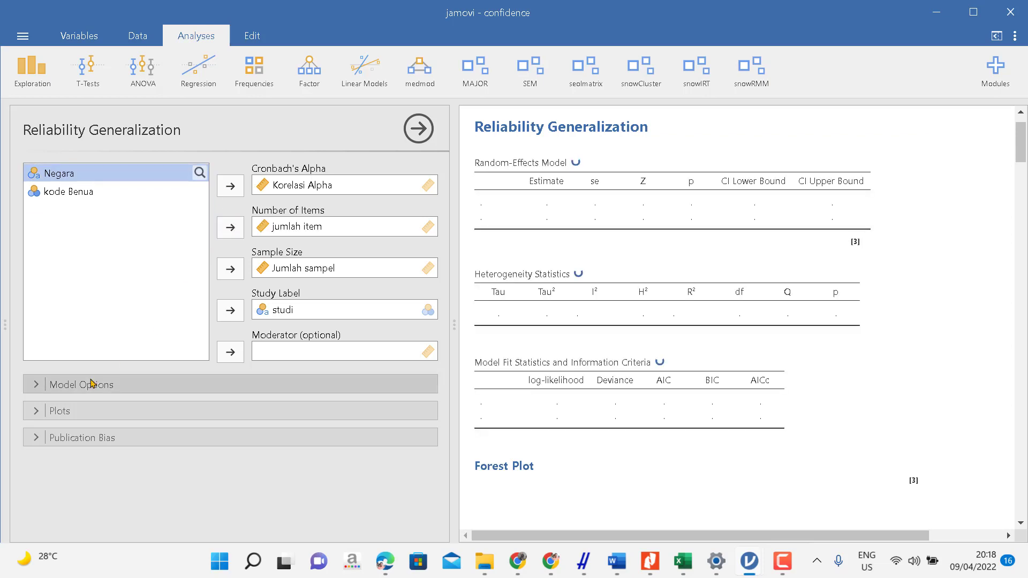
left_click(36, 385)
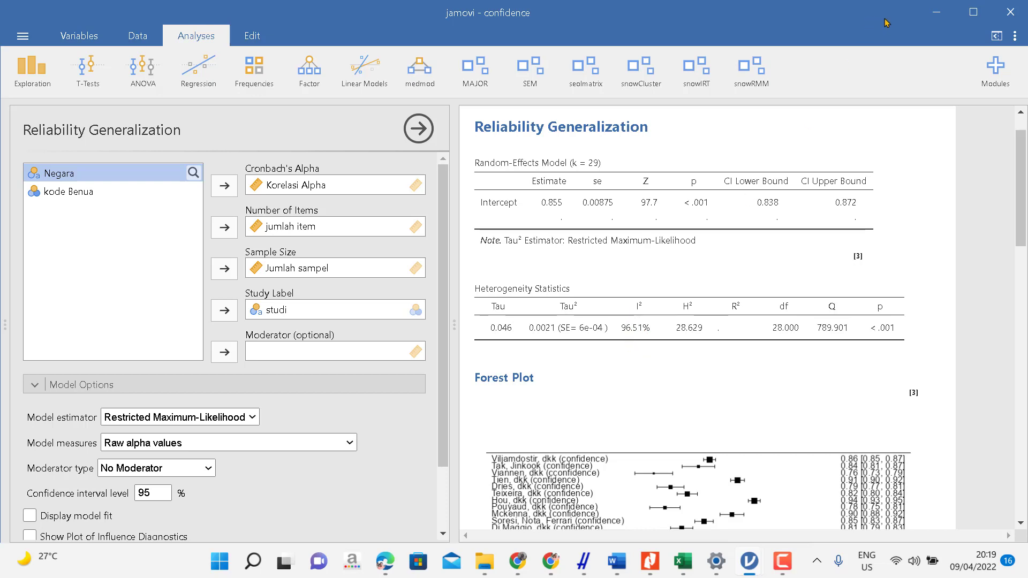
Compare the random-effects estimates and heterogeneity statistics of the concern and confidence analyses
left_click(941, 13)
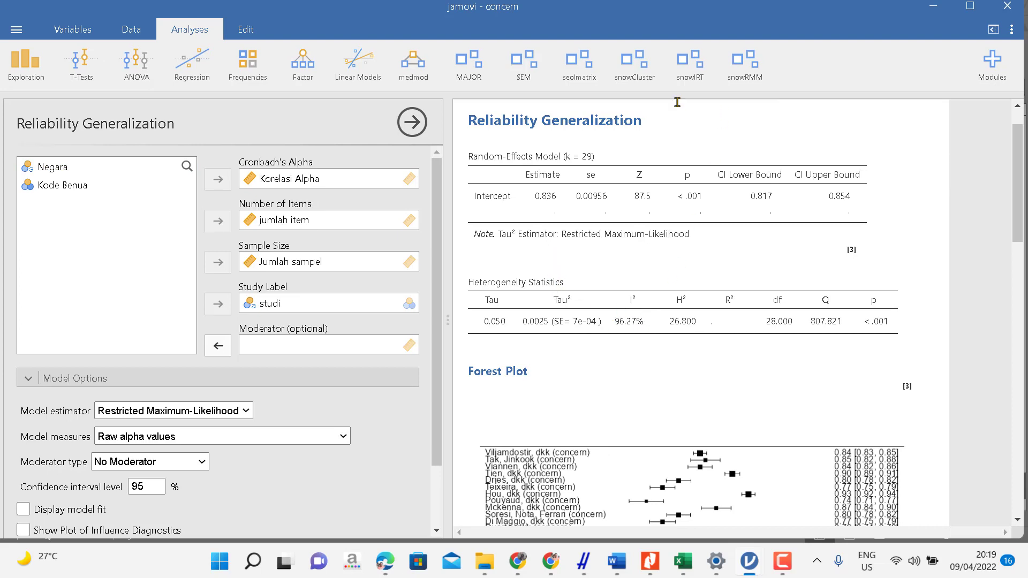
mouse_move(749, 564)
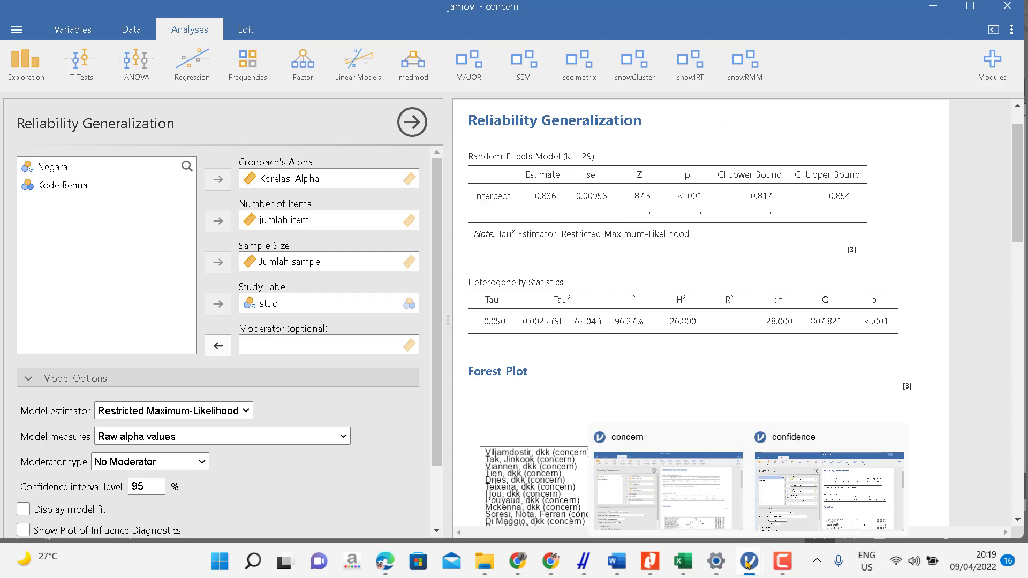
left_click(816, 501)
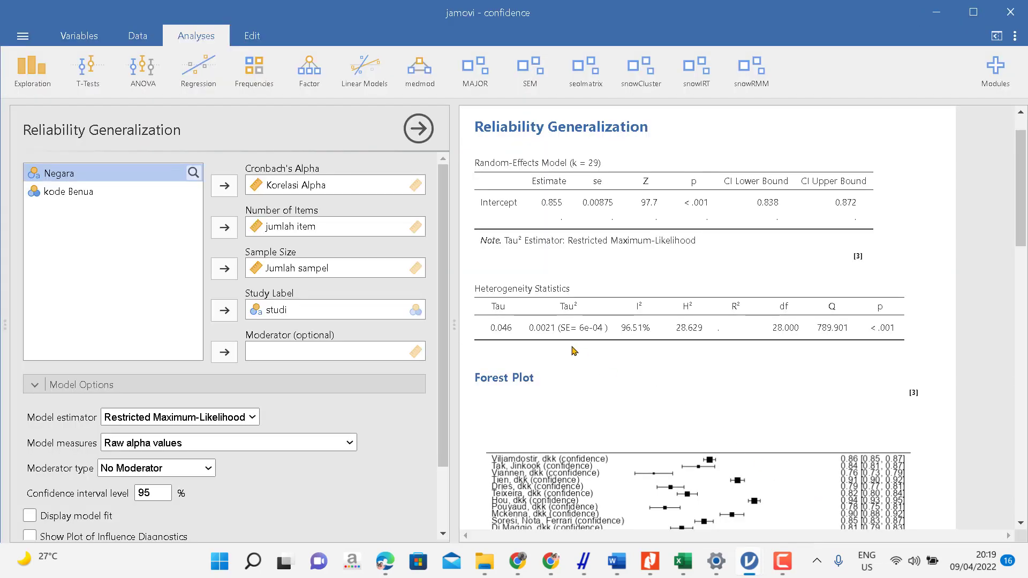
mouse_move(750, 561)
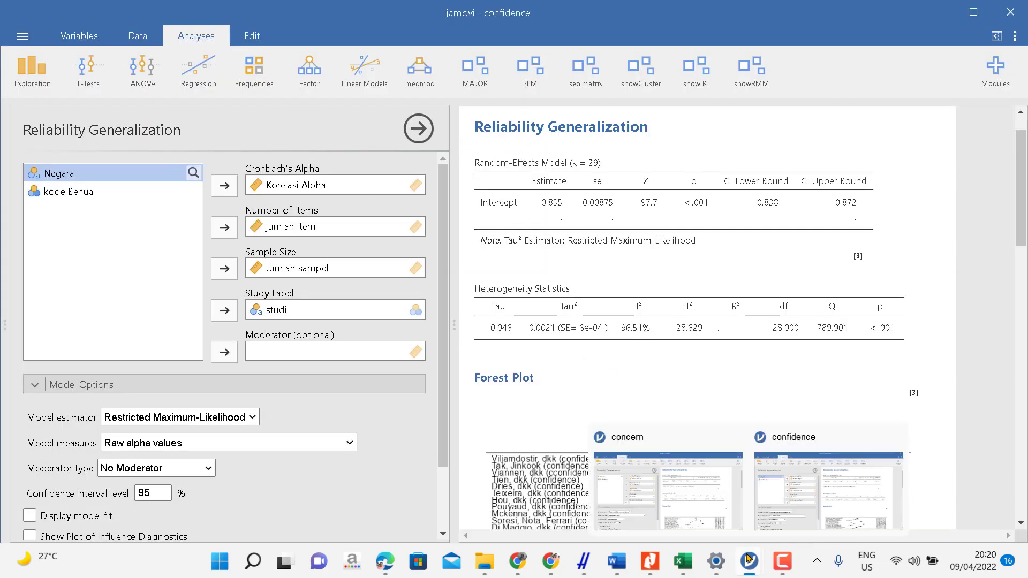
left_click(686, 498)
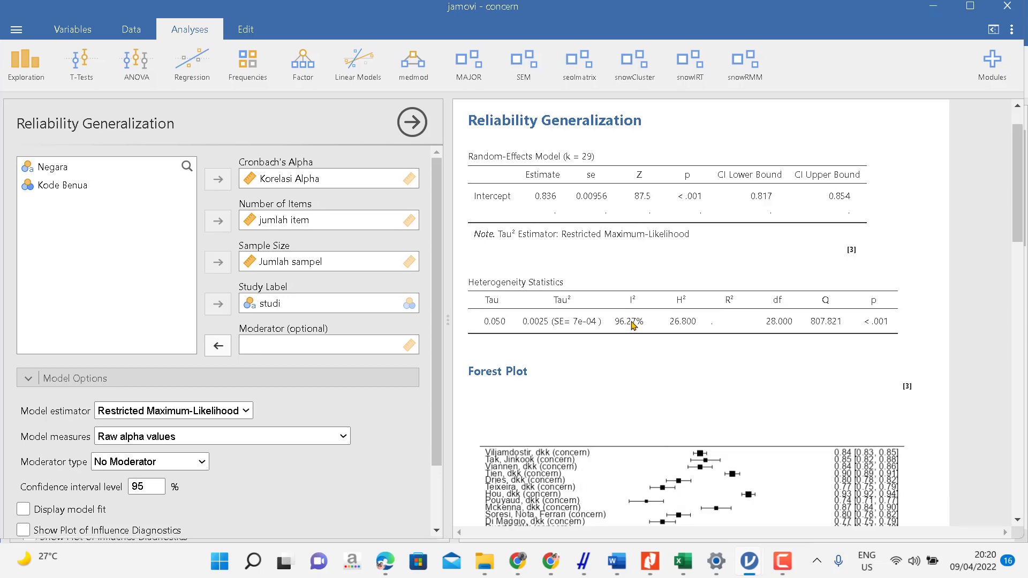
mouse_move(750, 544)
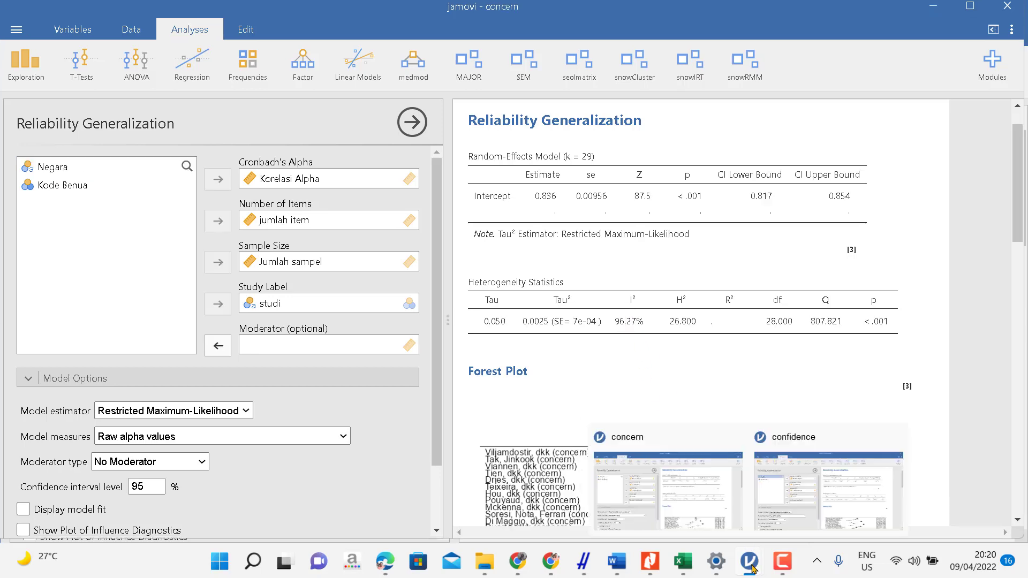
left_click(855, 494)
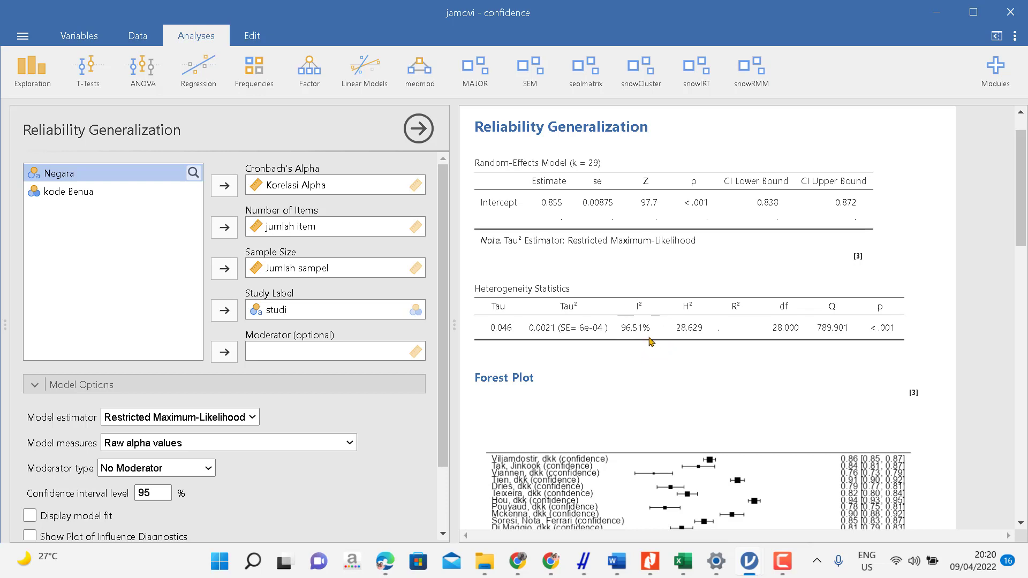
mouse_move(716, 574)
mouse_move(750, 560)
left_click(681, 493)
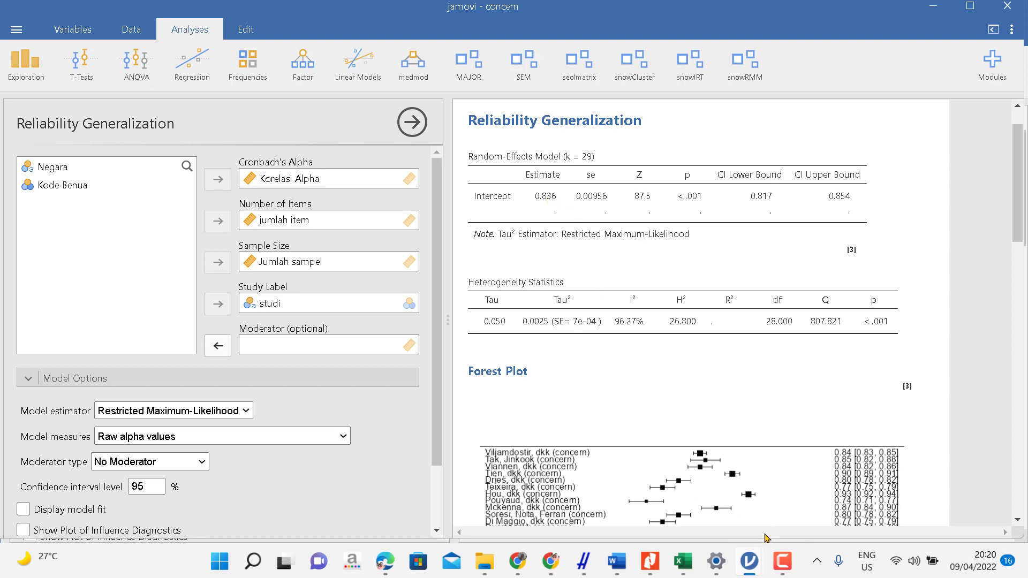
mouse_move(758, 563)
left_click(800, 501)
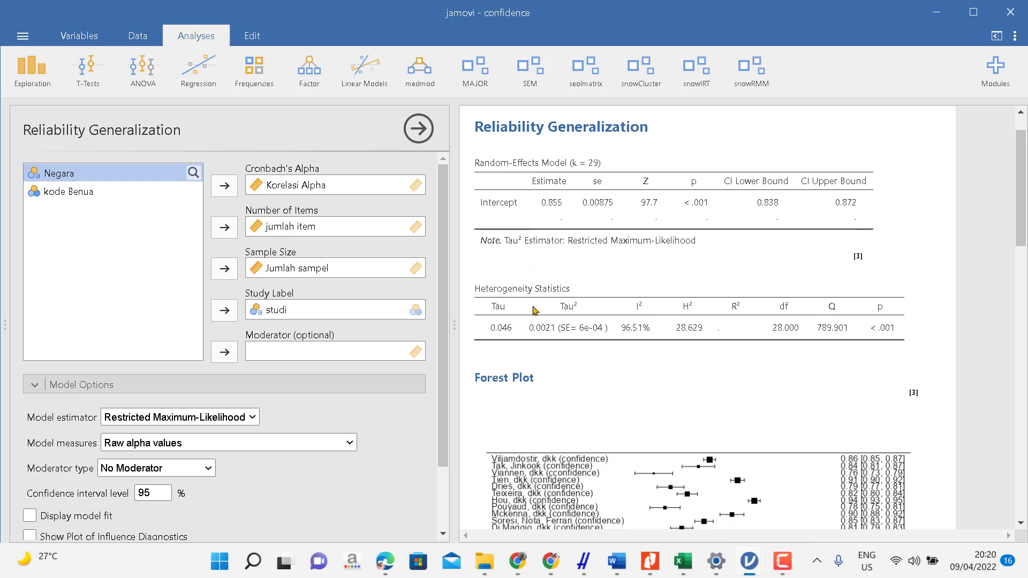
Set the moderator type of the confidence analysis to Categorical moderator and assign kode Benua as the moderator
left_click(62, 193)
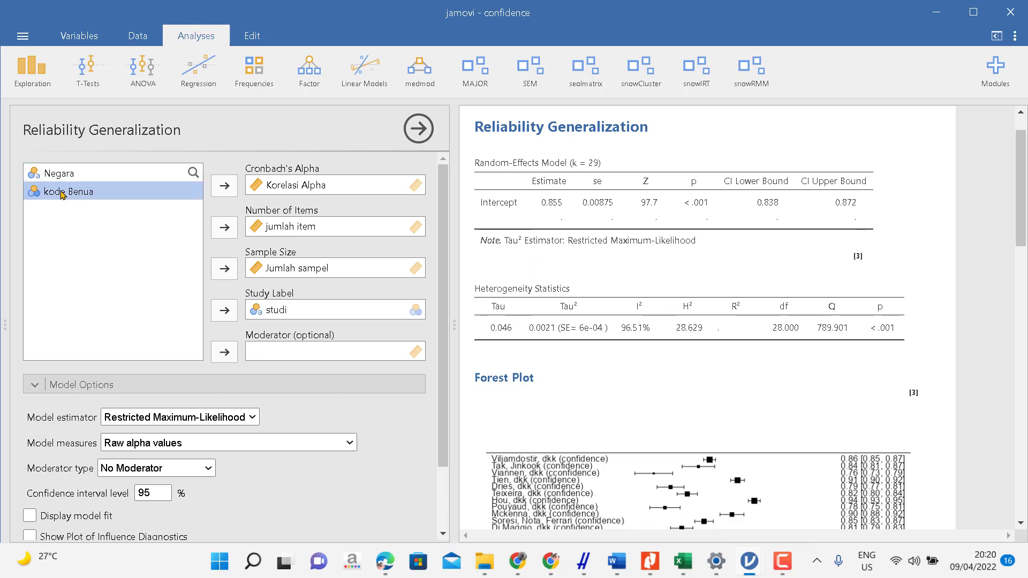
left_click(175, 473)
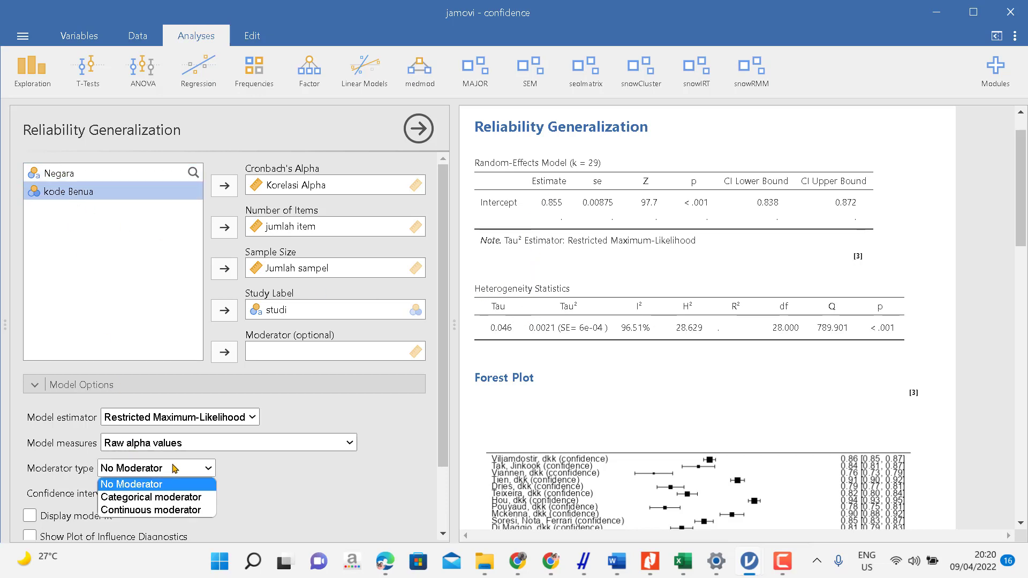
left_click(178, 498)
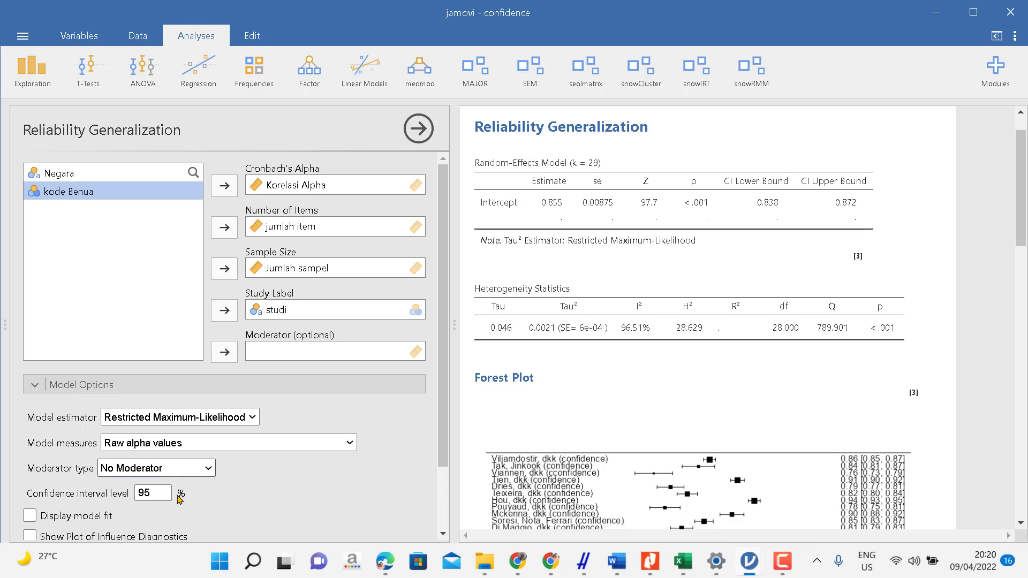
left_click(227, 362)
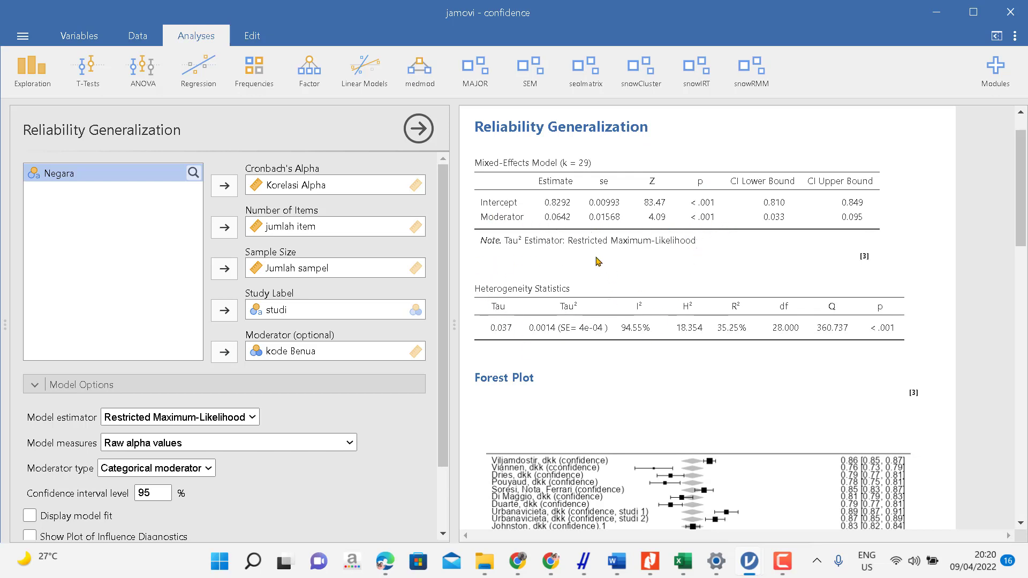
Remove kode Benua from the moderator variable of the confidence analysis and set the moderator type back to No Moderator
left_click(284, 352)
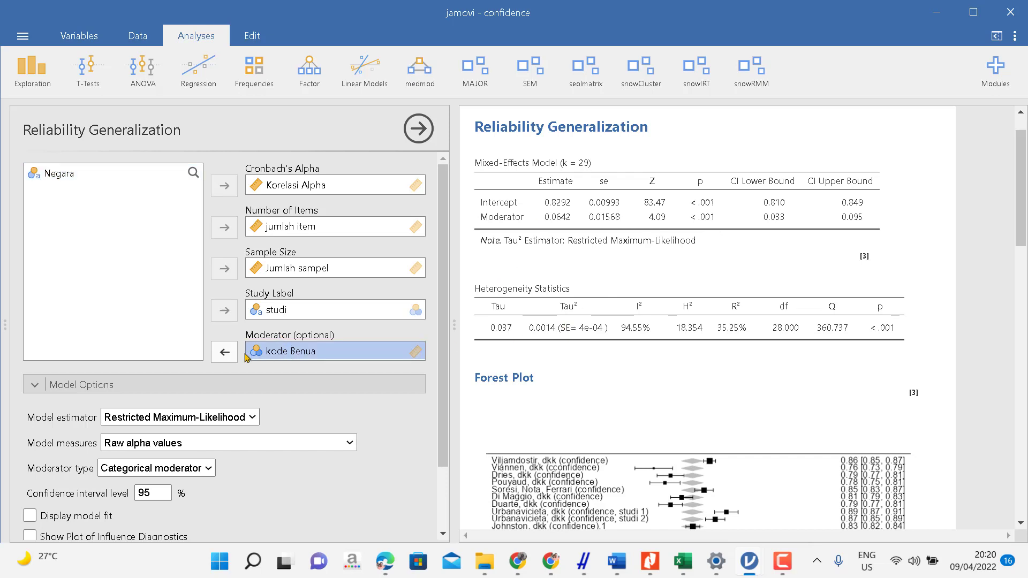
left_click(225, 352)
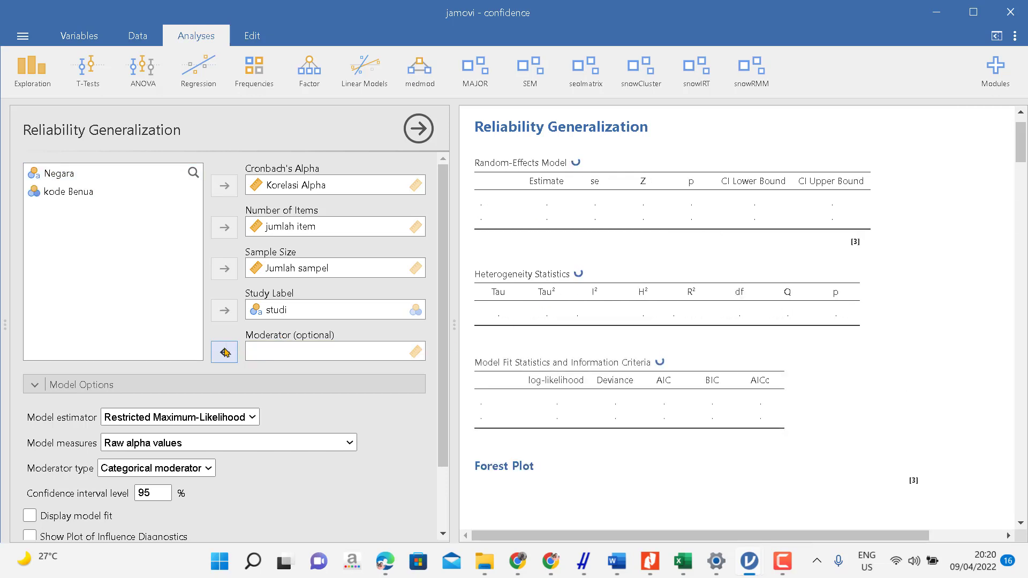
left_click(196, 474)
left_click(182, 484)
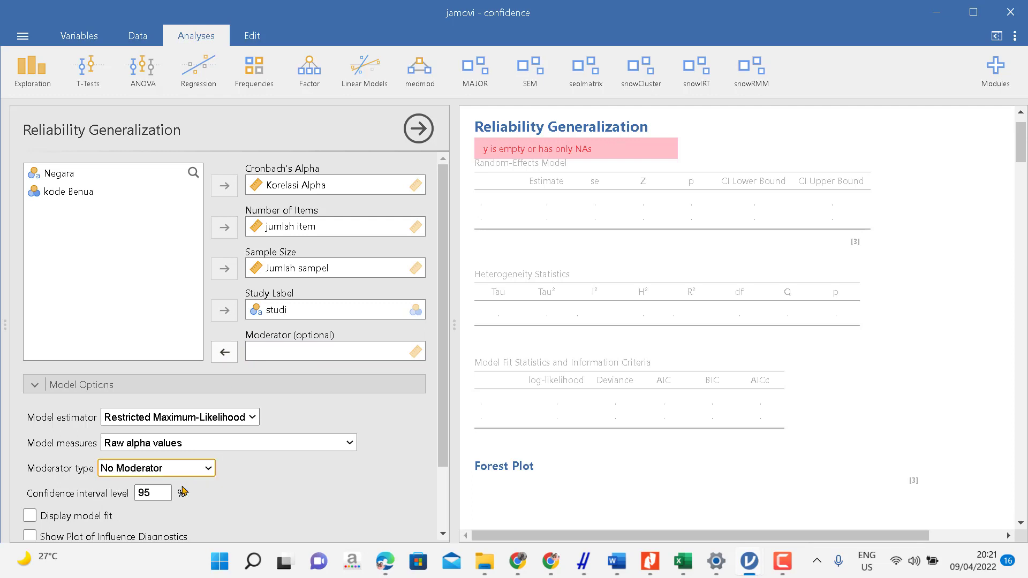
Open the control Excel file as a new data set and maximize its window
left_click(23, 36)
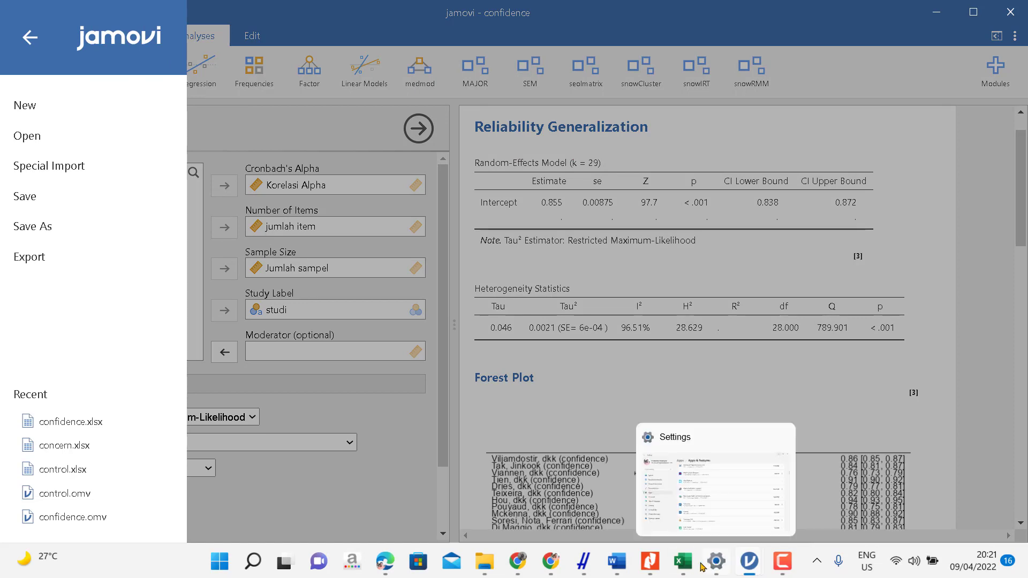
mouse_move(683, 562)
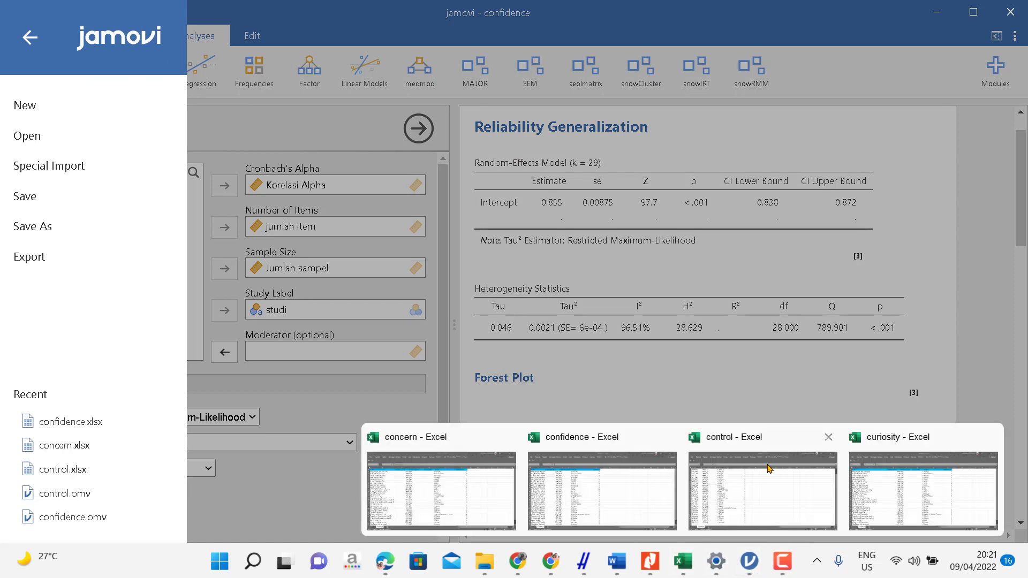
left_click(43, 140)
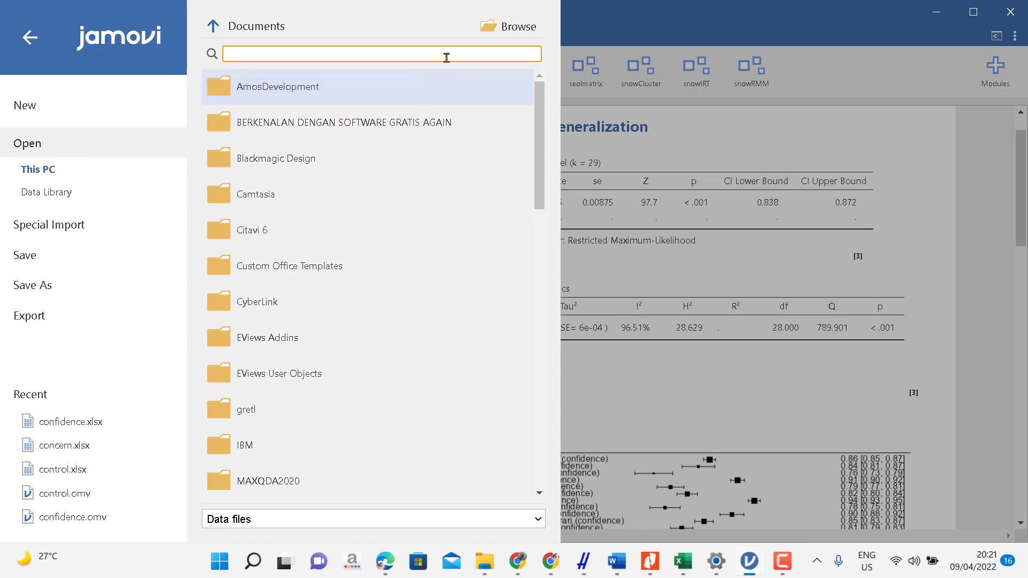
left_click(493, 34)
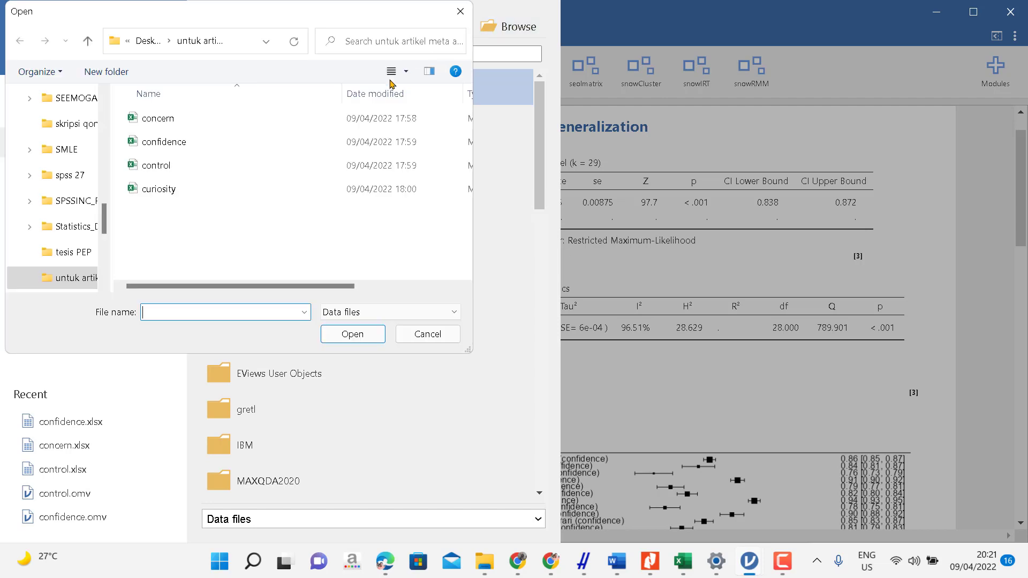
left_click(173, 167)
left_click(378, 330)
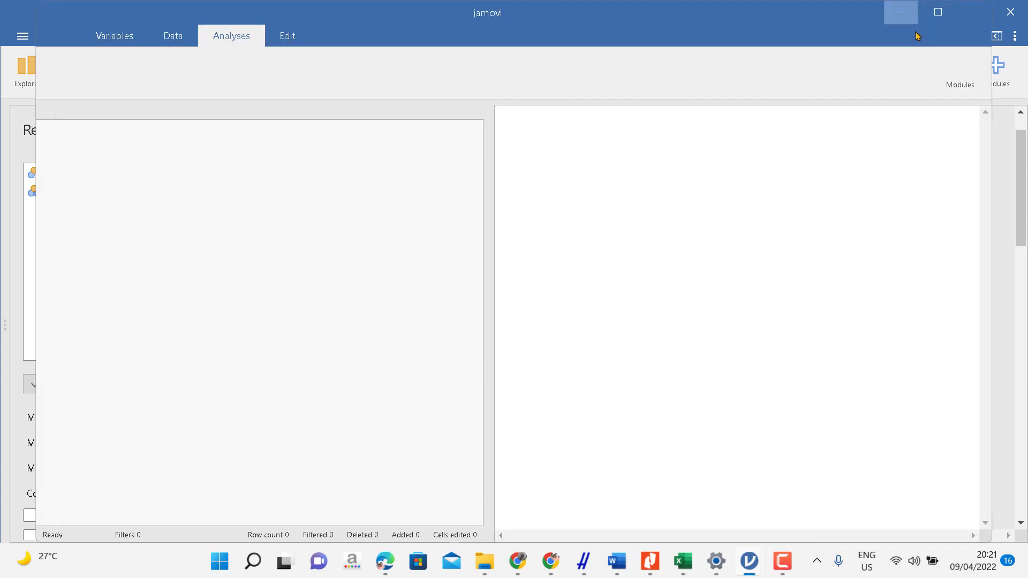
left_click(938, 13)
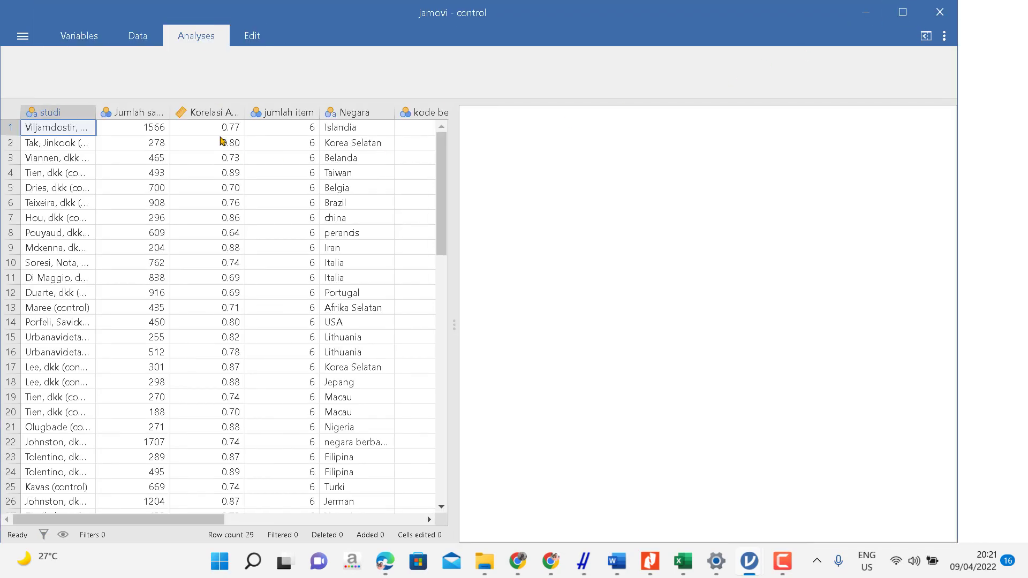
Set the measure type of the Jumlah sampel variable in the control data to Continuous
left_click(130, 109)
double_click(130, 109)
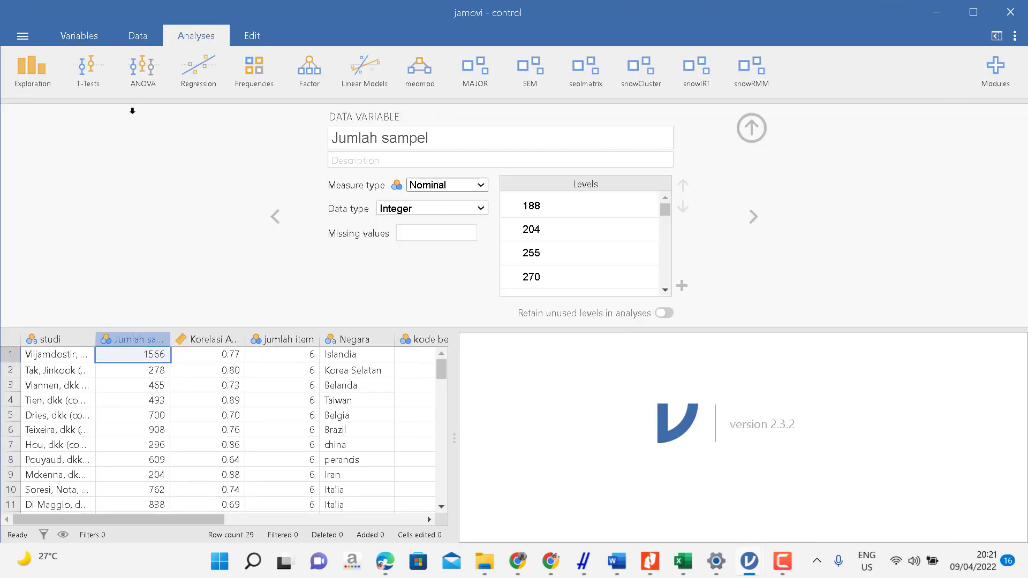
left_click(475, 183)
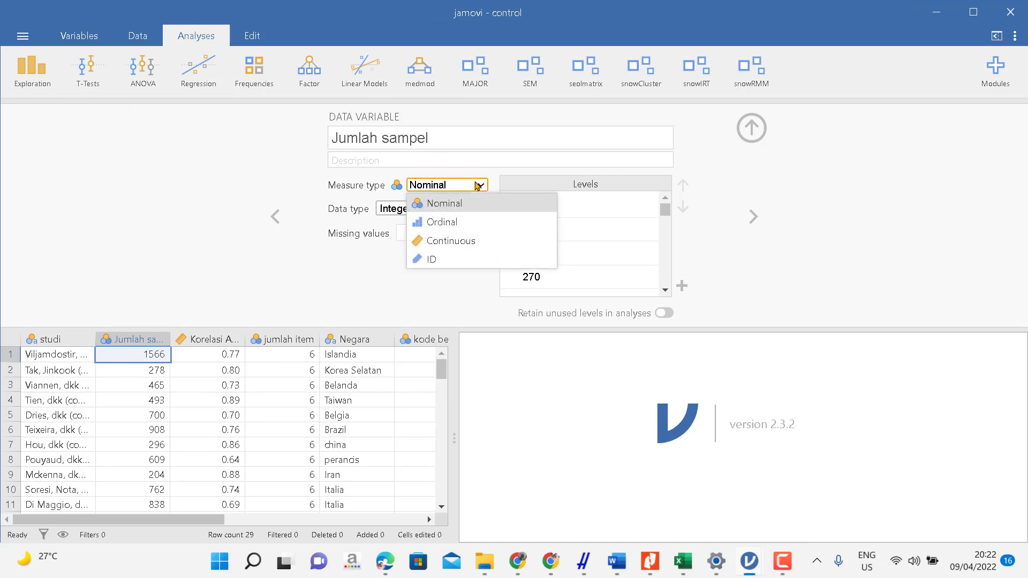
left_click(463, 239)
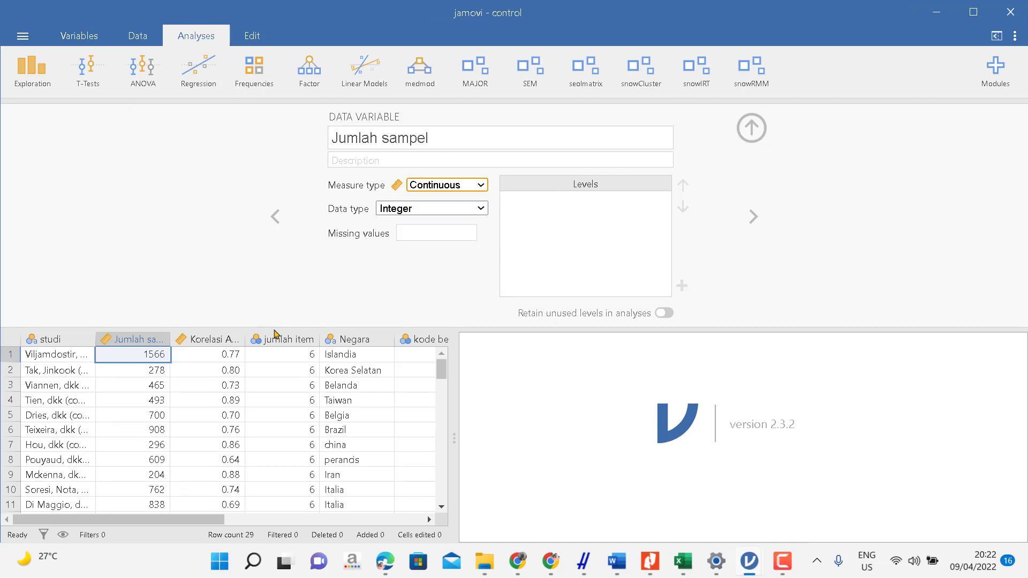
Set the measure type of the jumlah item variable in the control data to Continuous and close the variable editor
left_click(289, 340)
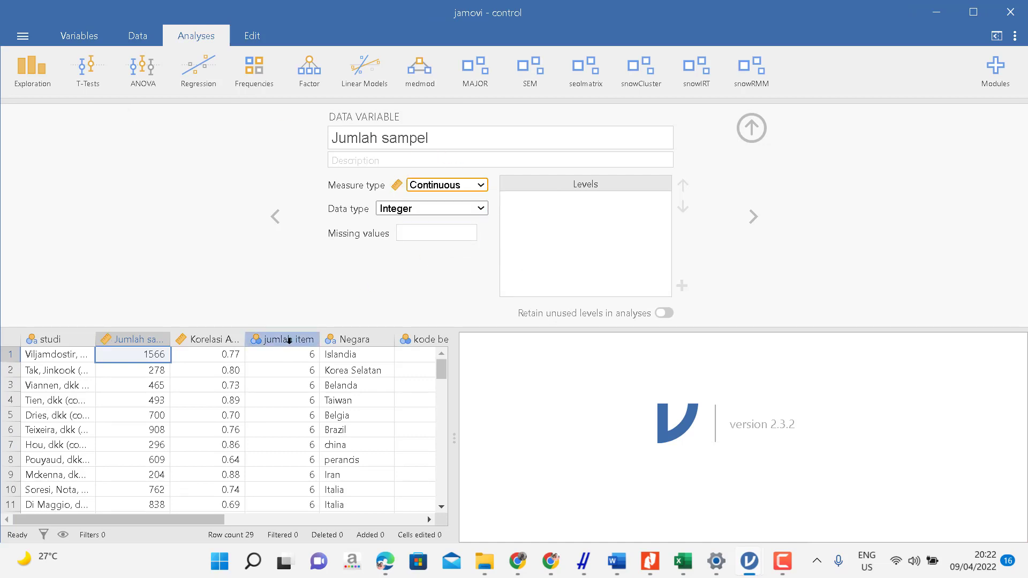
left_click(477, 185)
left_click(469, 240)
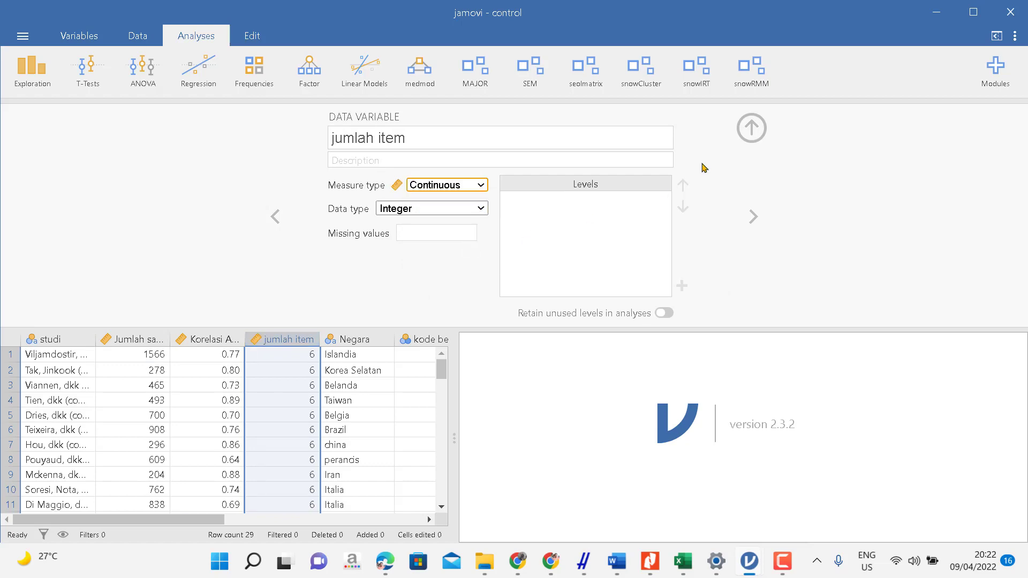
left_click(752, 128)
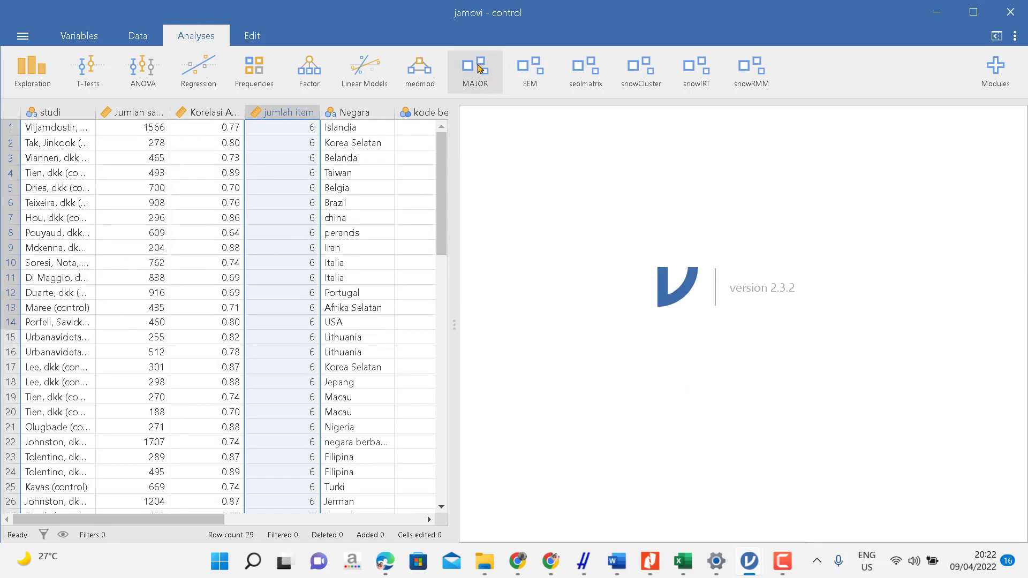
Start a Reliability Generalization analysis on the control data with studi as the study label and Jumlah sampel as the sample size
left_click(479, 68)
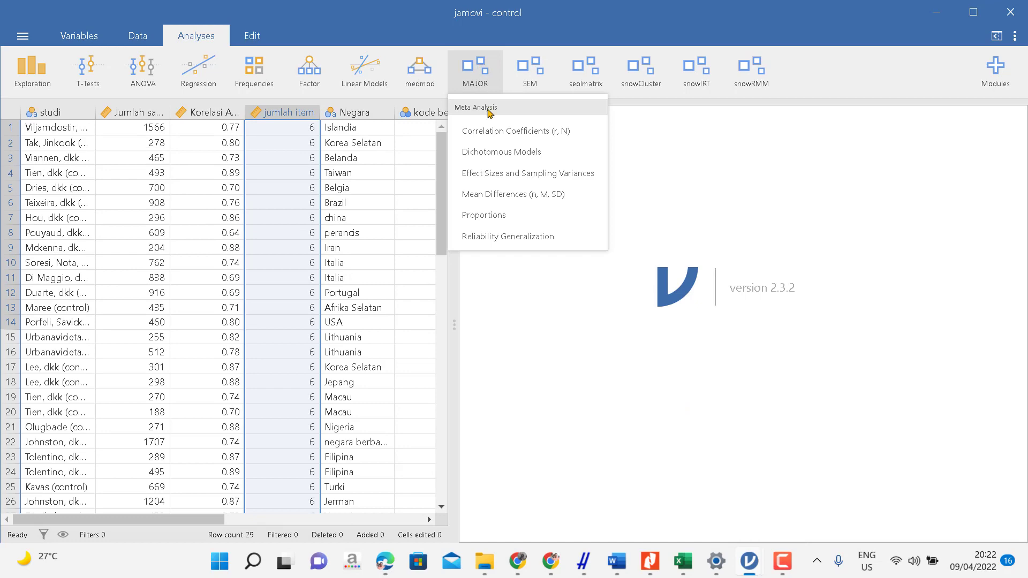
left_click(511, 236)
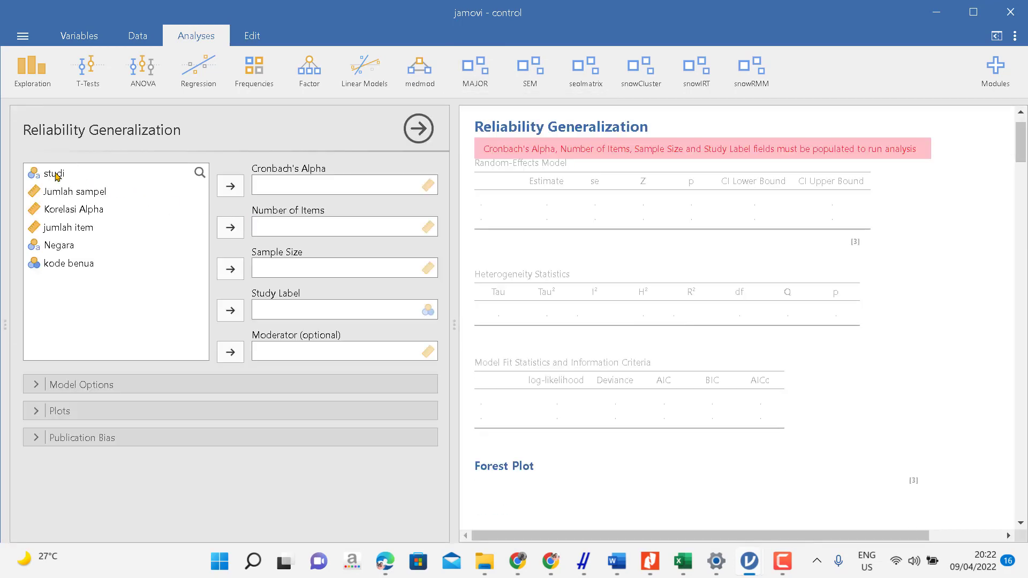
left_click(57, 175)
left_click(224, 306)
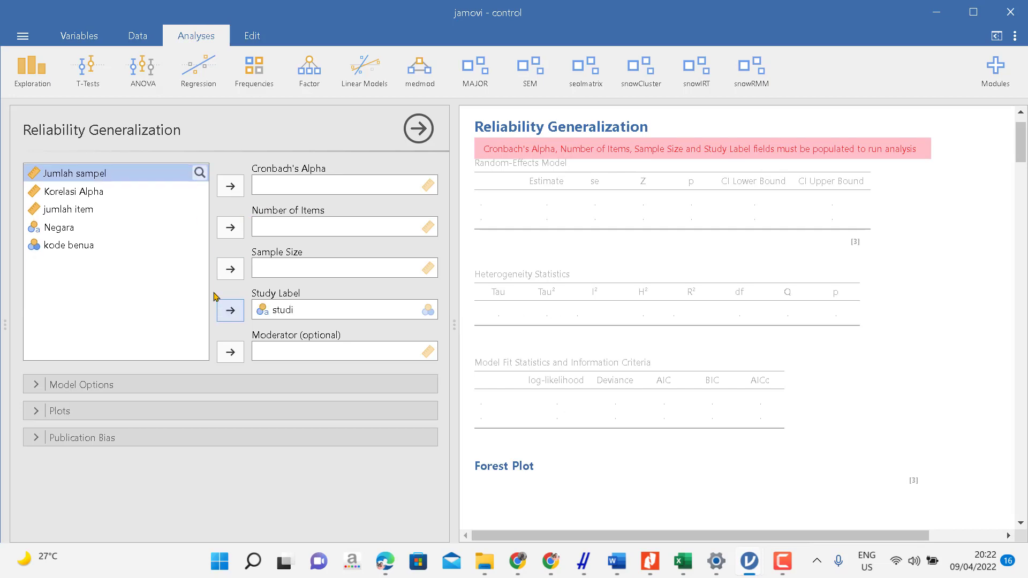
left_click(230, 269)
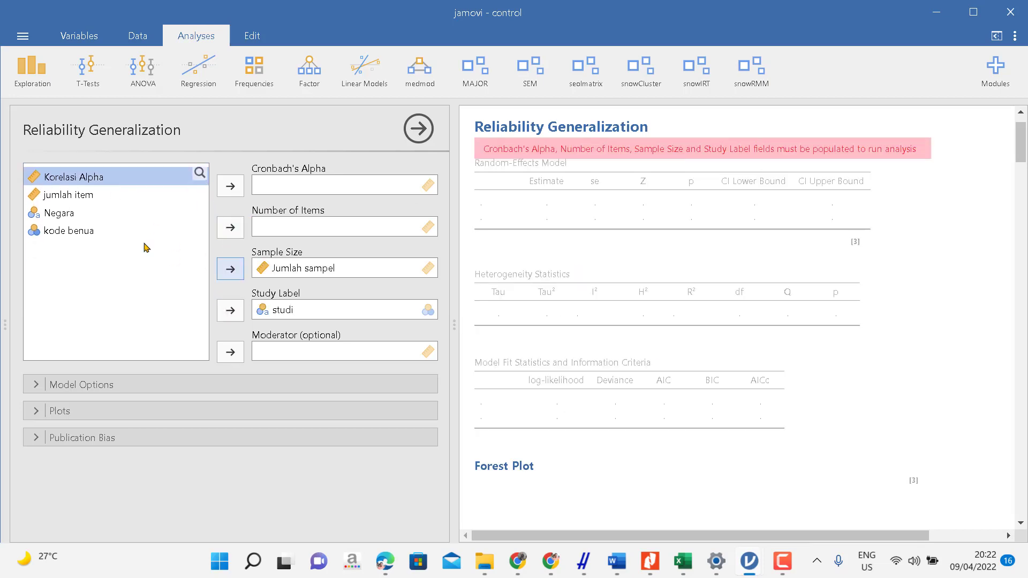
Assign Korelasi Alpha as Cronbach's Alpha and jumlah item as the number of items, and expand the model options
left_click(230, 185)
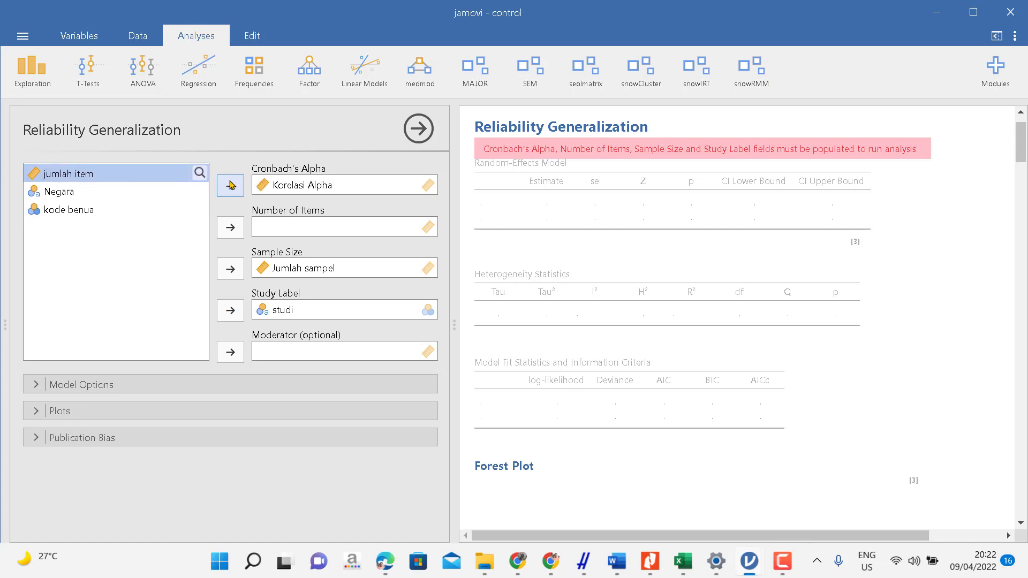
left_click(231, 227)
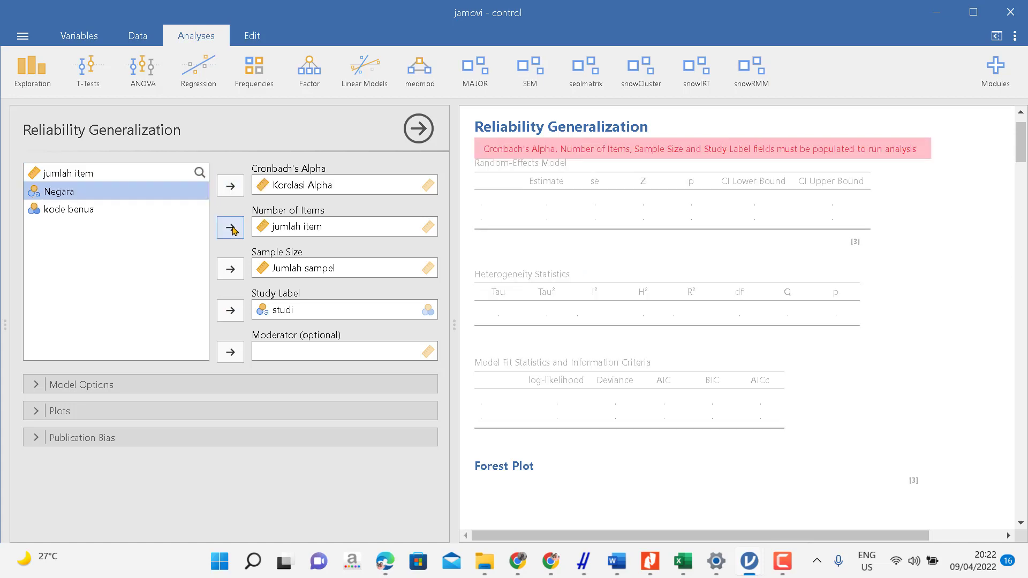
left_click(39, 386)
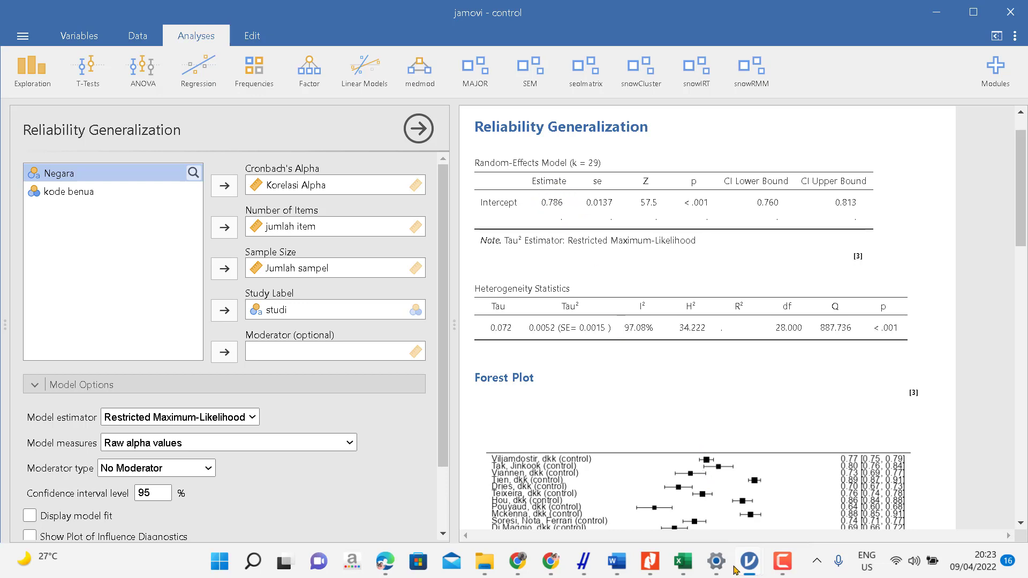
Compare the random-effects estimates in the confidence and concern windows with those of control, and return to the control window
mouse_move(745, 560)
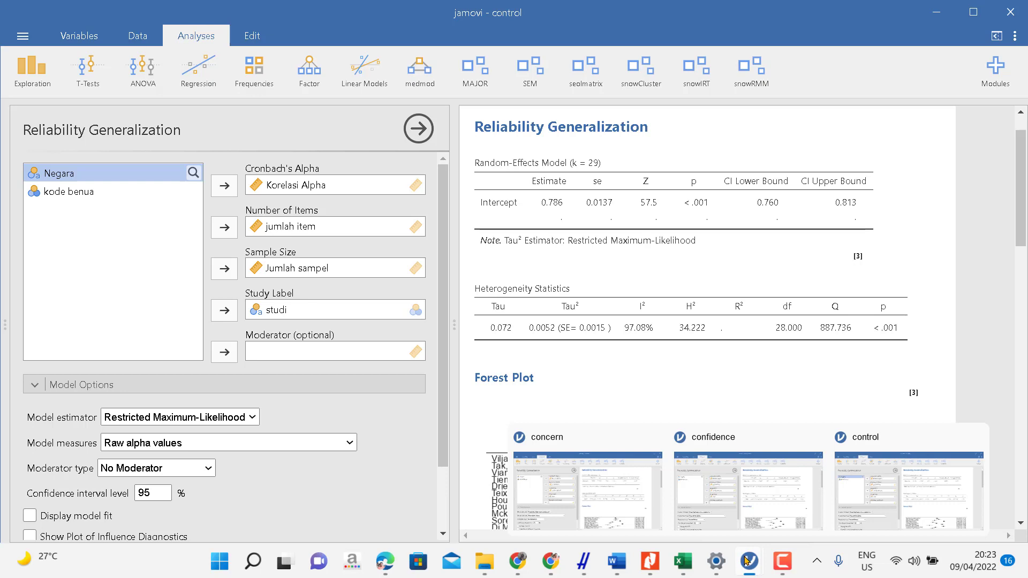
left_click(745, 488)
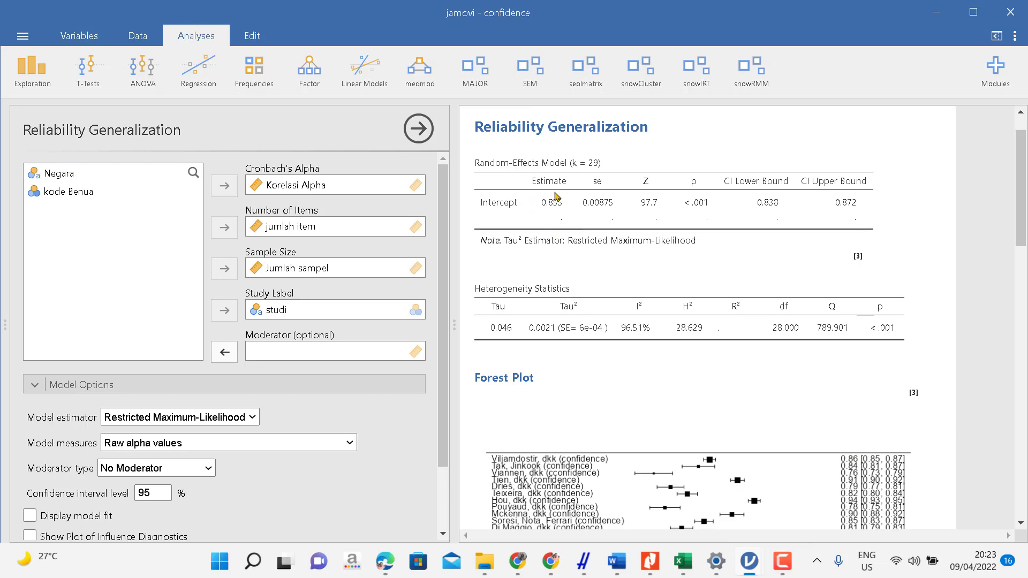
mouse_move(751, 561)
left_click(577, 511)
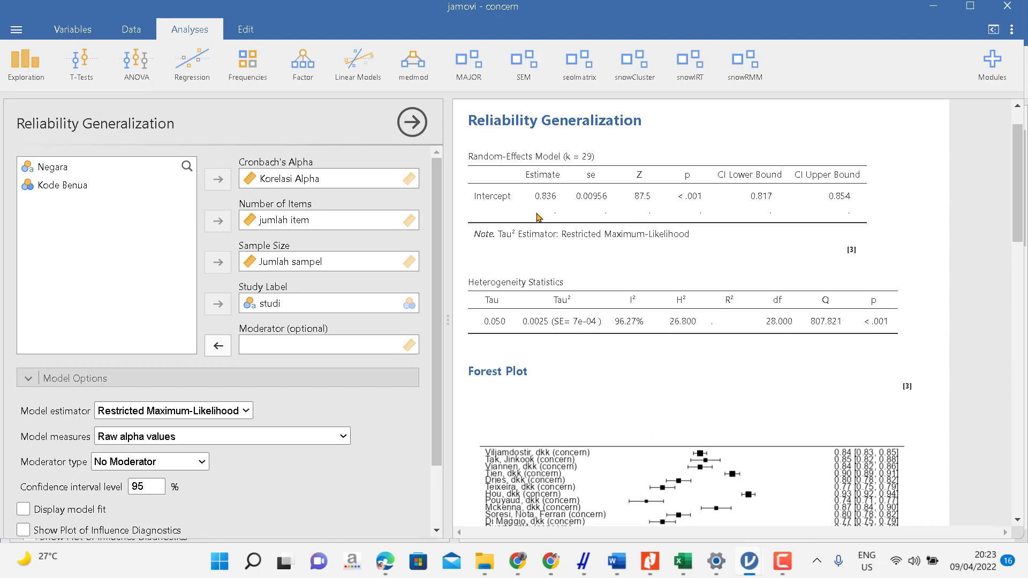
mouse_move(743, 567)
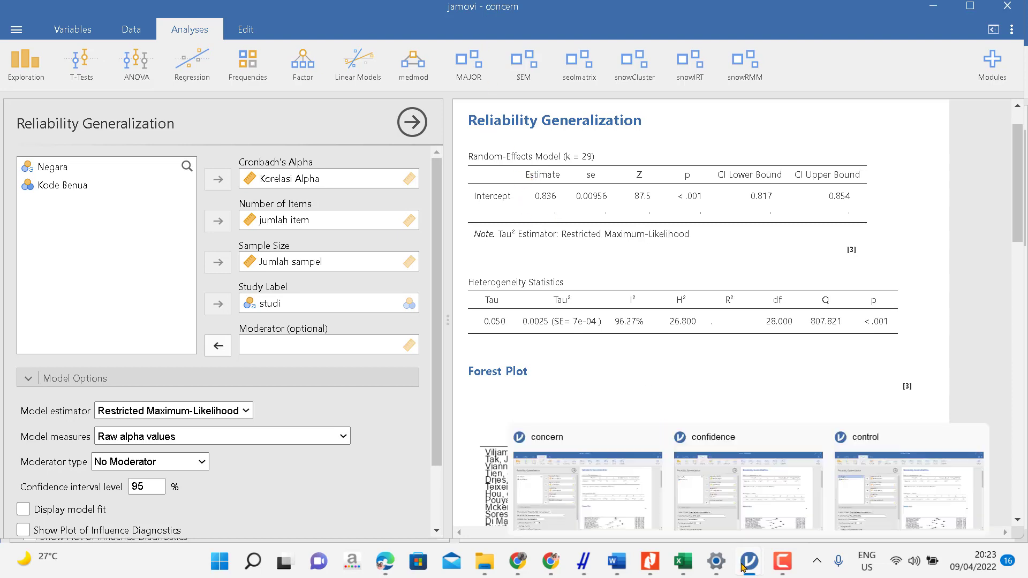
left_click(885, 477)
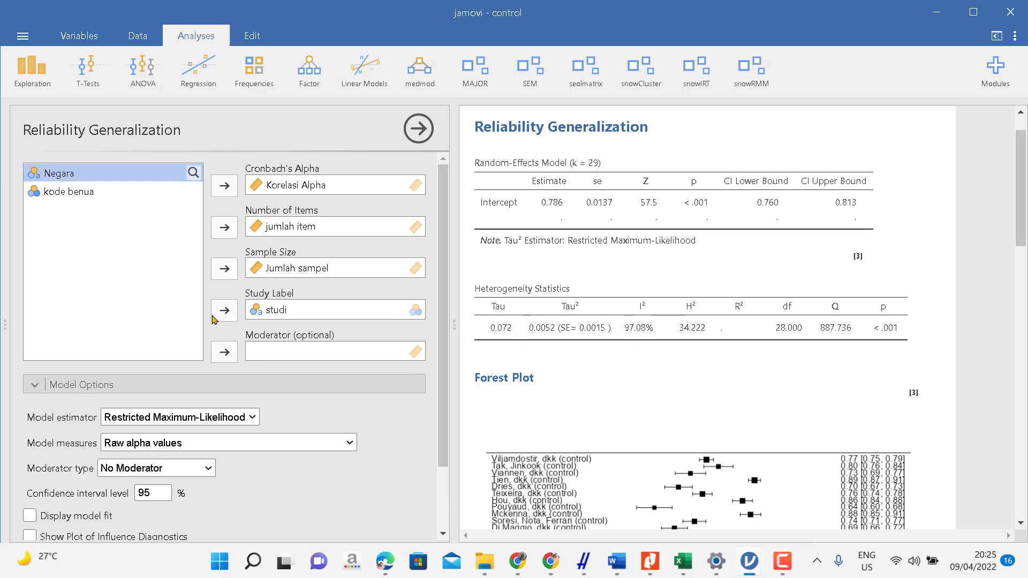
Set the control analysis's moderator type to Categorical moderator and assign kode benua as the moderator variable
left_click(189, 469)
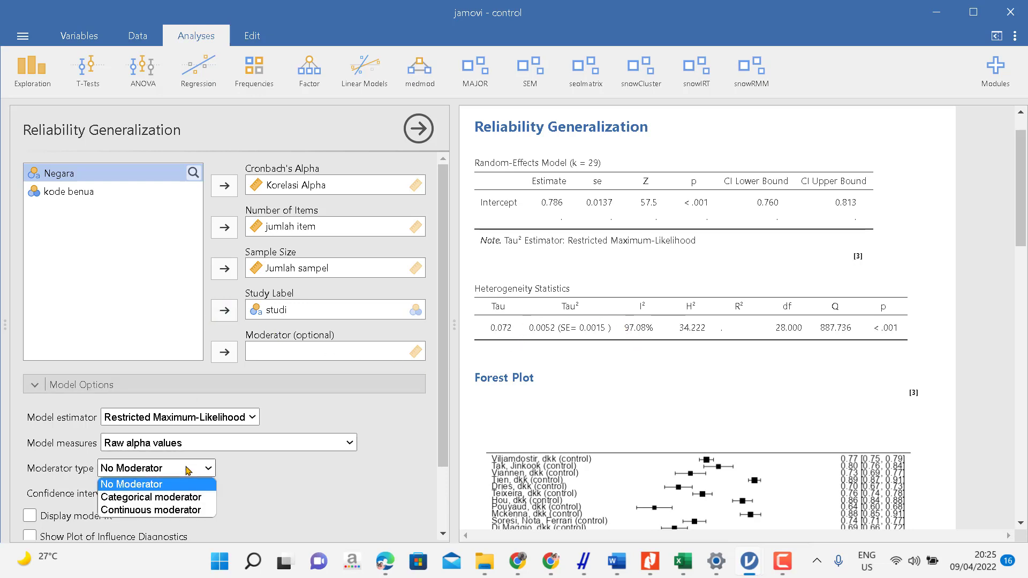
left_click(174, 503)
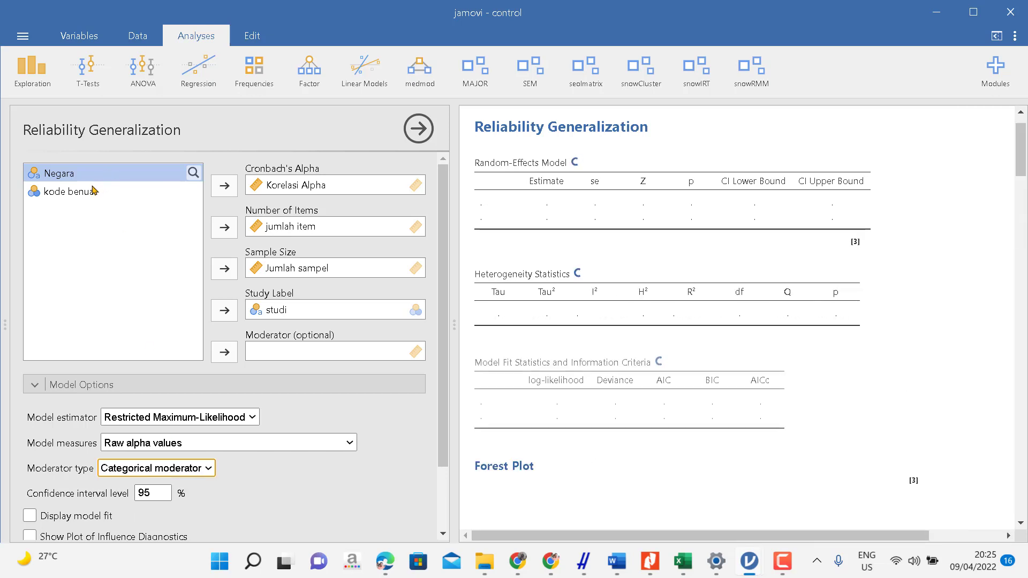
left_click(91, 193)
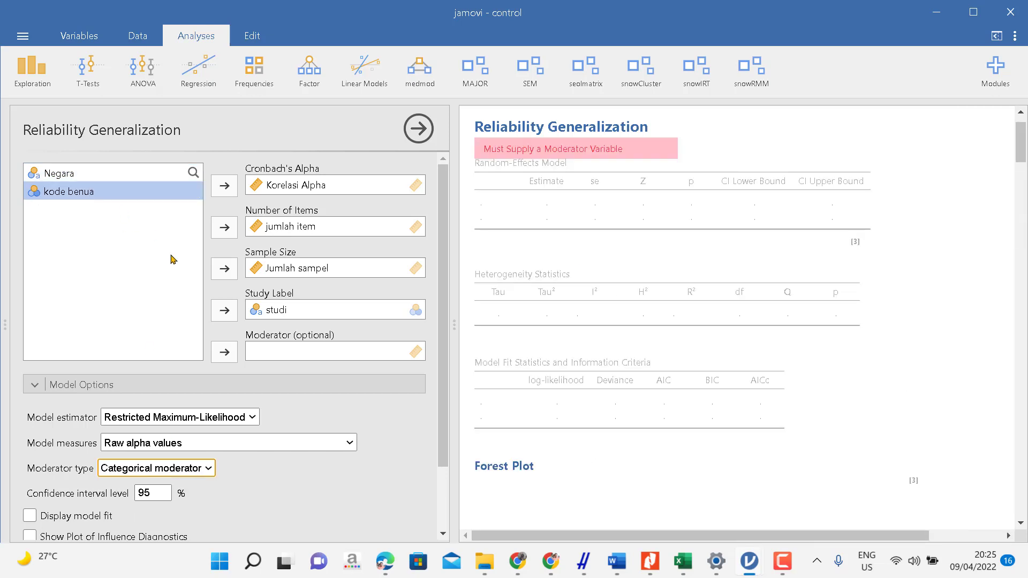
left_click(224, 352)
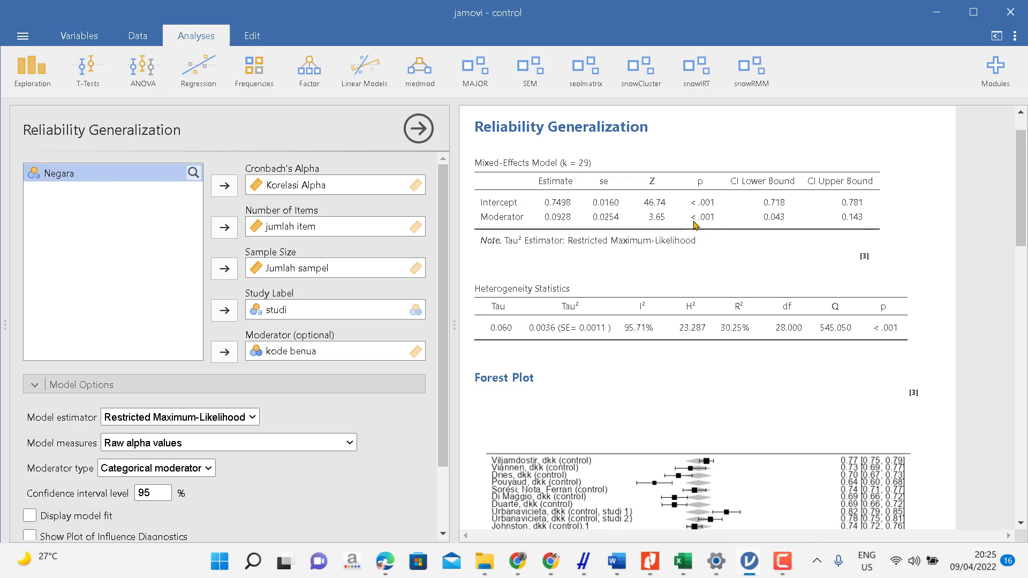
Remove kode benua from the moderator variable of the control analysis and set the moderator type back to No Moderator
left_click(284, 354)
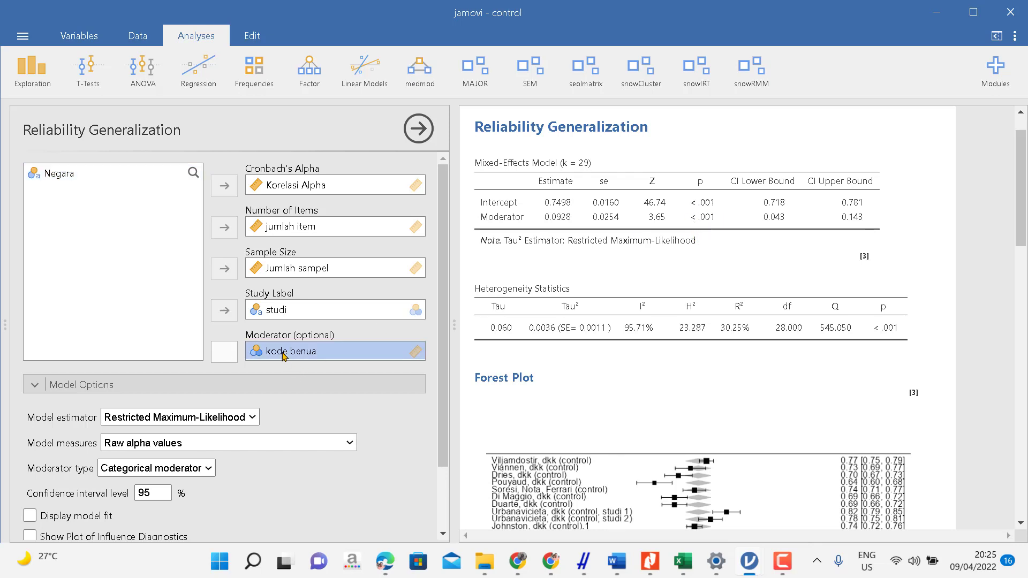
left_click(222, 353)
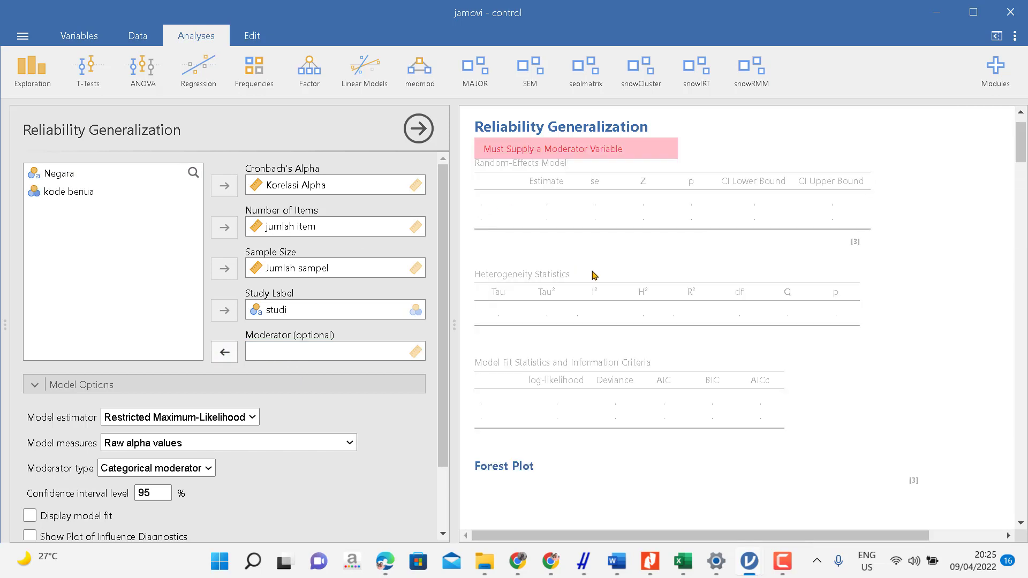
left_click(187, 470)
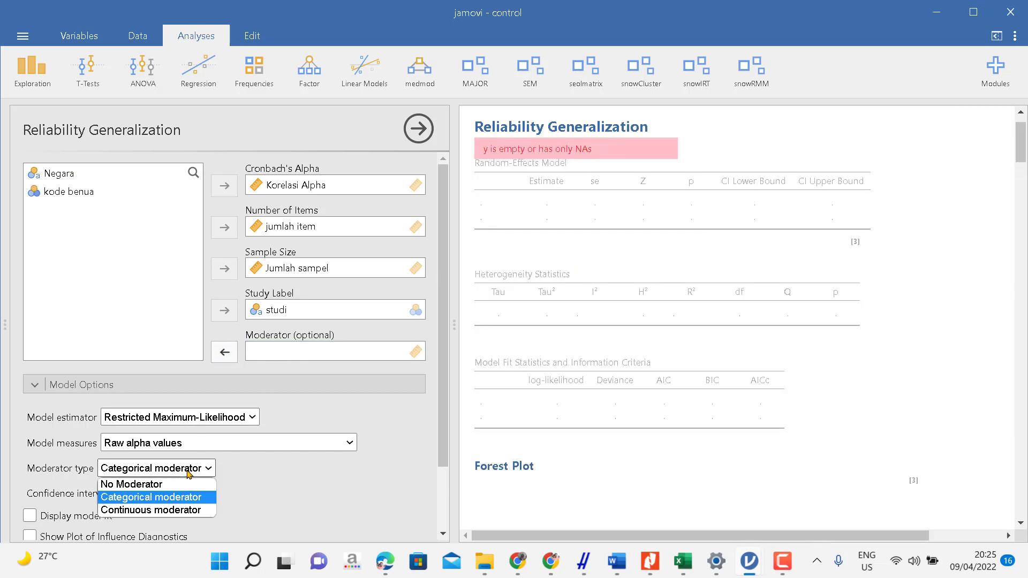
left_click(171, 486)
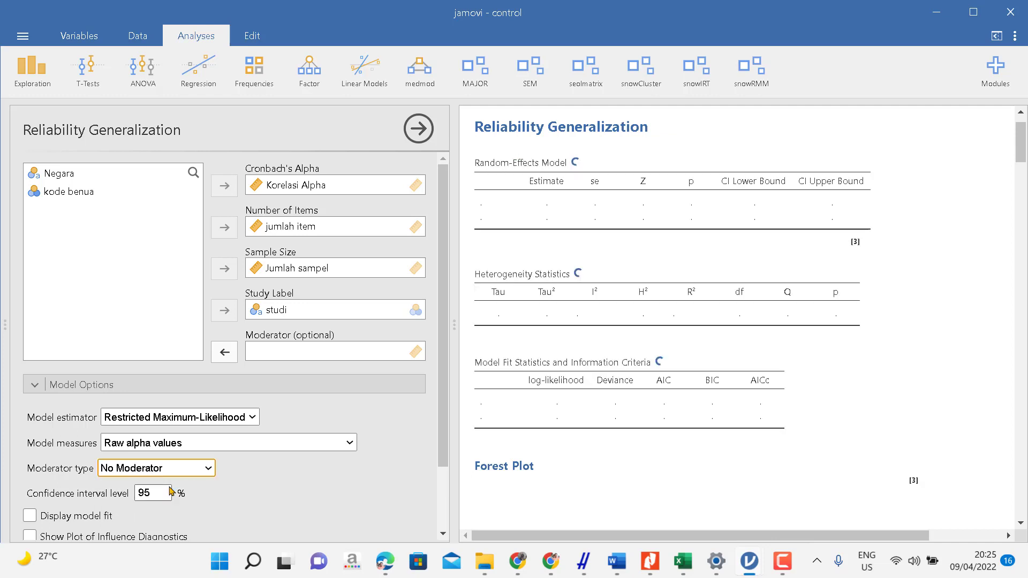
Open the curiosity Excel file as a new data set
left_click(24, 39)
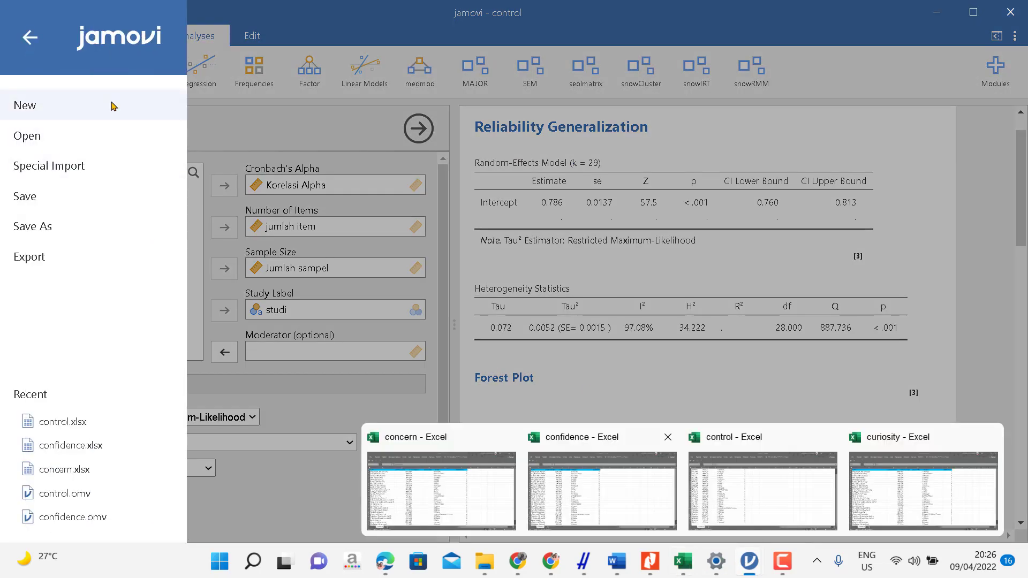
left_click(305, 26)
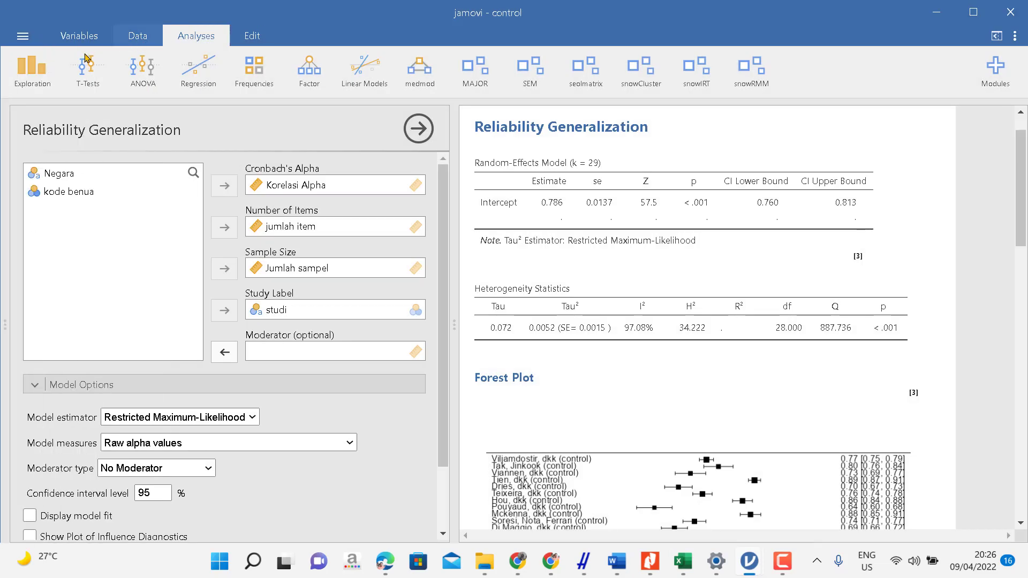
left_click(20, 36)
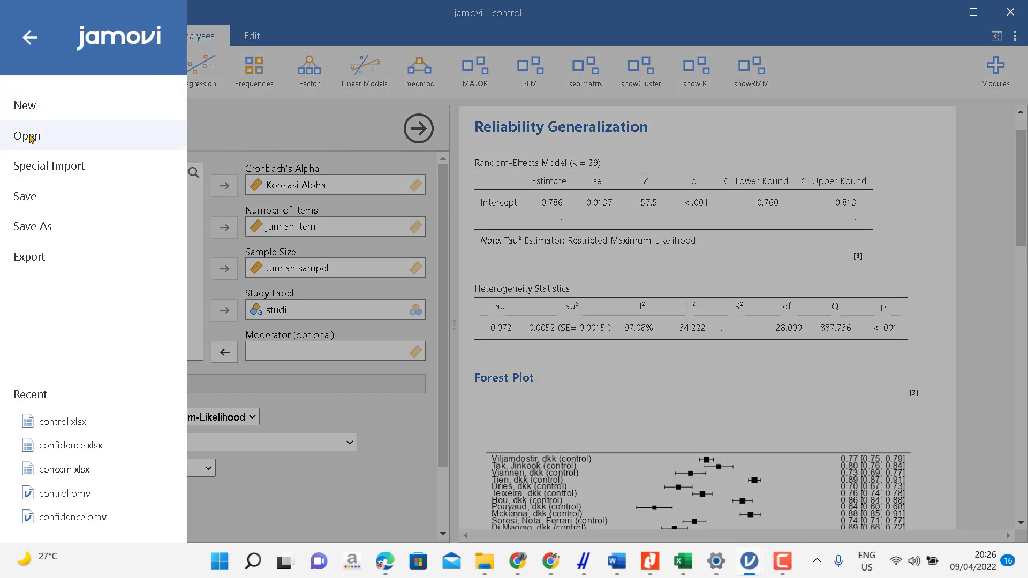
left_click(107, 146)
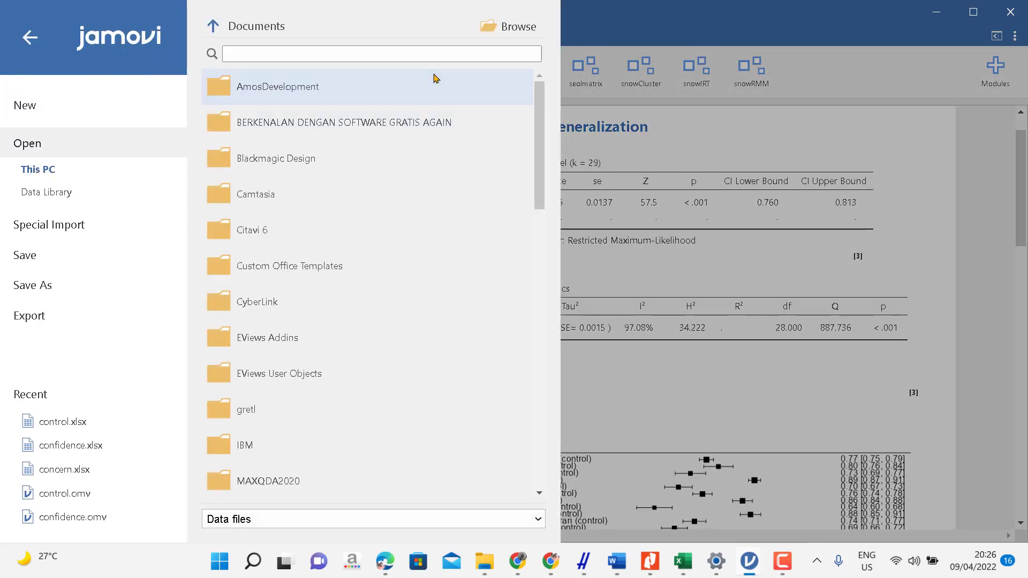
left_click(506, 27)
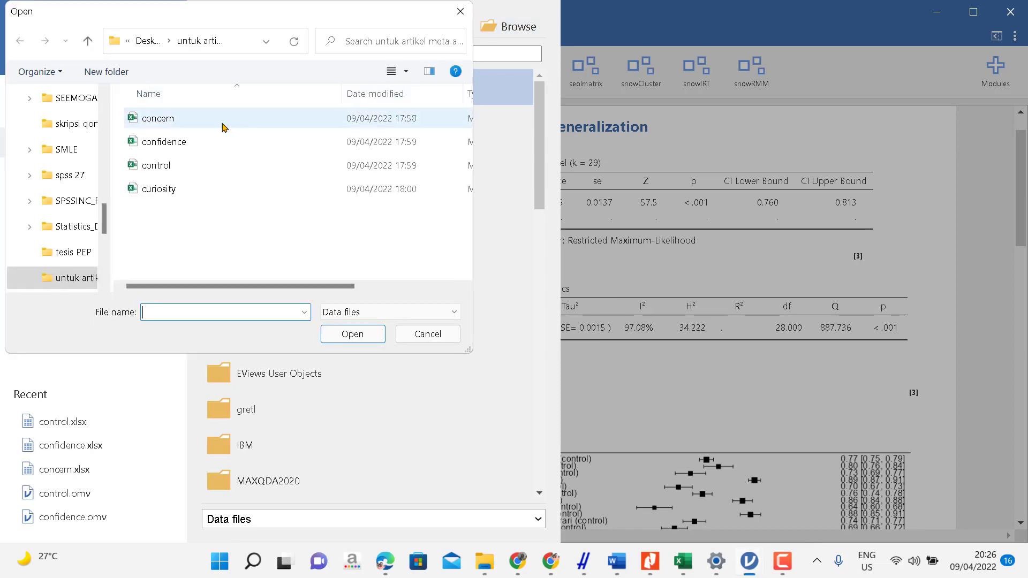
left_click(168, 192)
left_click(366, 336)
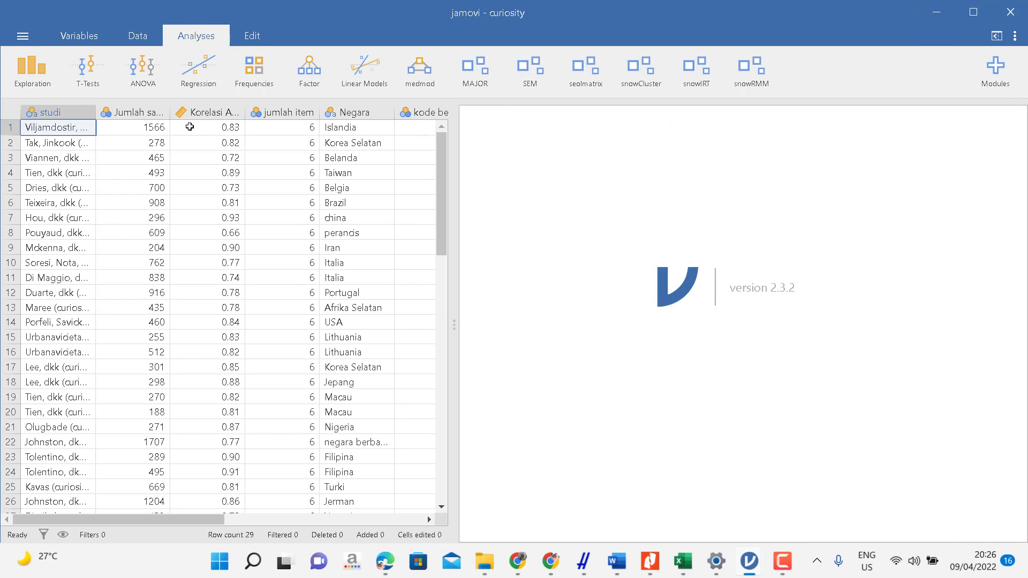
Set the measure type of the Jumlah sampel variable in the curiosity data to Continuous
left_click(127, 122)
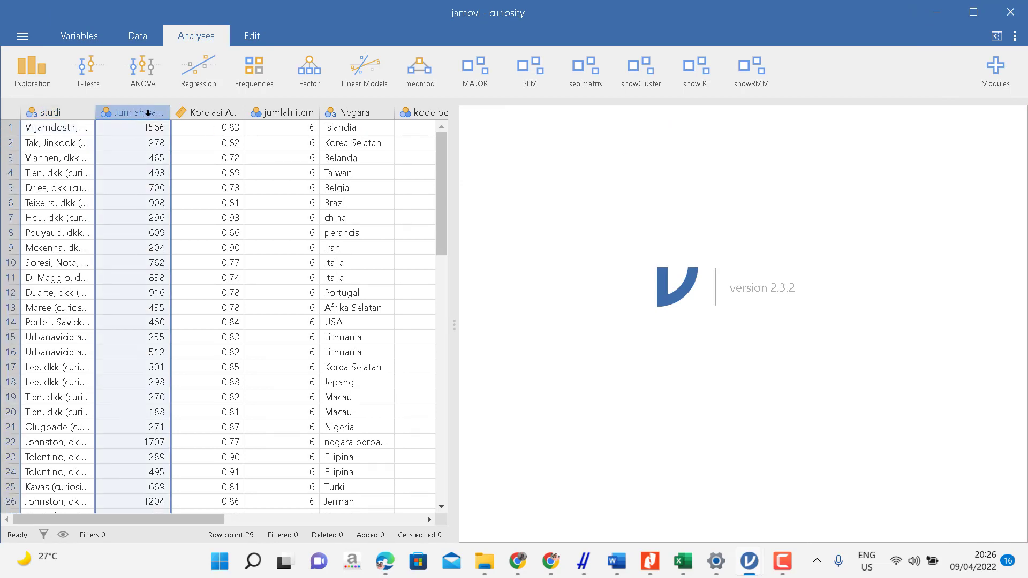
double_click(148, 113)
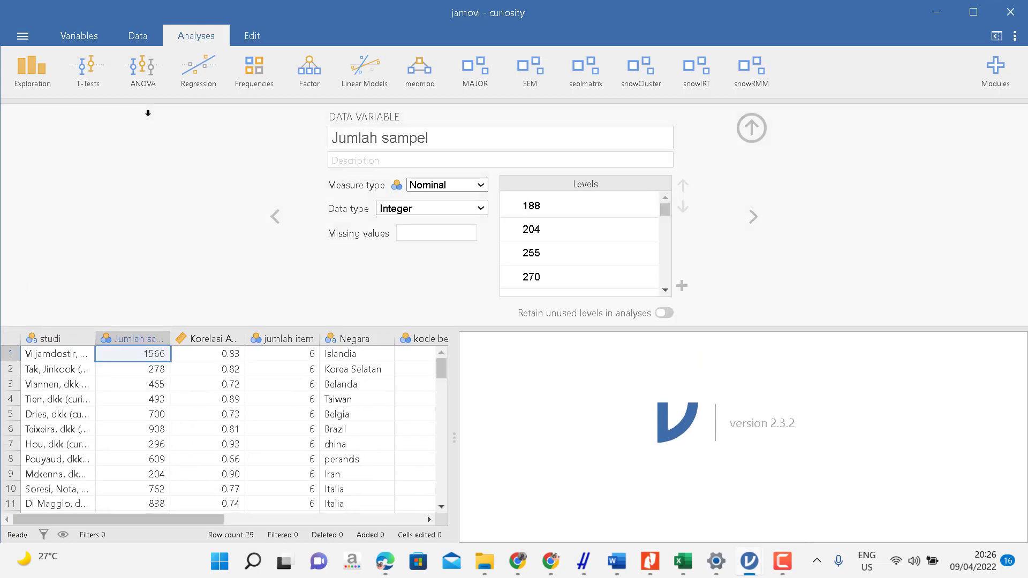
left_click(486, 185)
left_click(465, 256)
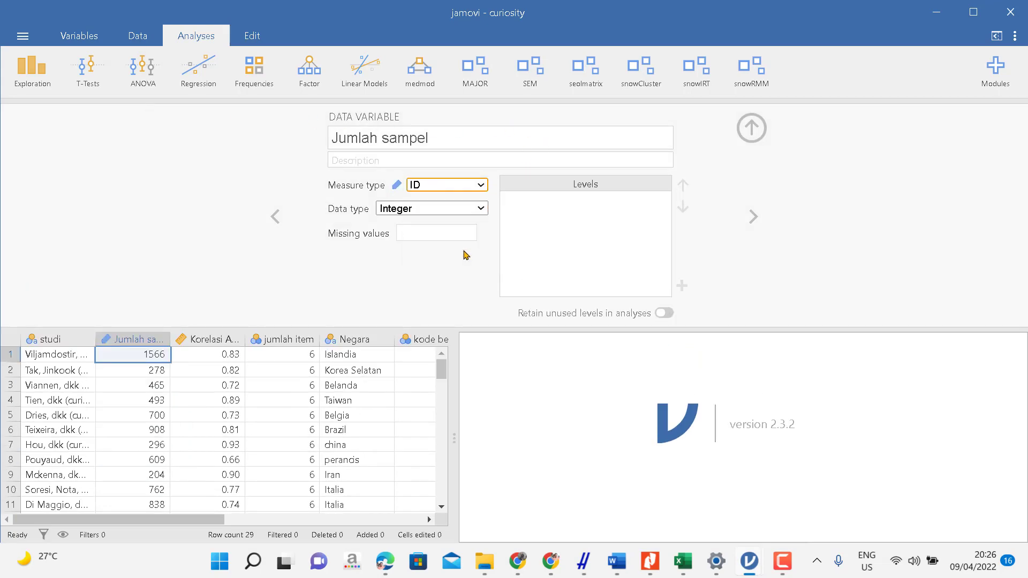
left_click(478, 184)
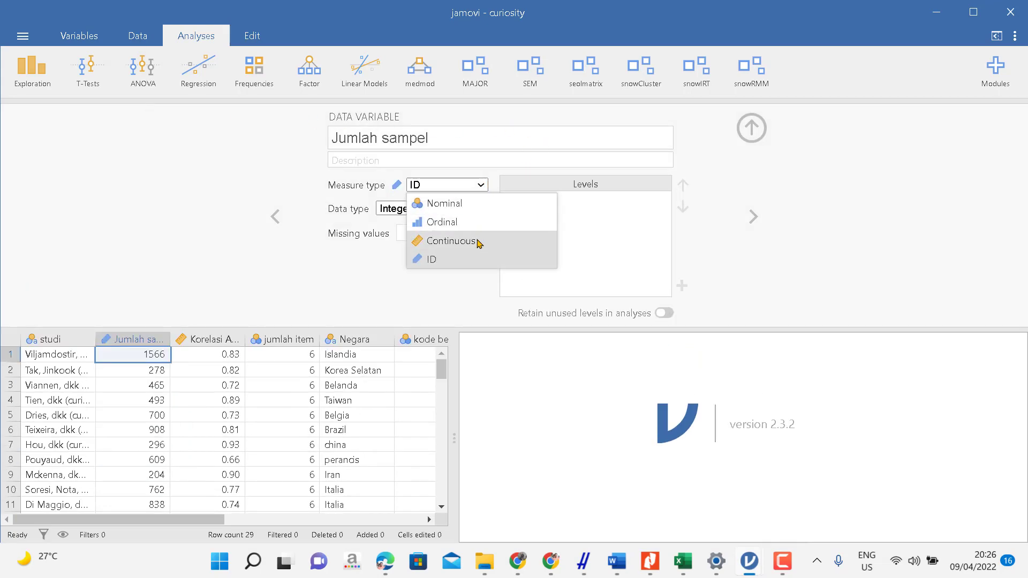
left_click(478, 240)
Set the measure type of the jumlah item variable in the curiosity data to Continuous and close the variable editor
left_click(282, 339)
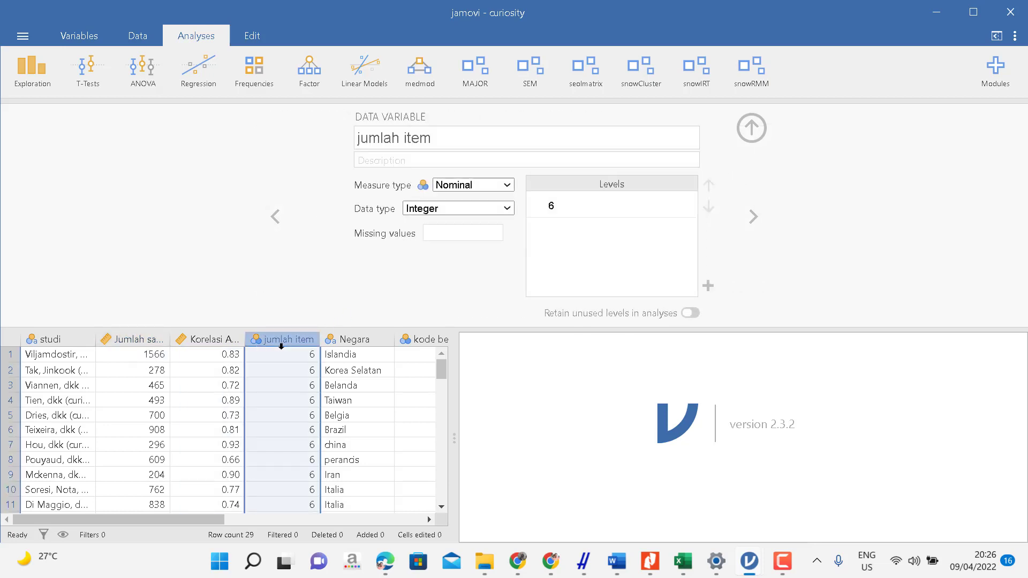
left_click(475, 186)
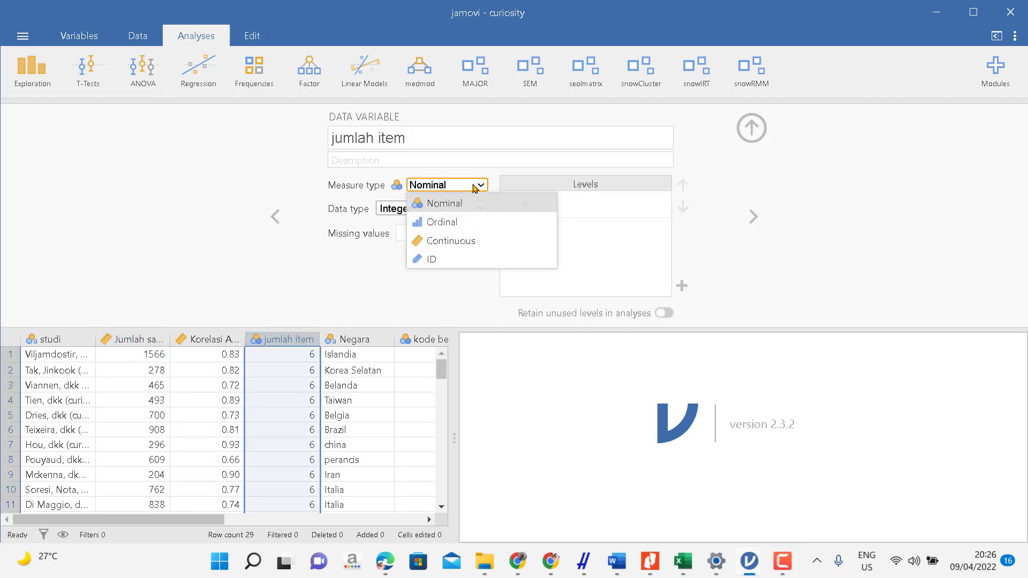
left_click(466, 241)
left_click(751, 128)
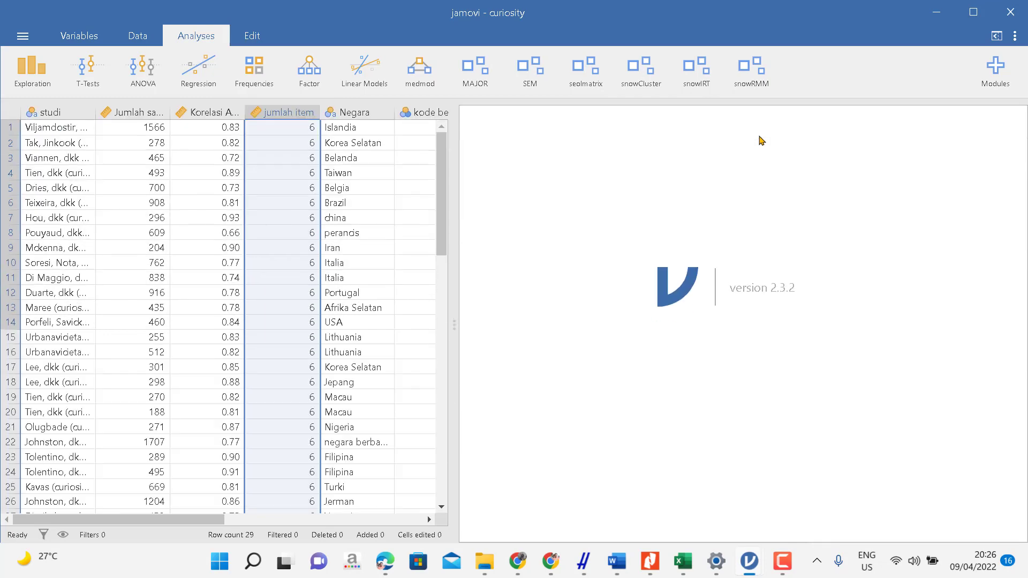
Start a Reliability Generalization on the curiosity data with studi as study label and Jumlah sampel as sample size
left_click(488, 81)
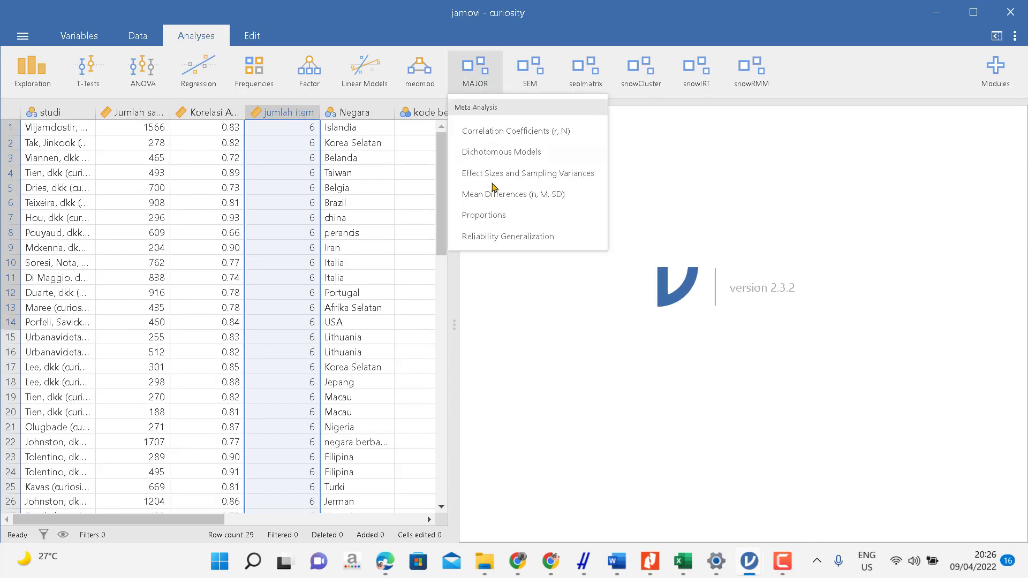
left_click(502, 237)
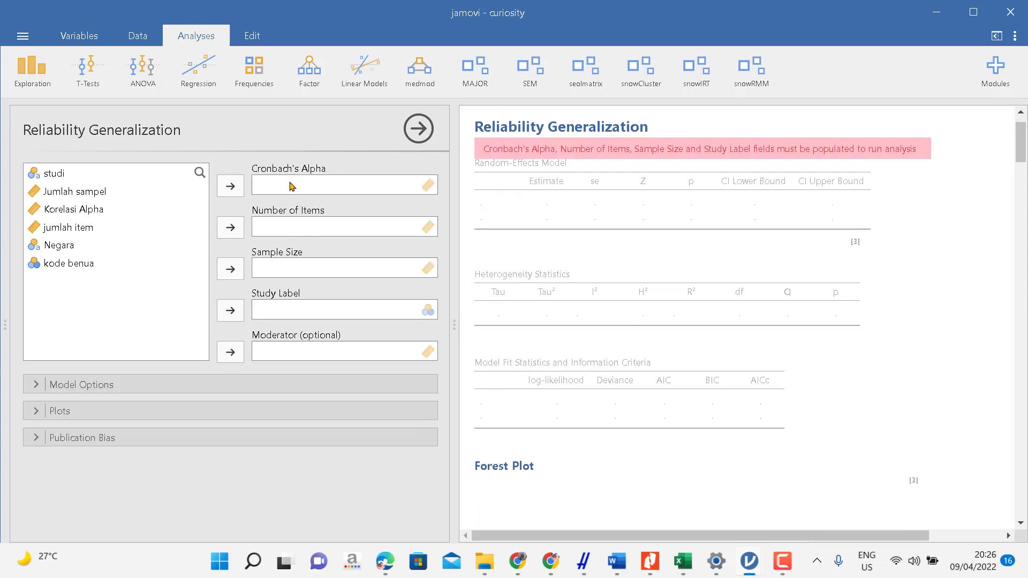
left_click(50, 180)
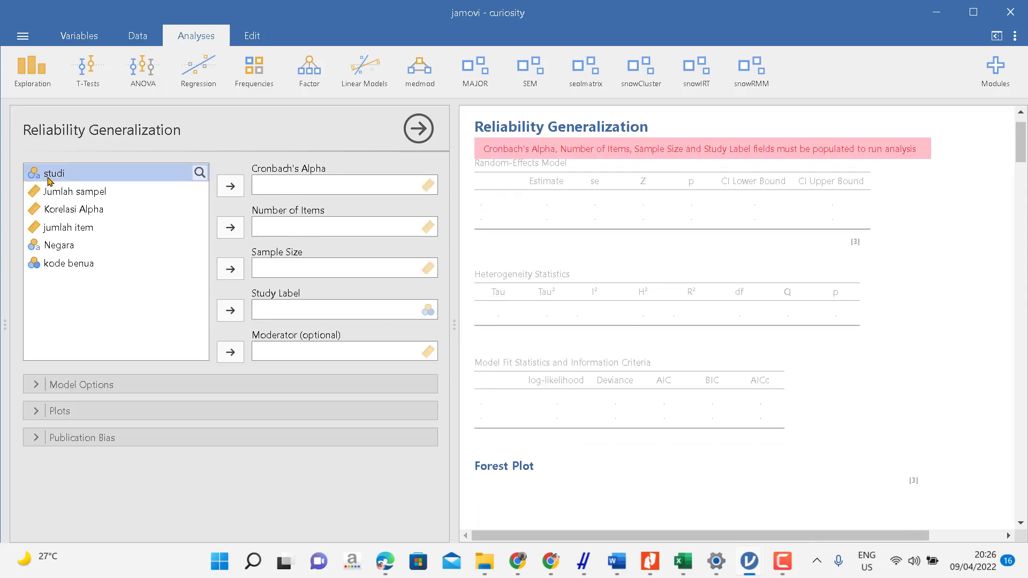
left_click(231, 309)
left_click(47, 172)
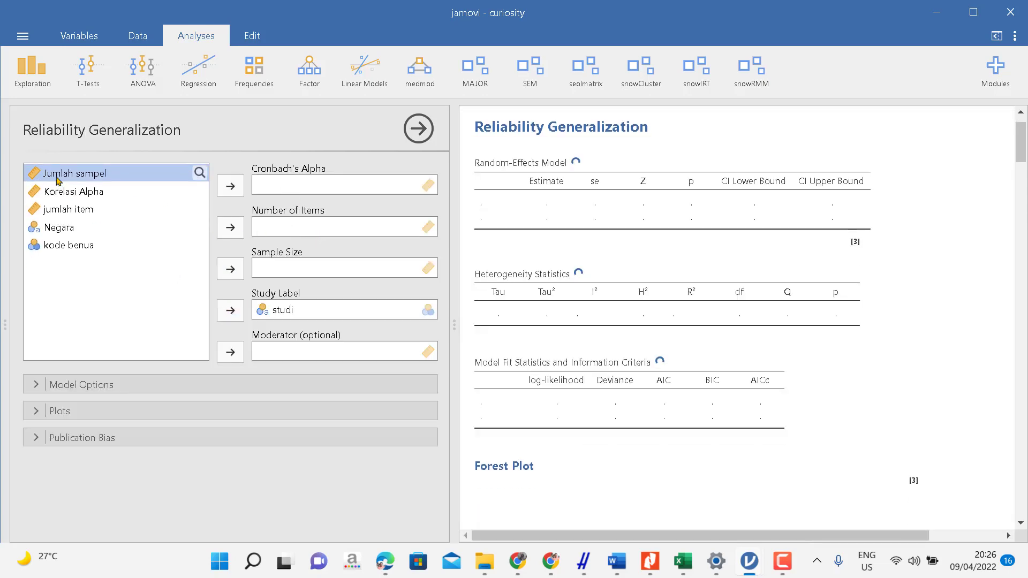
left_click(229, 268)
Assign Korelasi Alpha as Cronbach's alpha and jumlah item as number of items in the curiosity analysis, and expand its model options
left_click(101, 174)
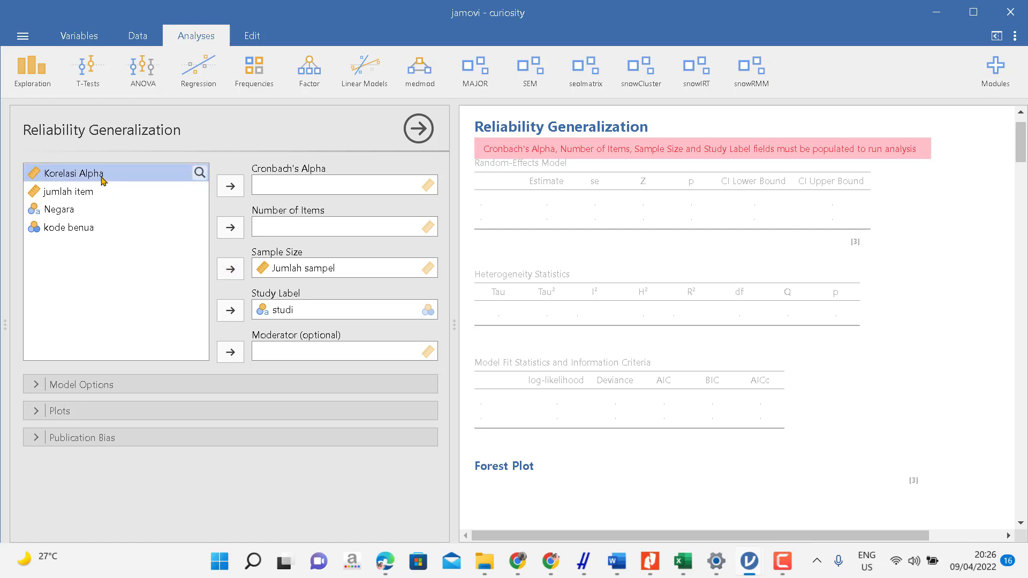
left_click(230, 185)
left_click(92, 177)
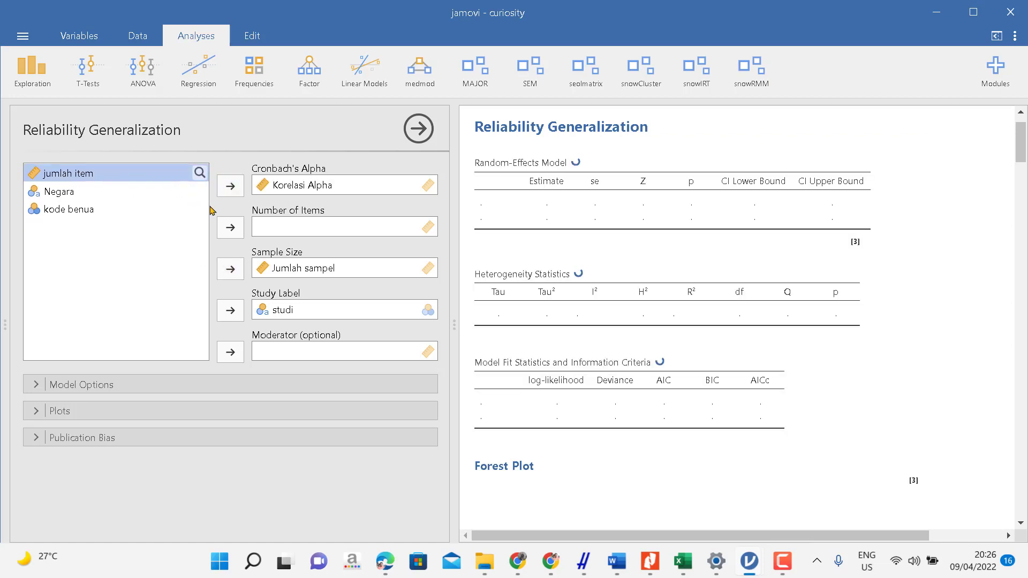
left_click(230, 227)
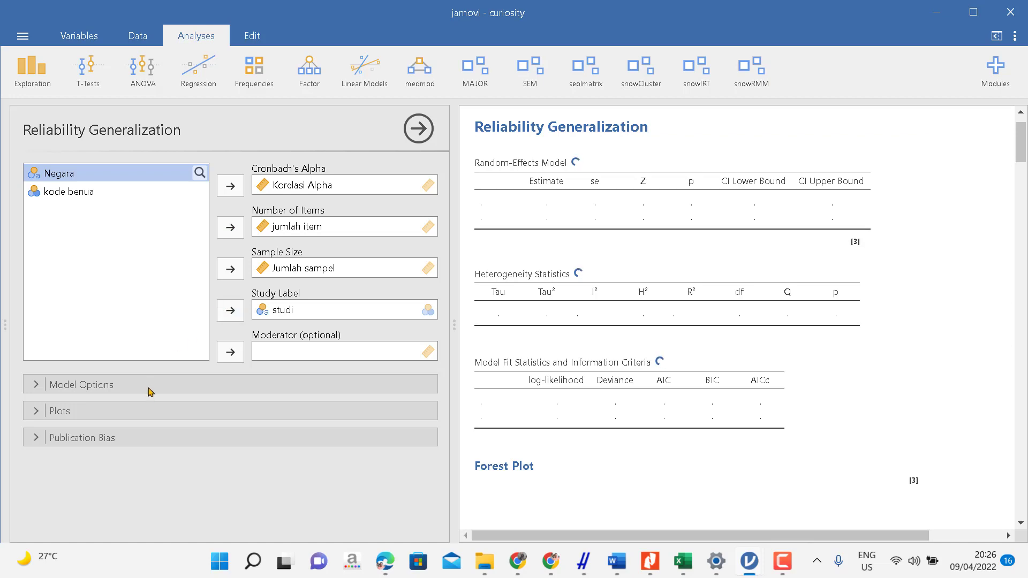
left_click(33, 388)
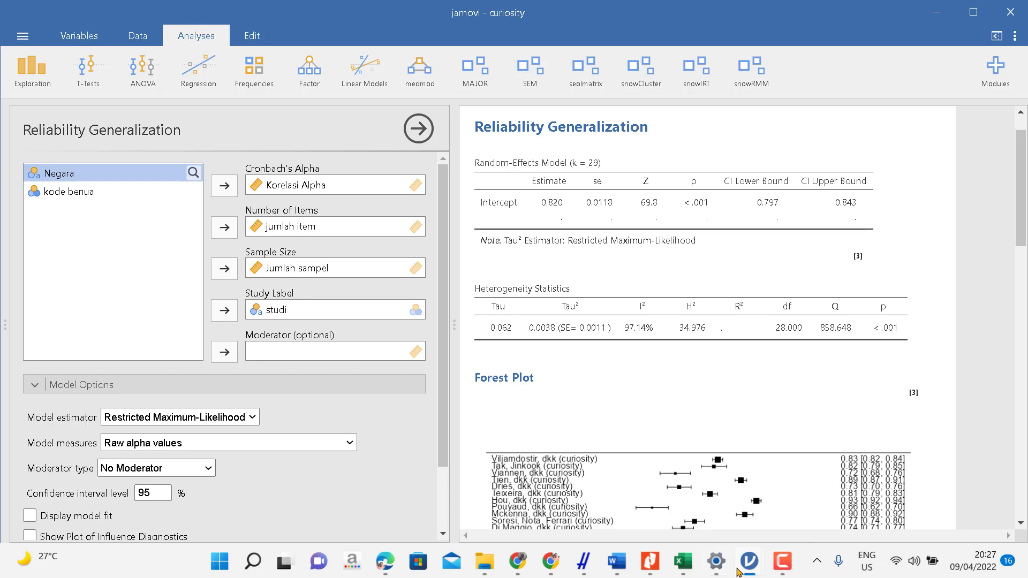
Compare the random-effects estimates of the curiosity analysis with those of the control and confidence analyses
mouse_move(737, 571)
left_click(796, 493)
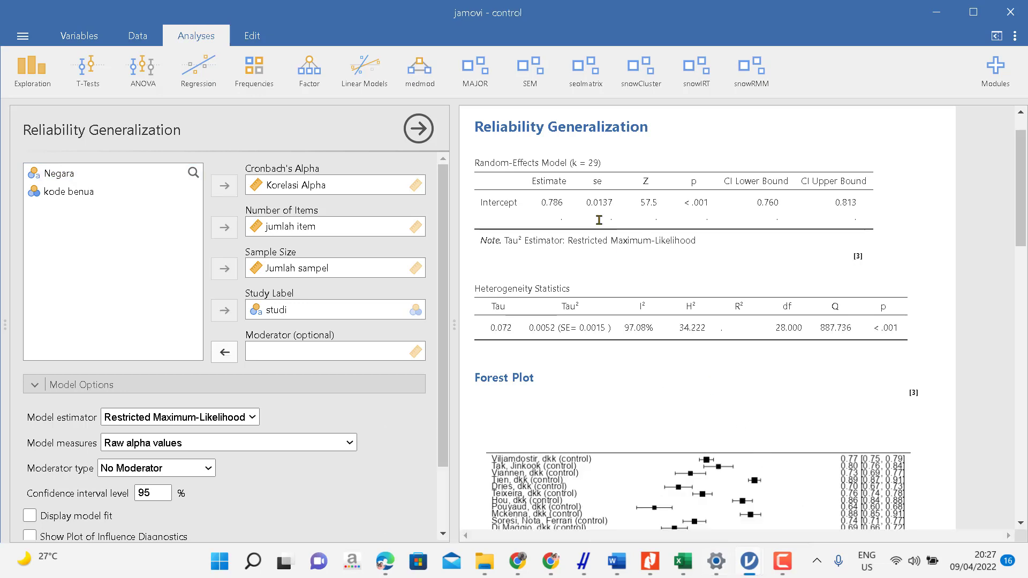
mouse_move(758, 563)
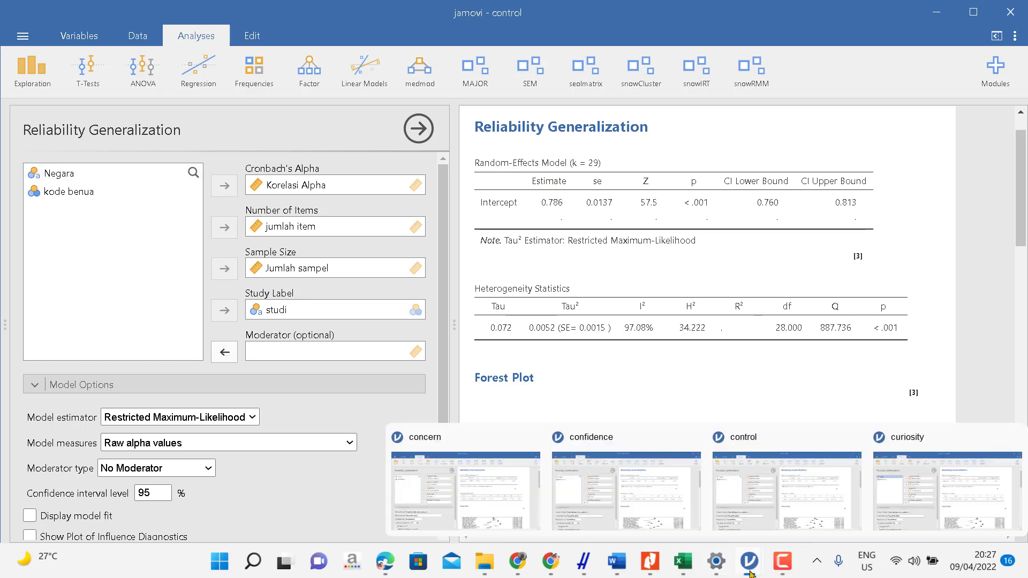
left_click(953, 484)
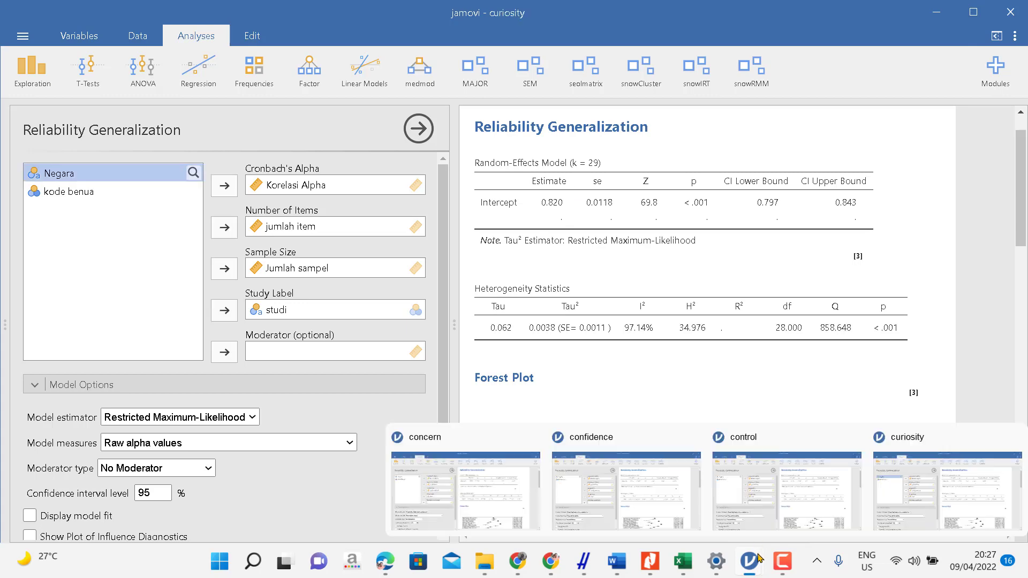
left_click(599, 506)
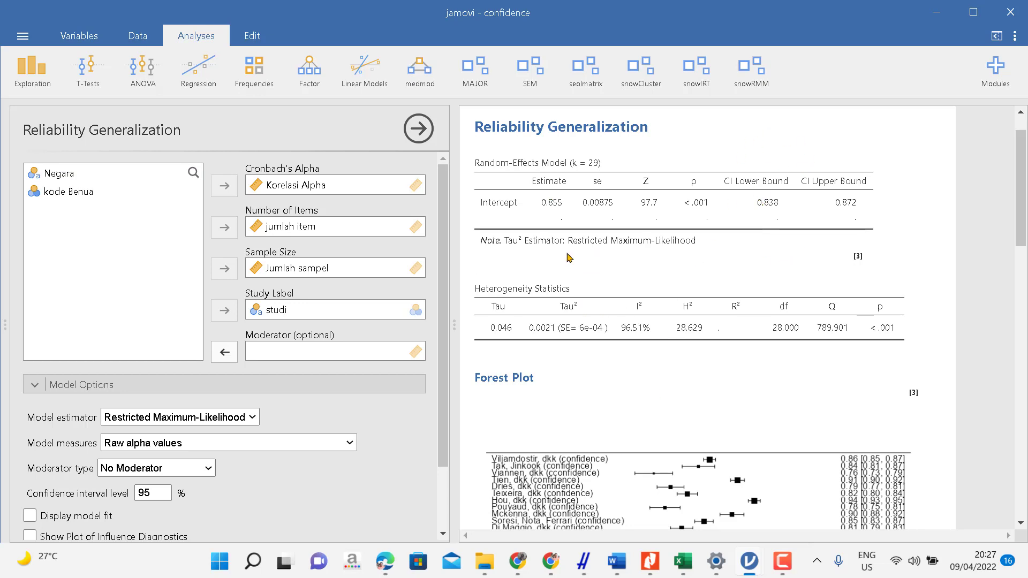
mouse_move(753, 569)
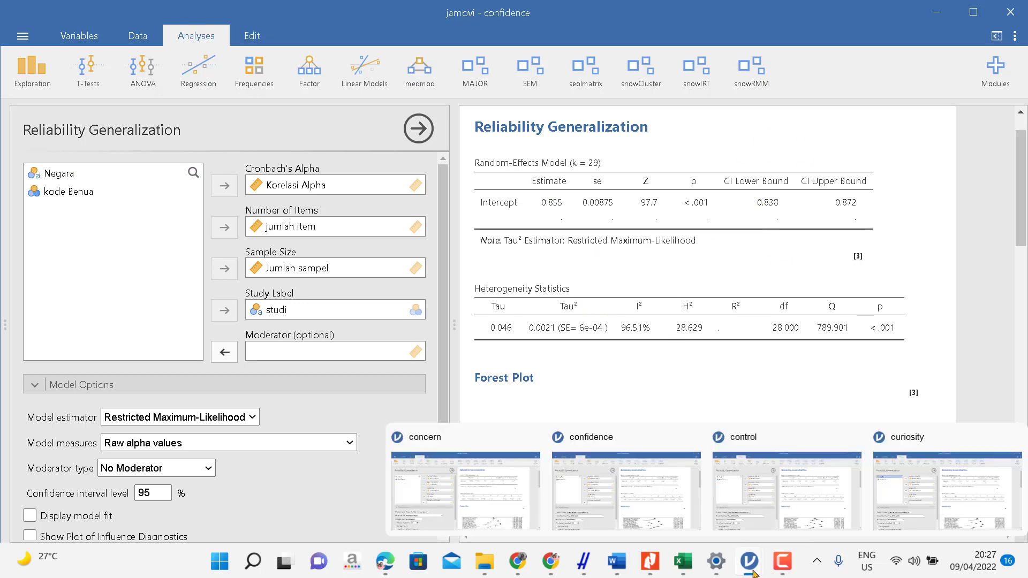
left_click(905, 487)
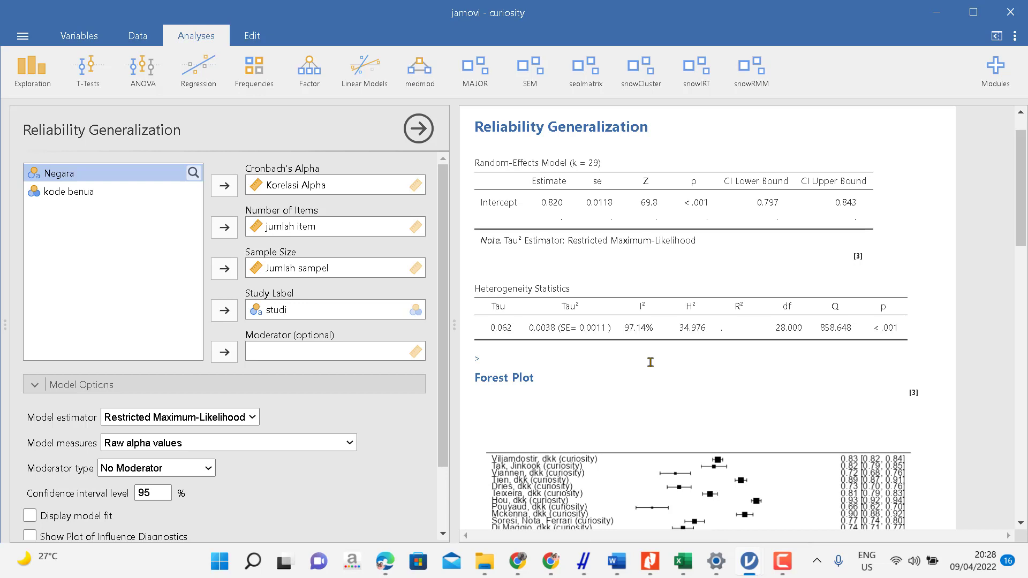
Review the model and heterogeneity tables of control, confidence and concern in turn, and return to the curiosity analysis
mouse_move(752, 566)
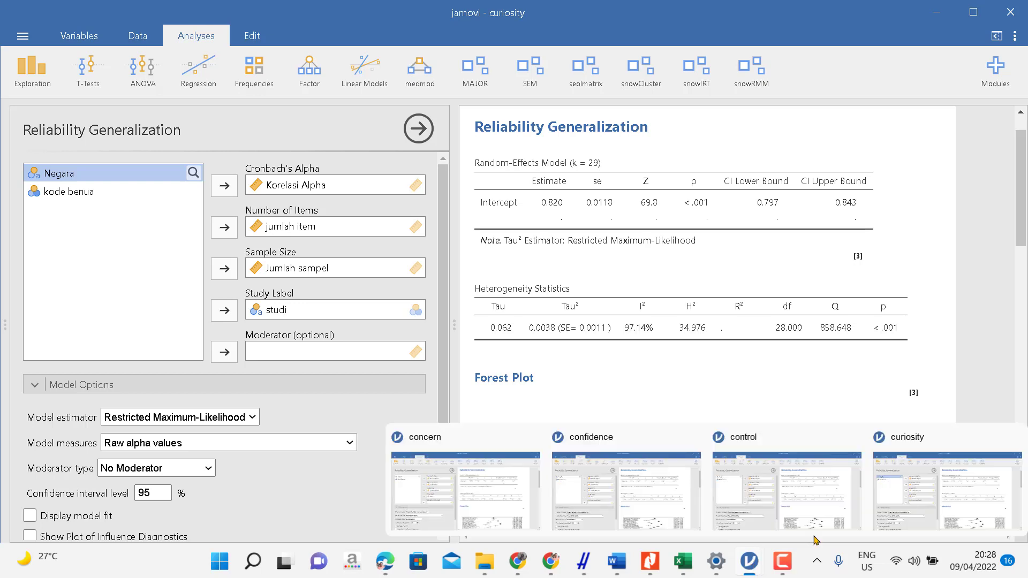
left_click(806, 500)
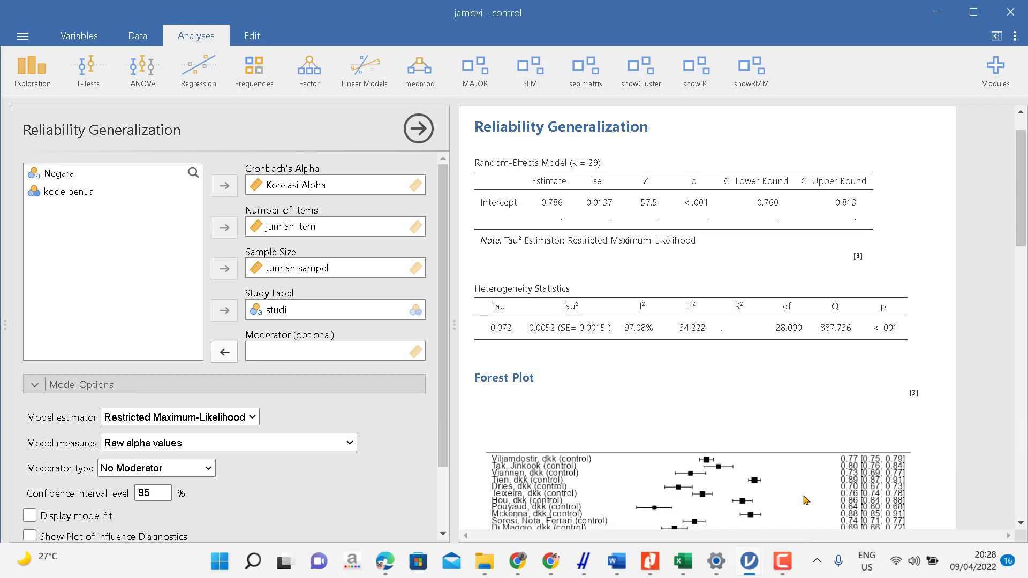
mouse_move(761, 566)
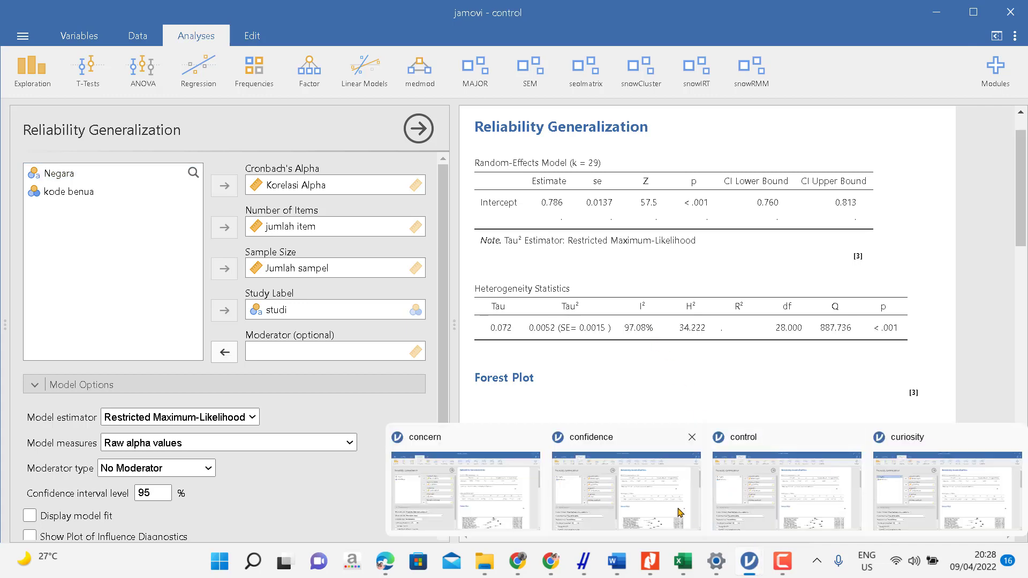
left_click(592, 439)
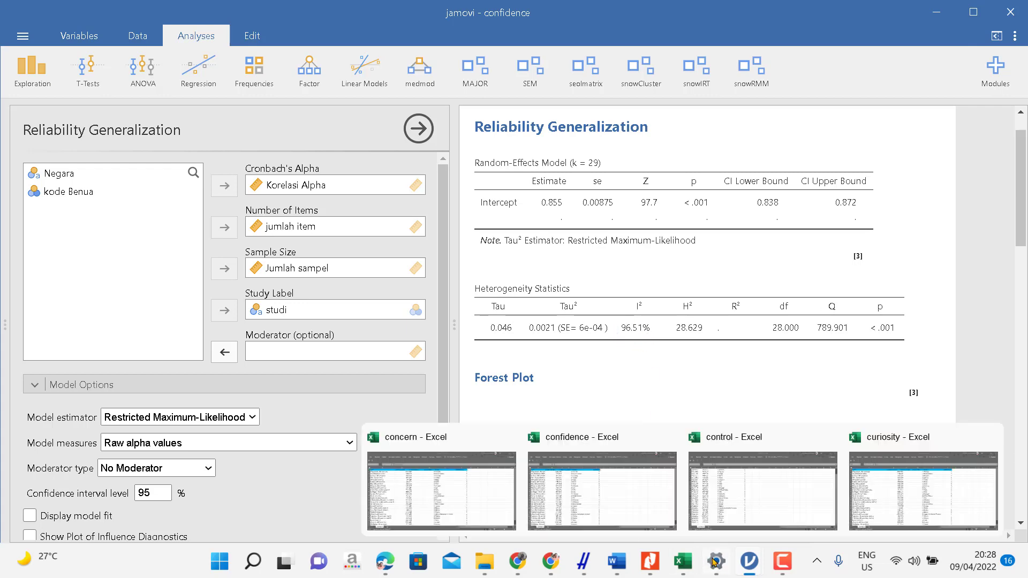
mouse_move(752, 567)
left_click(465, 485)
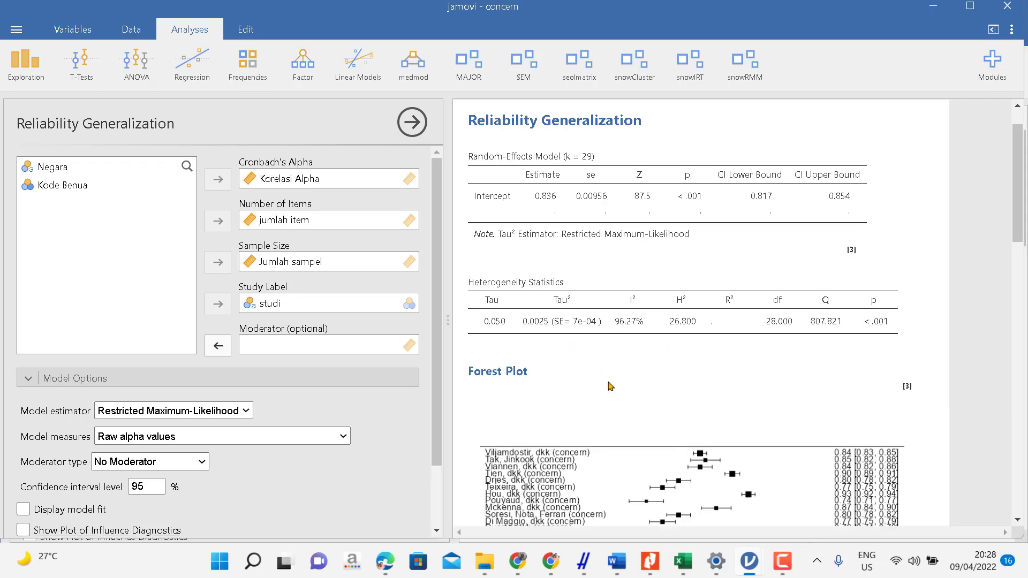
left_click(638, 355)
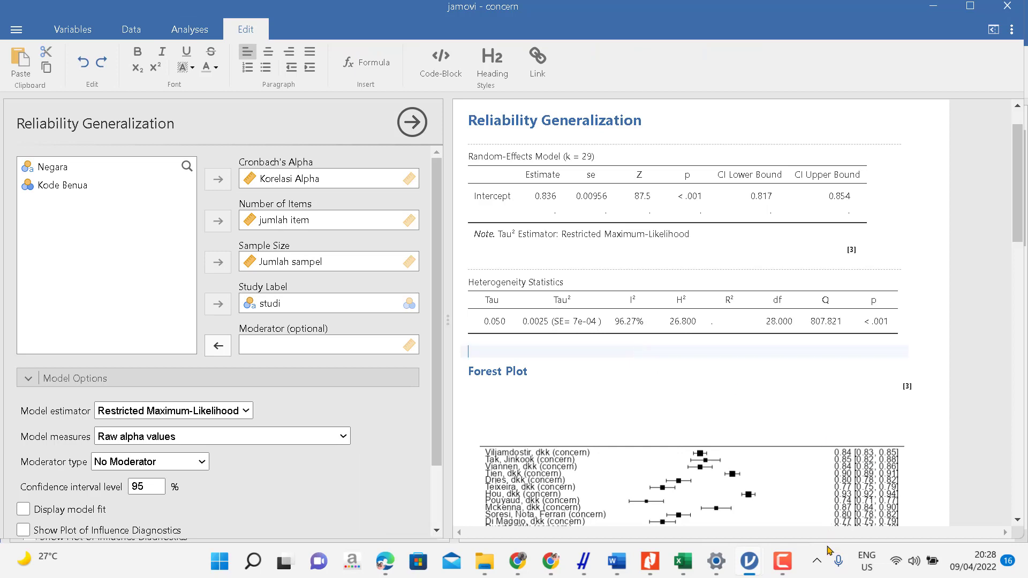
mouse_move(749, 563)
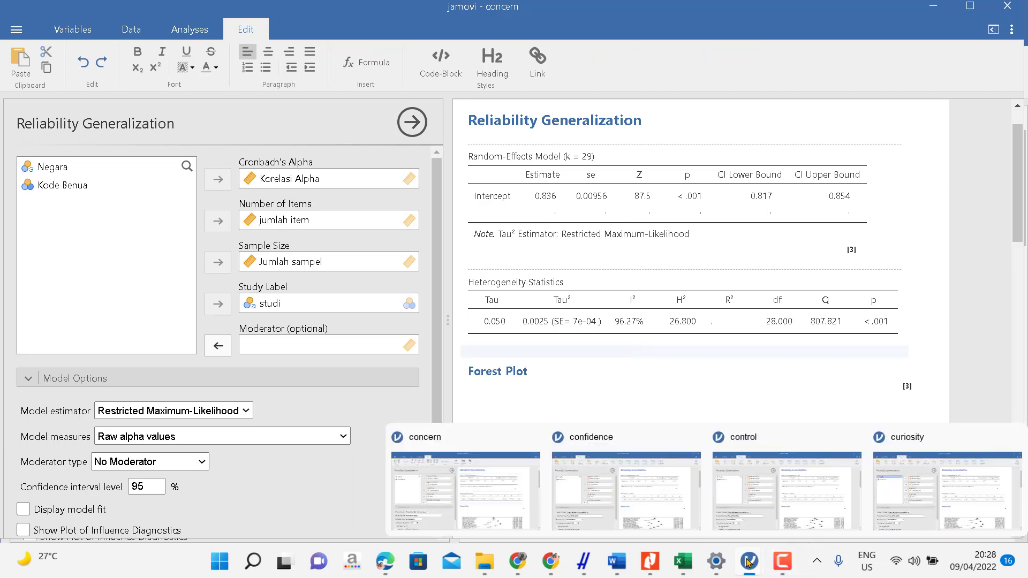
left_click(916, 493)
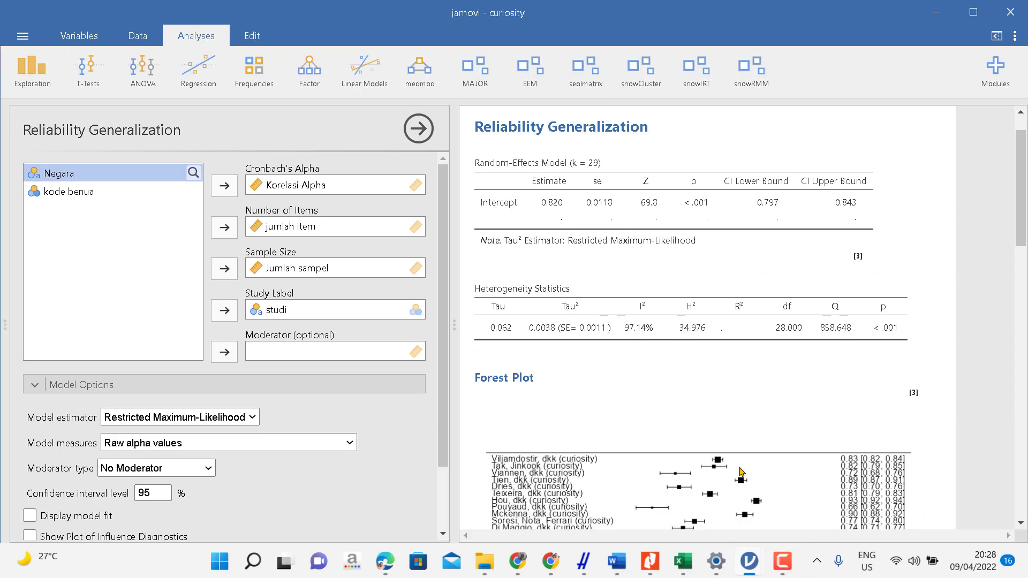
Switch between the control, concern and confidence analyses to compare their reliability estimates and heterogeneity statistics
mouse_move(759, 558)
left_click(620, 429)
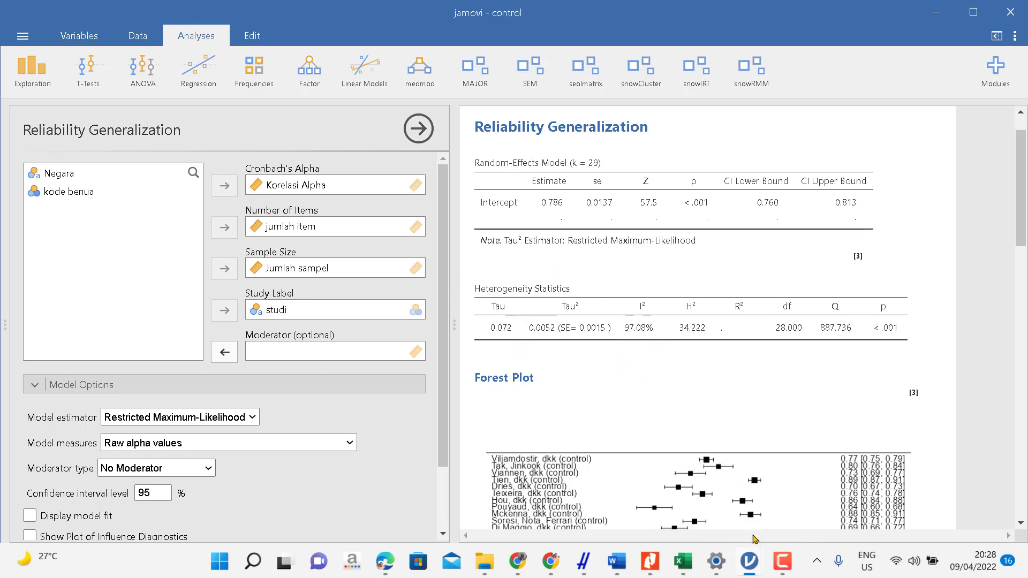
mouse_move(755, 564)
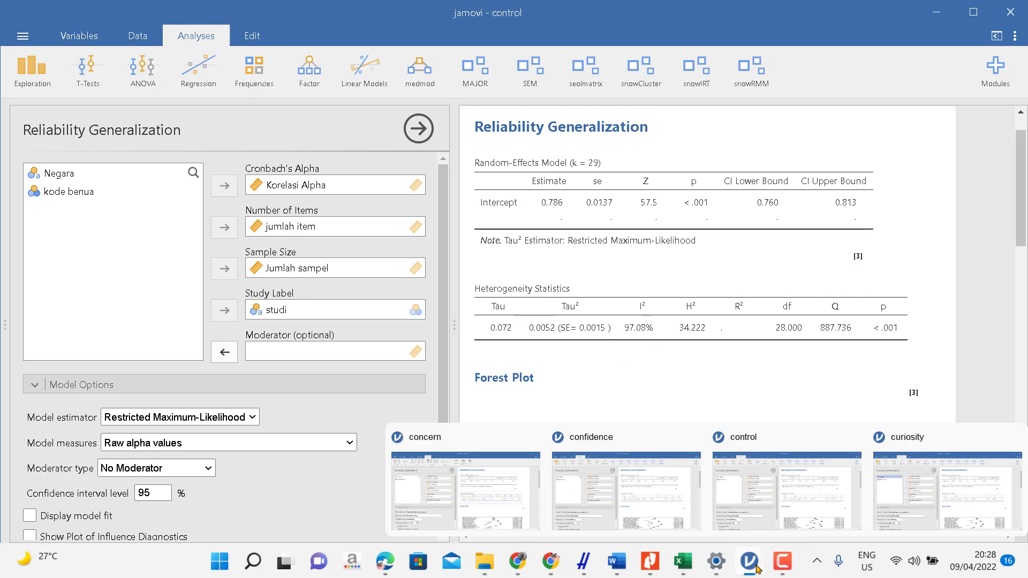
left_click(515, 490)
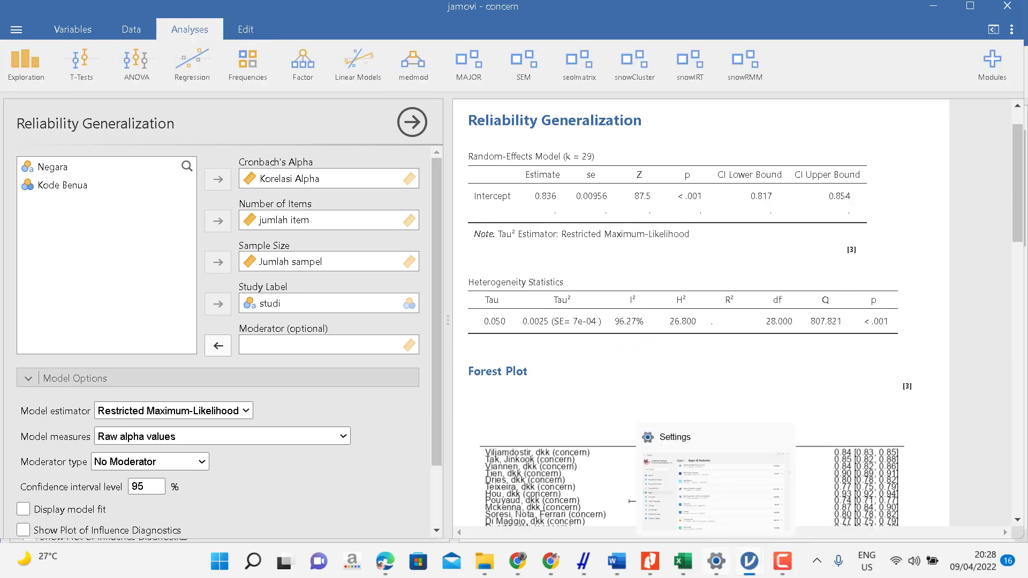
mouse_move(749, 564)
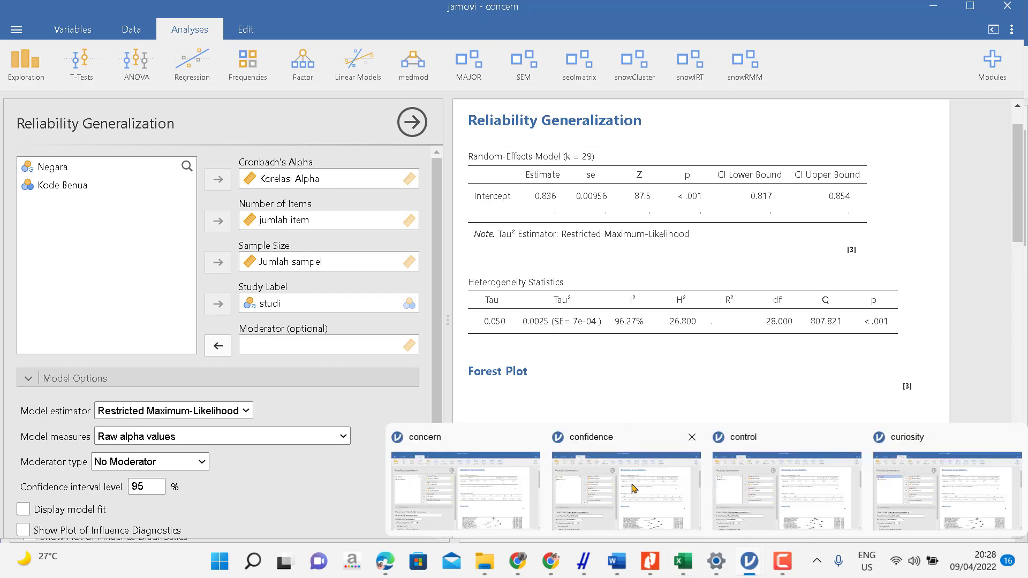
left_click(634, 488)
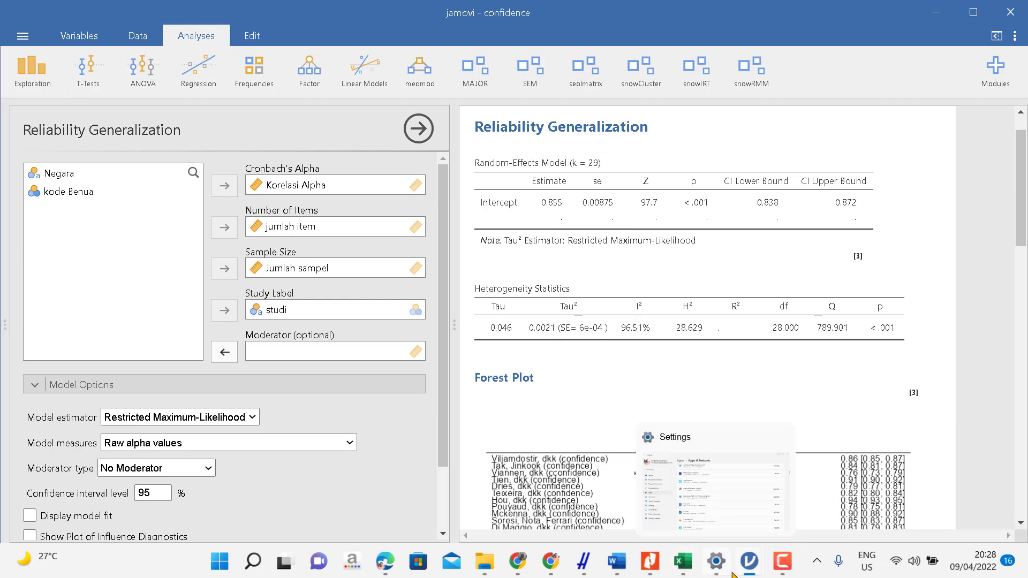
mouse_move(748, 564)
left_click(492, 501)
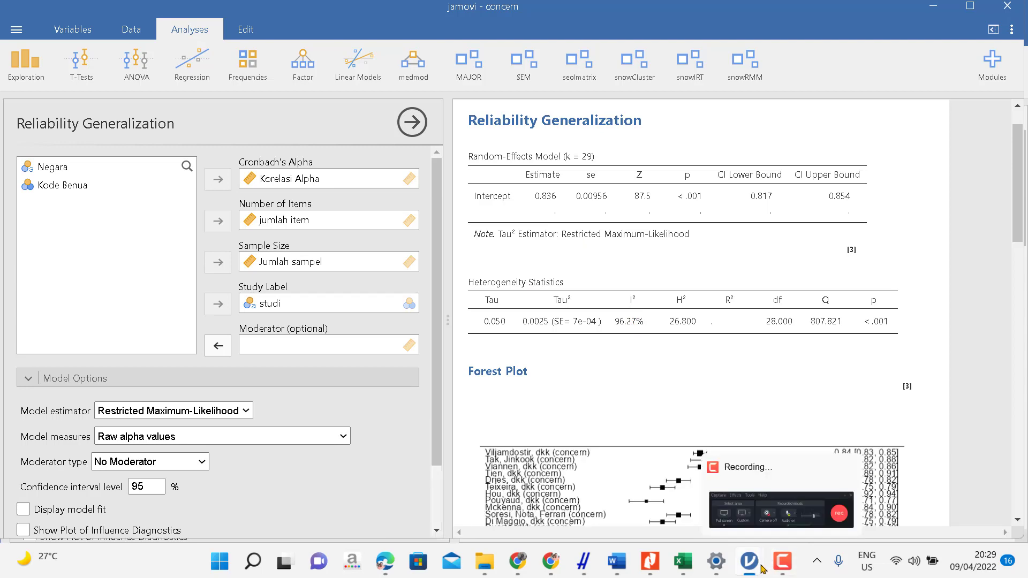
mouse_move(761, 564)
left_click(815, 502)
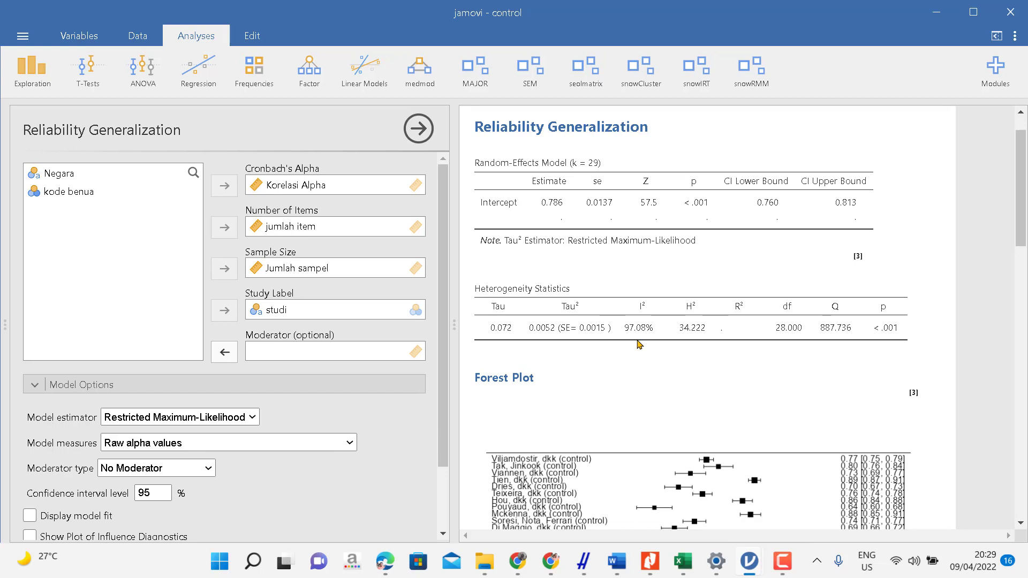
In the curiosity analysis, set the moderator type to Categorical moderator and assign kode benua as the moderator variable
mouse_move(750, 566)
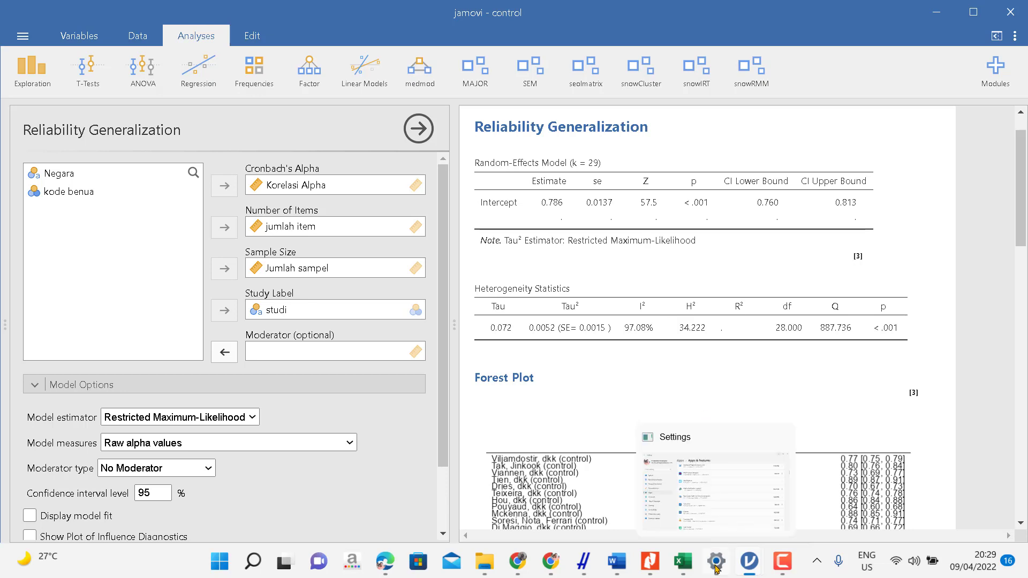
mouse_move(741, 571)
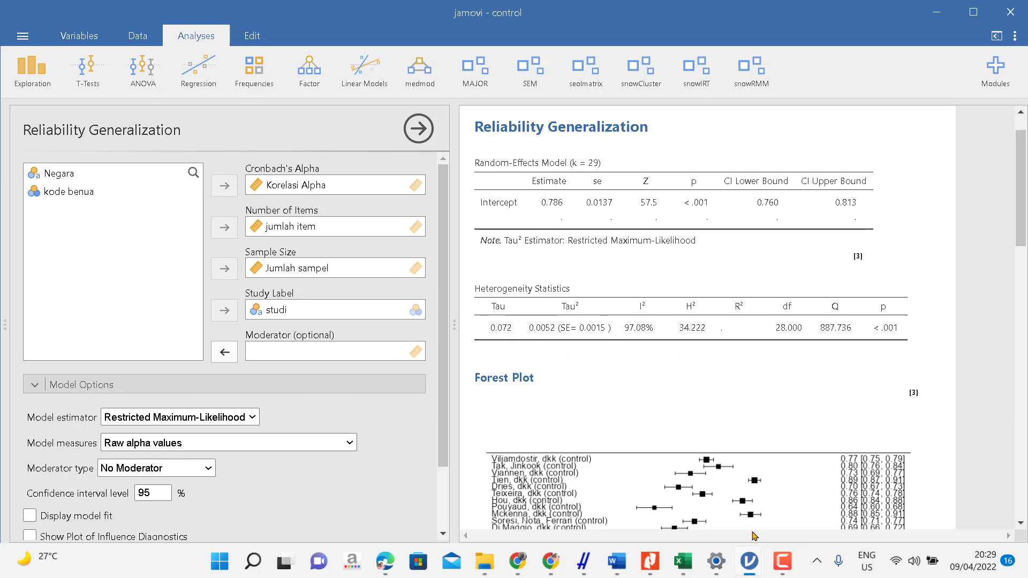
left_click(902, 499)
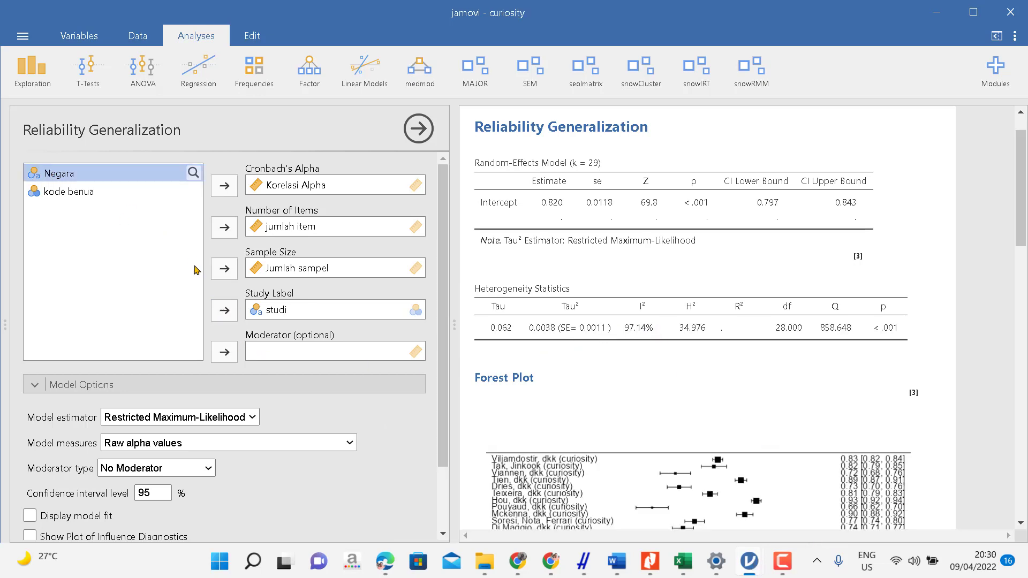
left_click(169, 468)
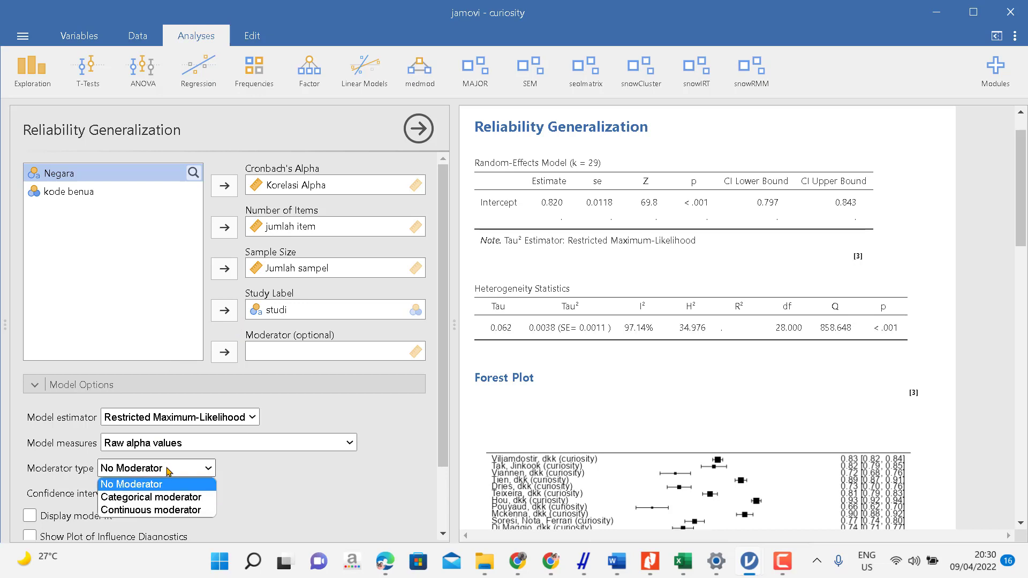
left_click(166, 493)
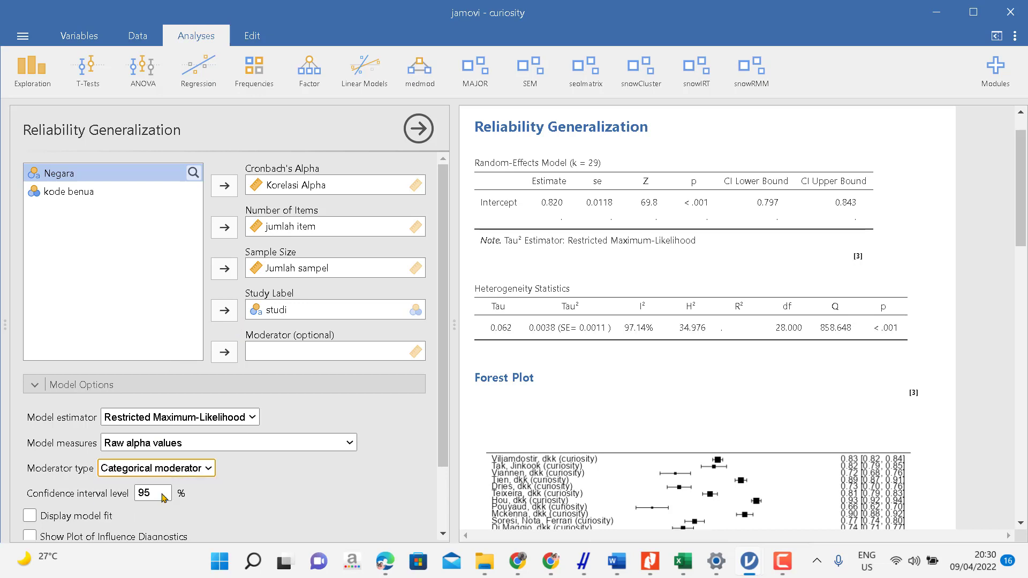
left_click(59, 197)
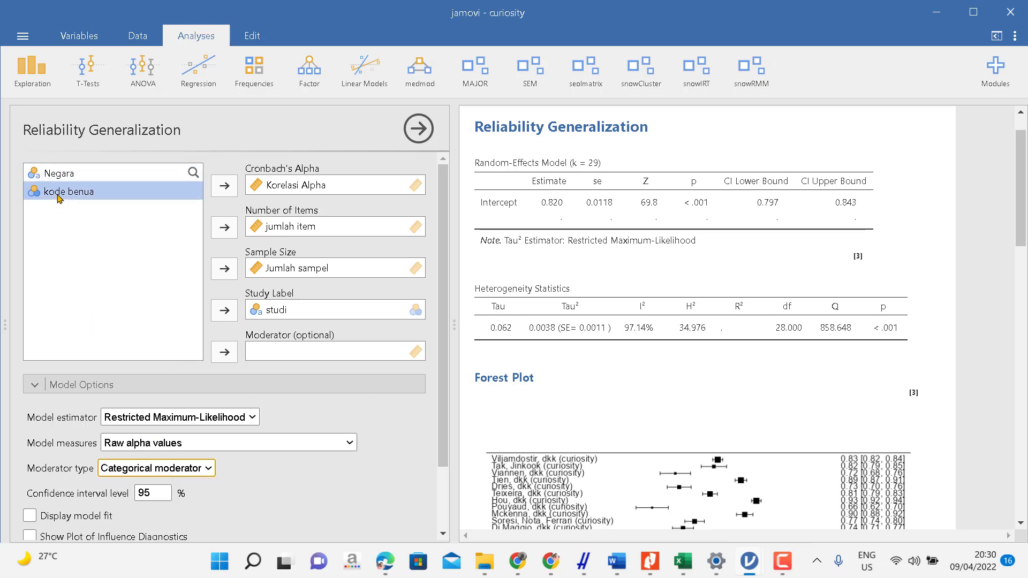
left_click(232, 353)
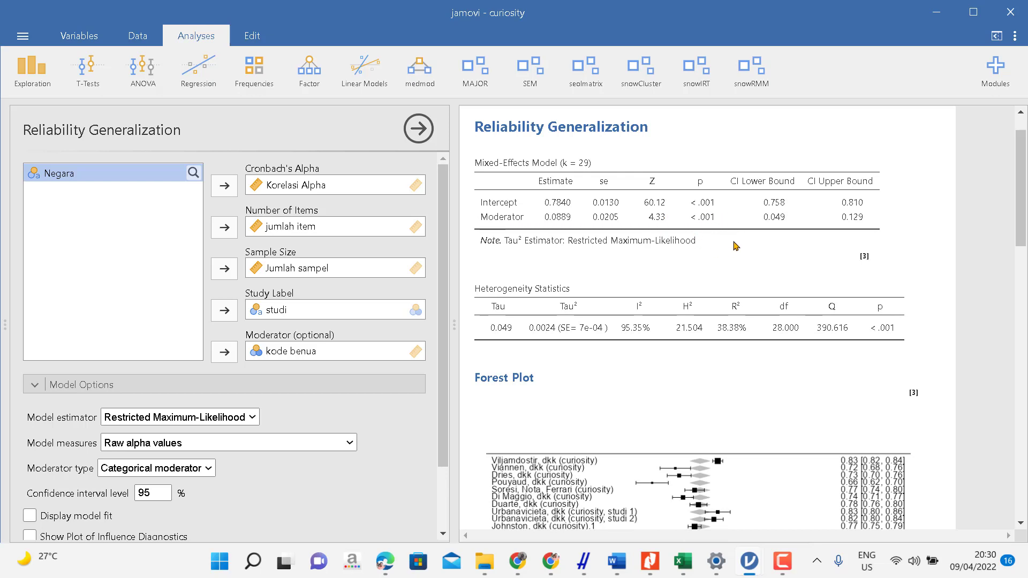
Remove kode benua from the moderator variable of the curiosity analysis
left_click(274, 353)
left_click(220, 353)
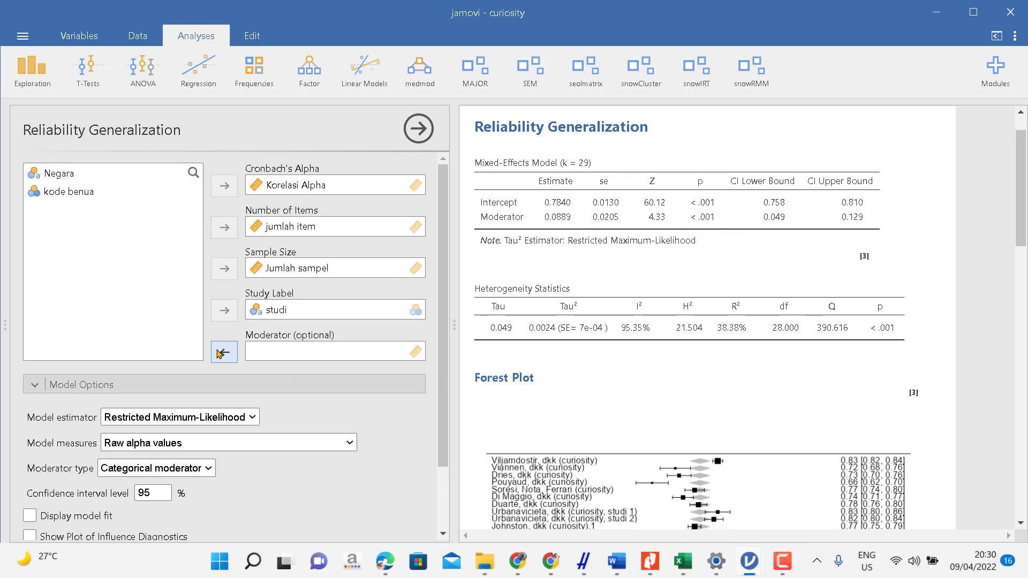
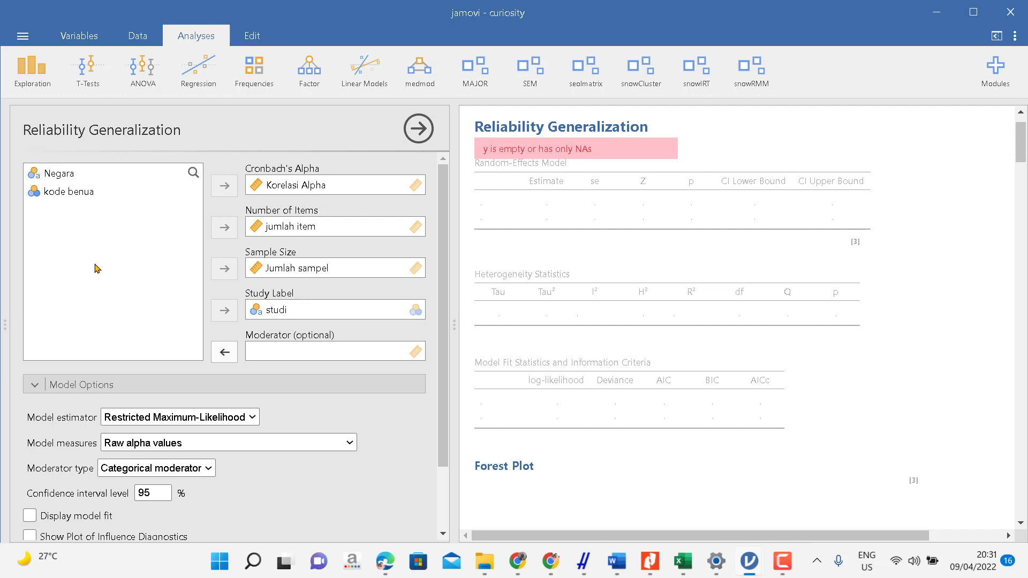
left_click(789, 565)
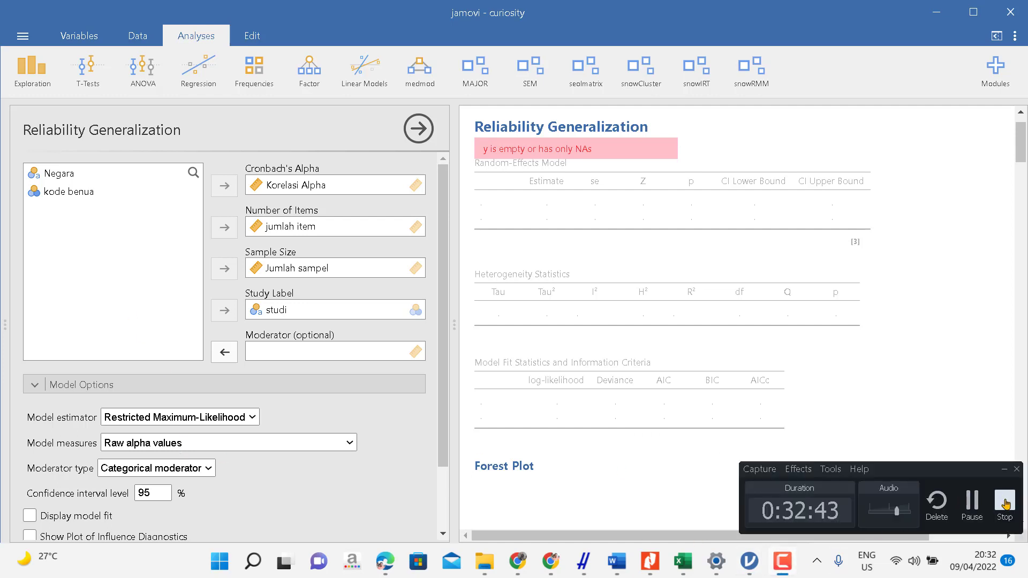